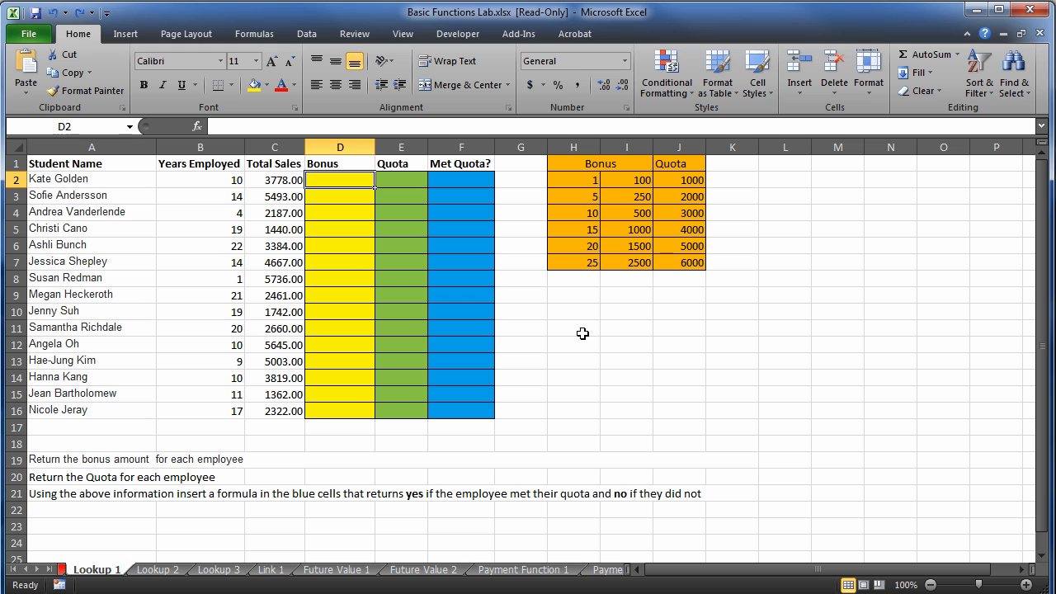
- Start a VLOOKUP in D2 with lookup value B2 and the absolute table array $H$2:$J$7
click(958, 55)
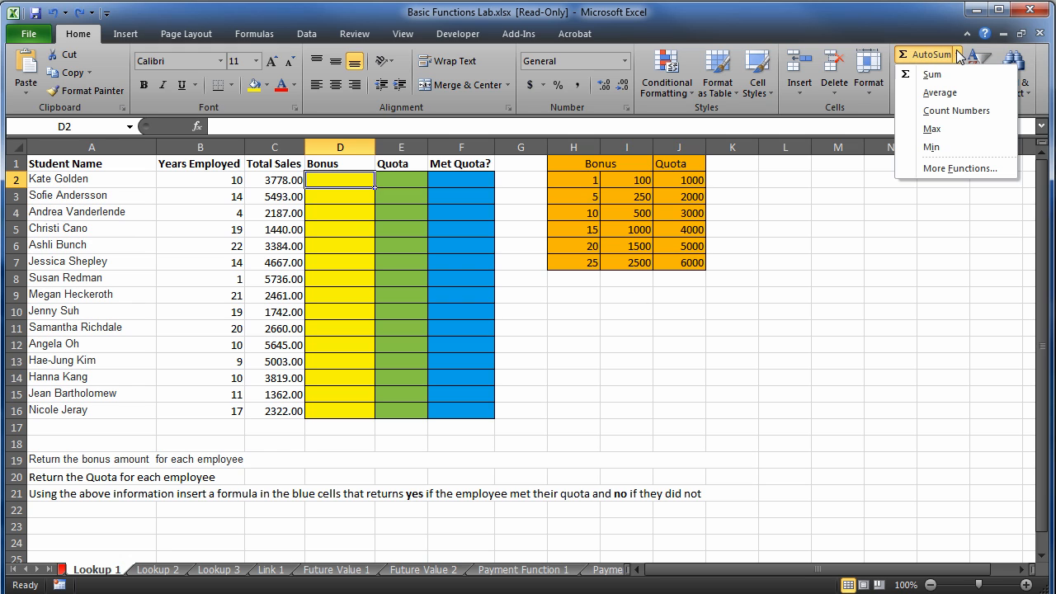
click(961, 170)
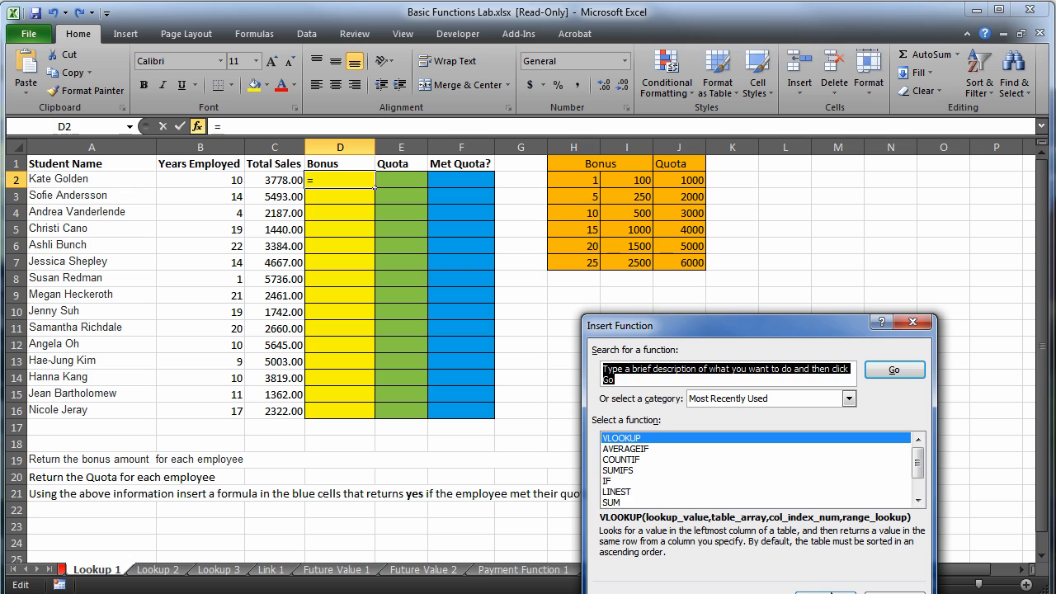
click(826, 593)
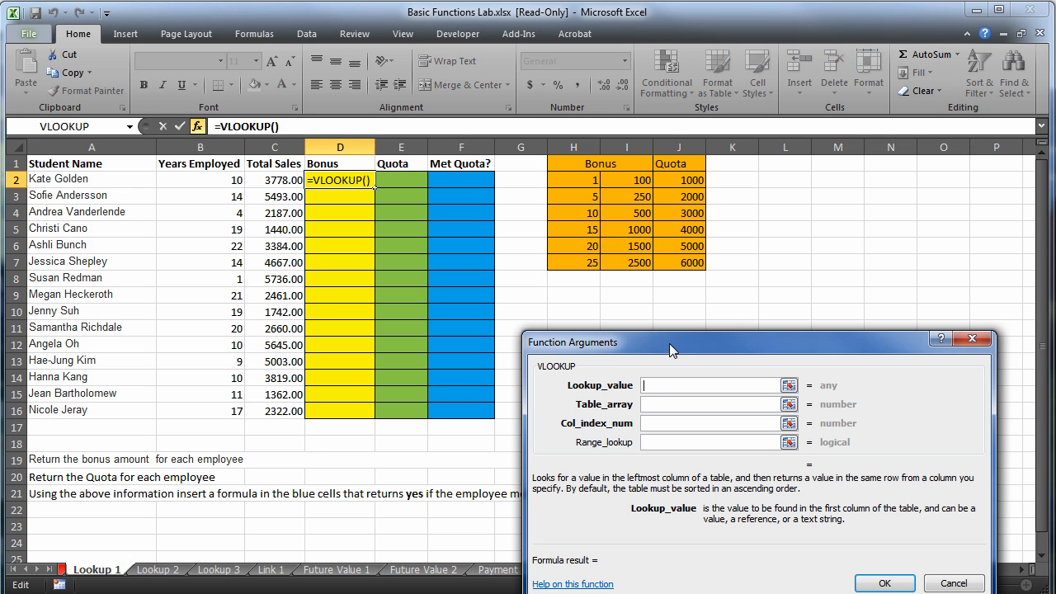
drag(669, 343, 685, 298)
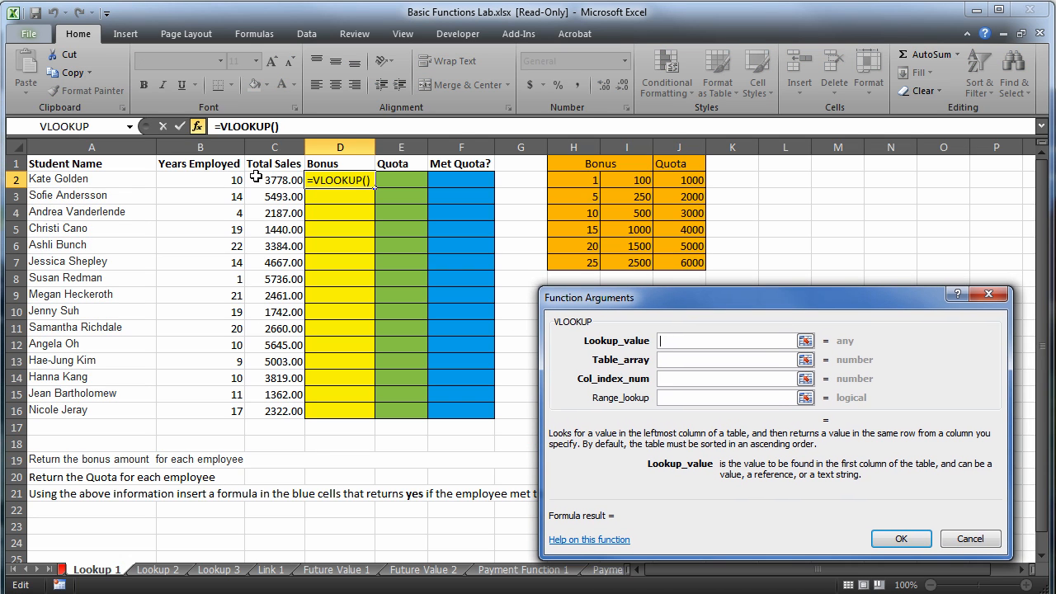
click(197, 180)
key(Tab)
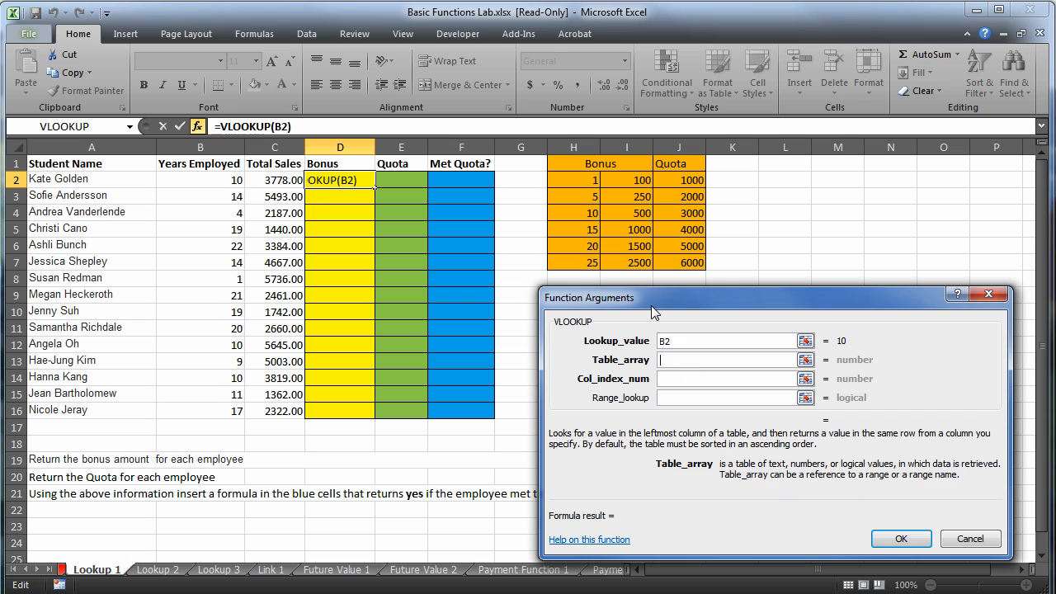
drag(586, 181, 679, 261)
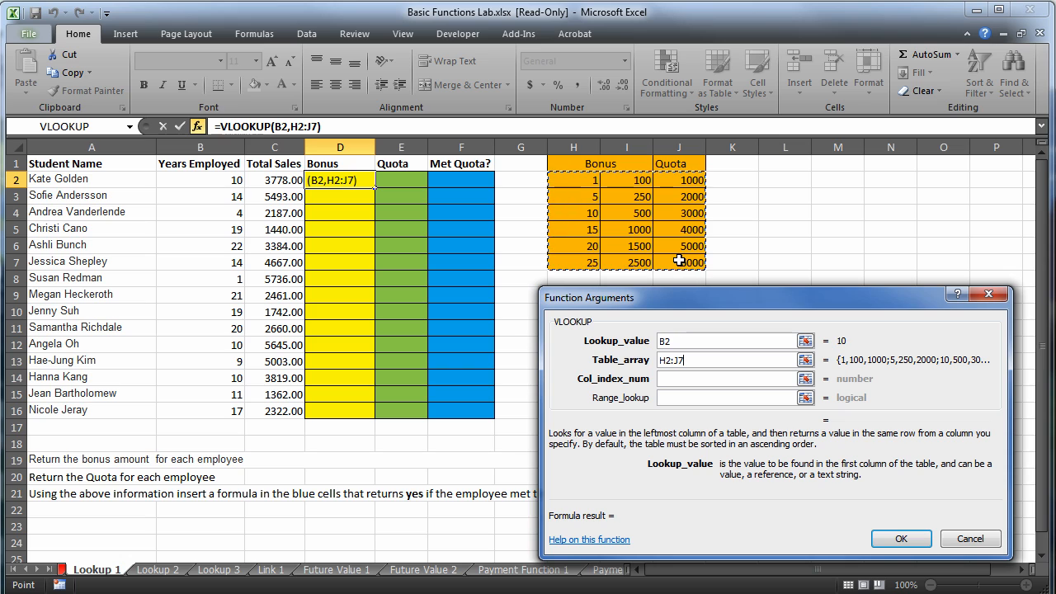
key(F4)
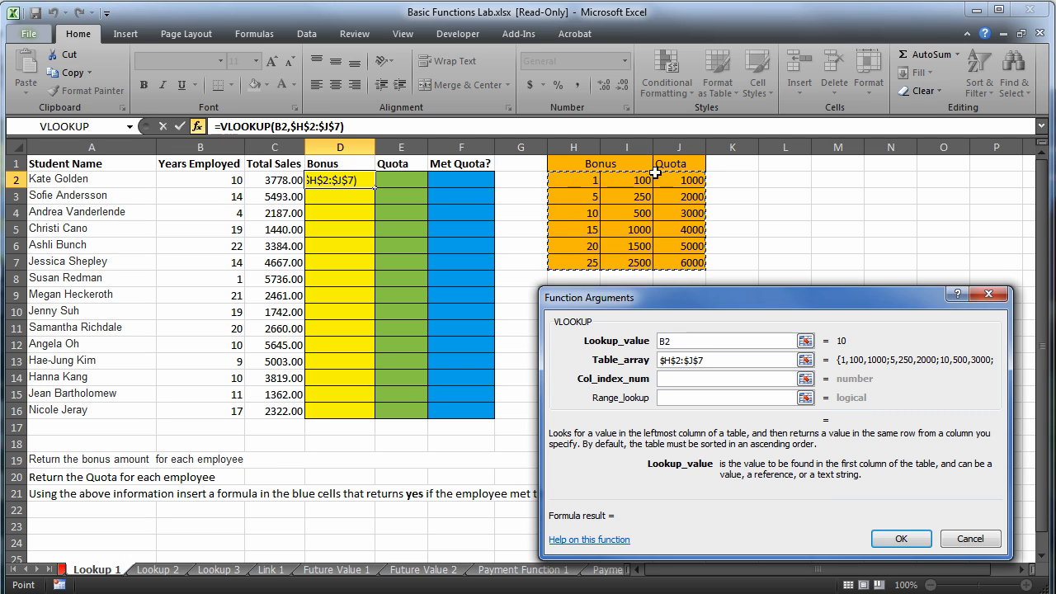
- Complete the bonus lookup with column index 2 and range lookup TRUE, and fill the formula down through D16
click(681, 378)
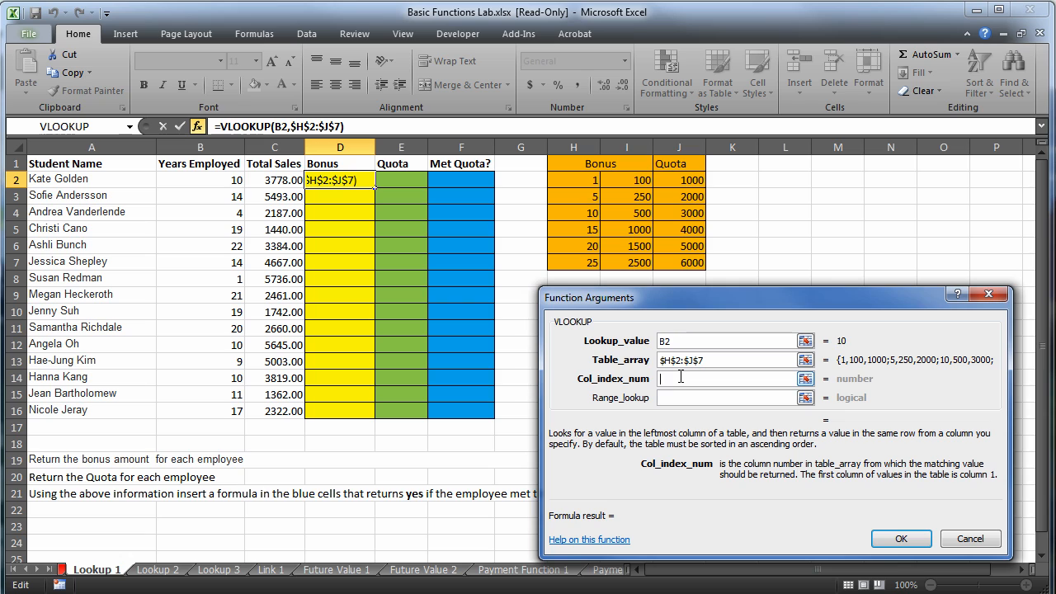
text(2)
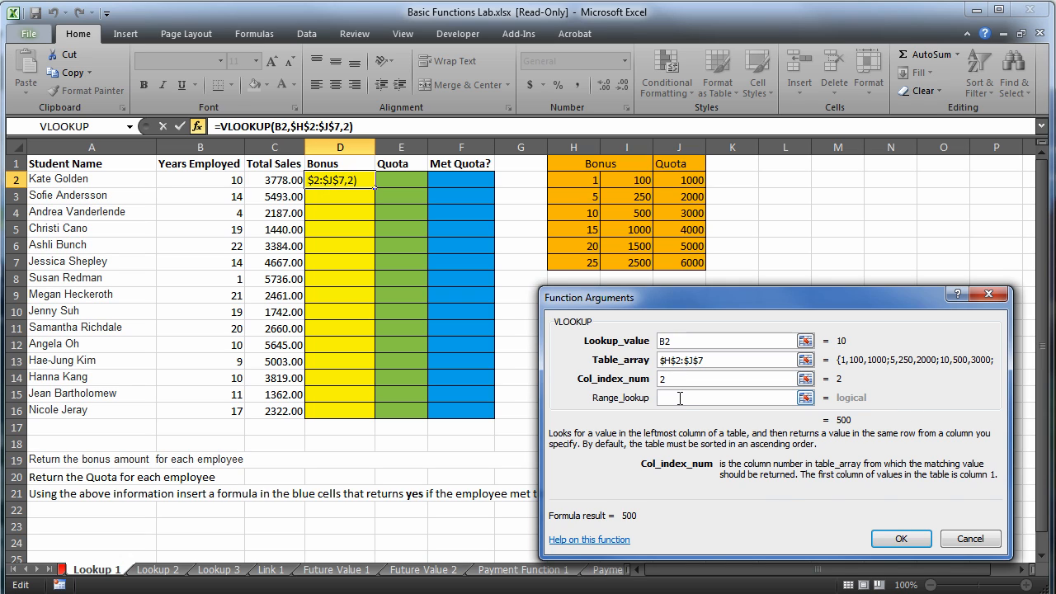
click(680, 399)
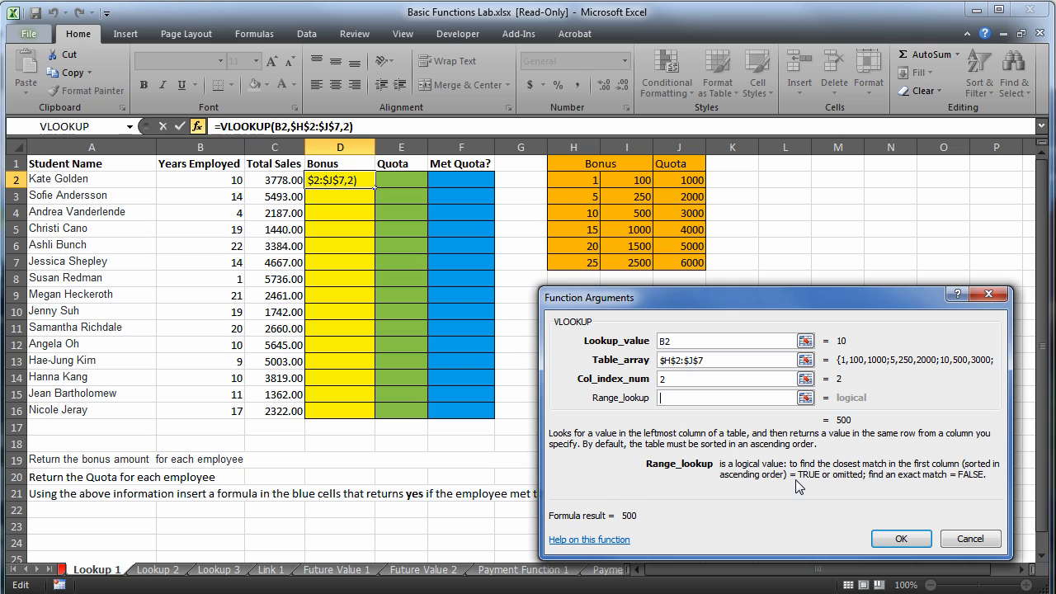
text(TRUE)
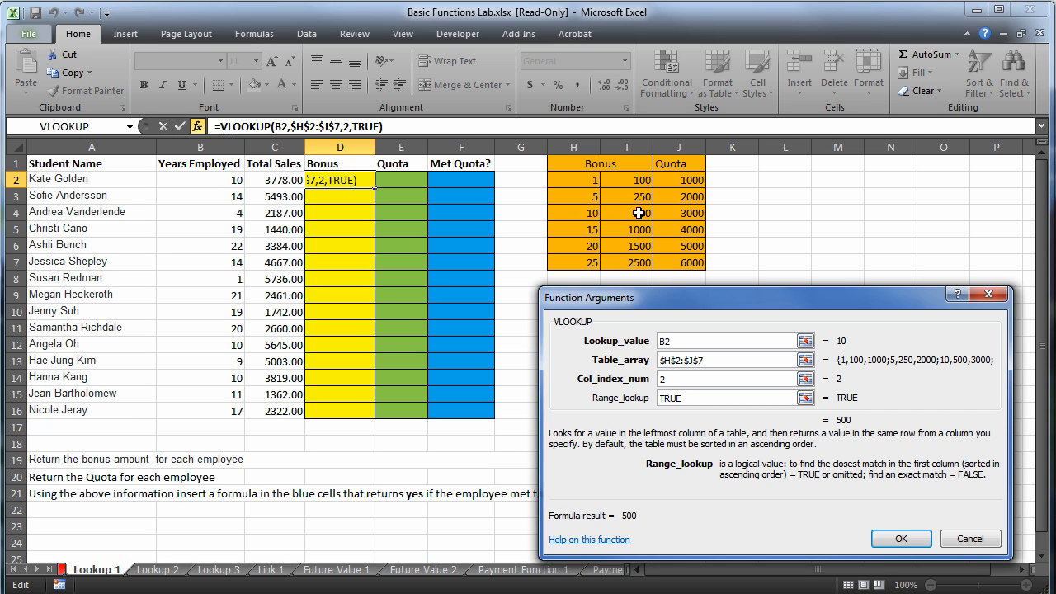
click(901, 539)
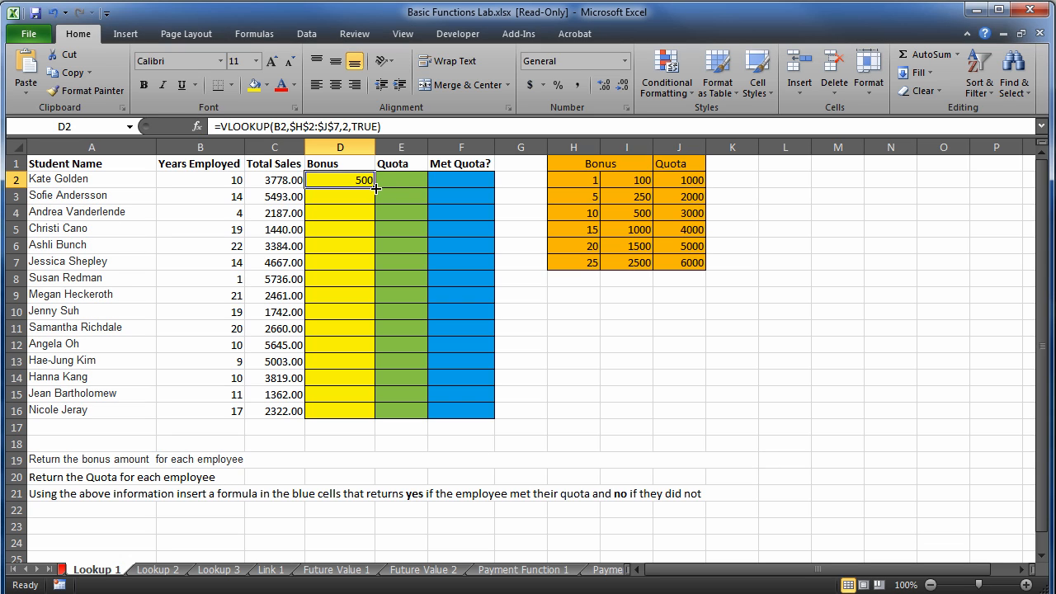
drag(375, 189, 360, 412)
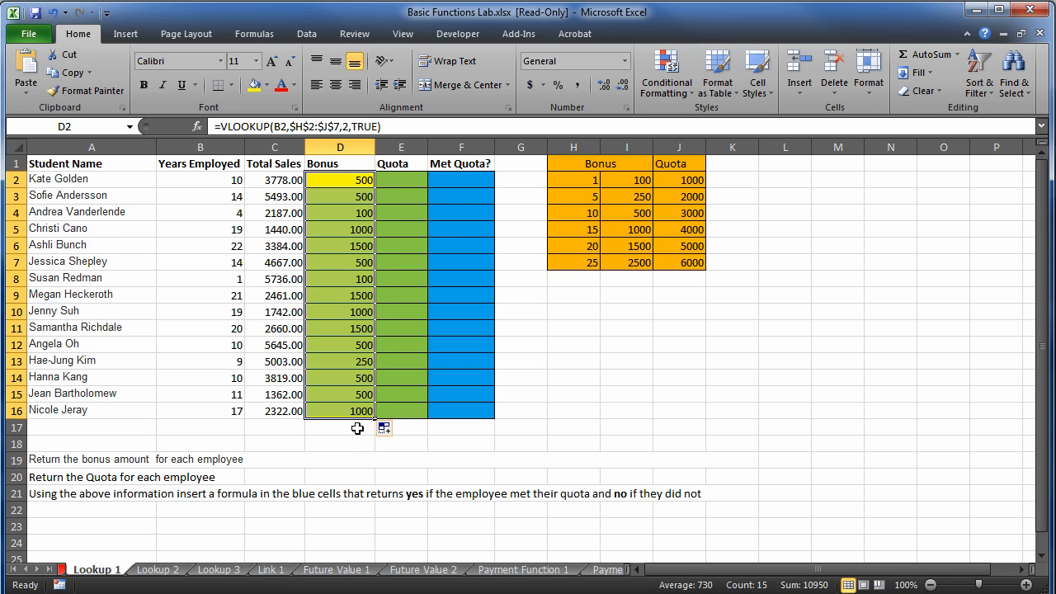
click(682, 349)
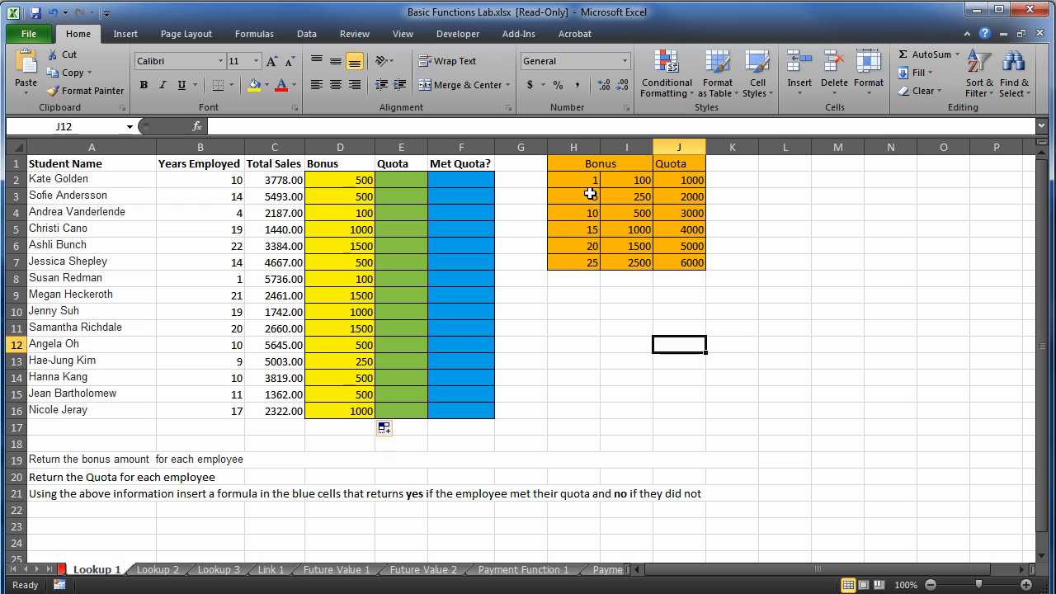
- Start a VLOOKUP in E2 for the quota, with lookup value B2 and the absolute table array $H$2:$J$7
click(400, 180)
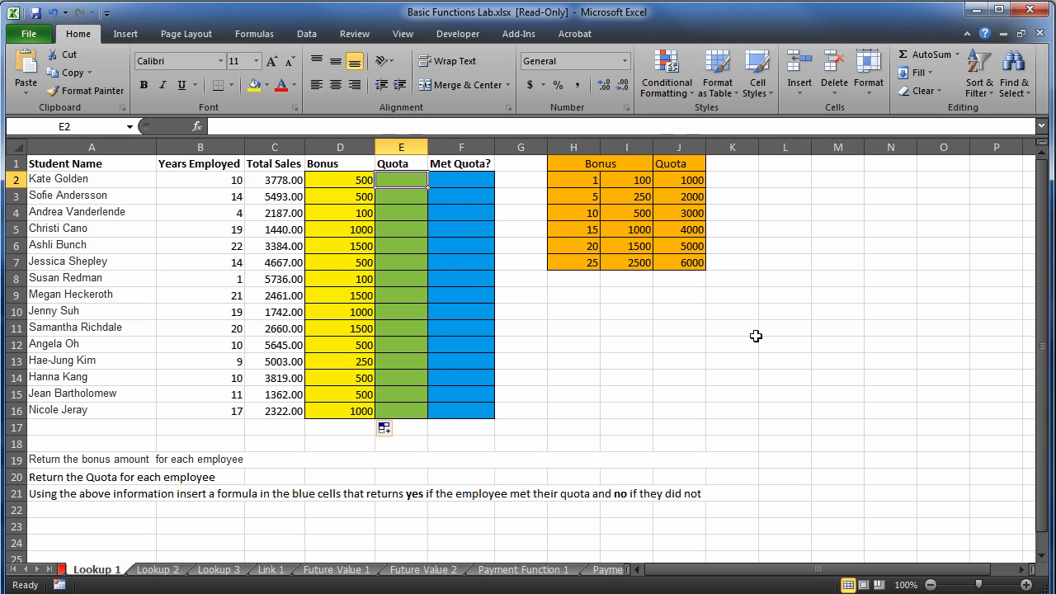
text(=)
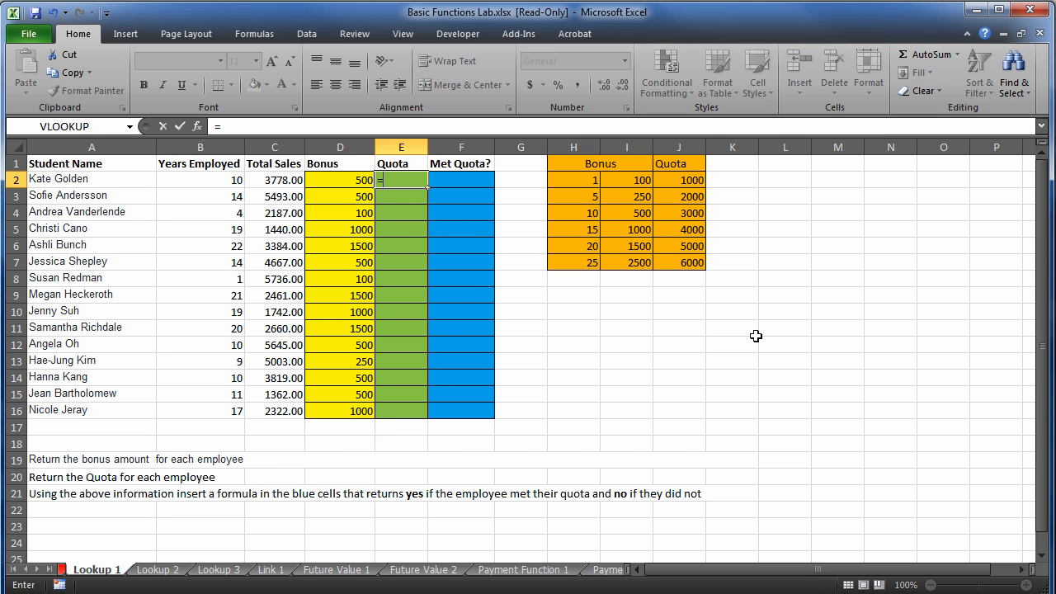
click(957, 55)
click(941, 170)
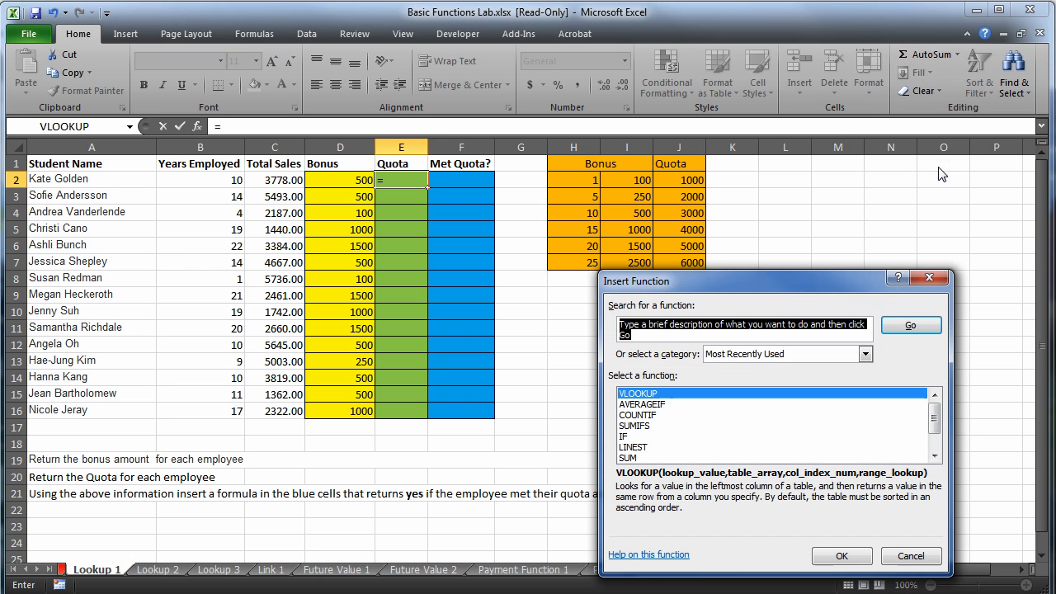
double_click(661, 393)
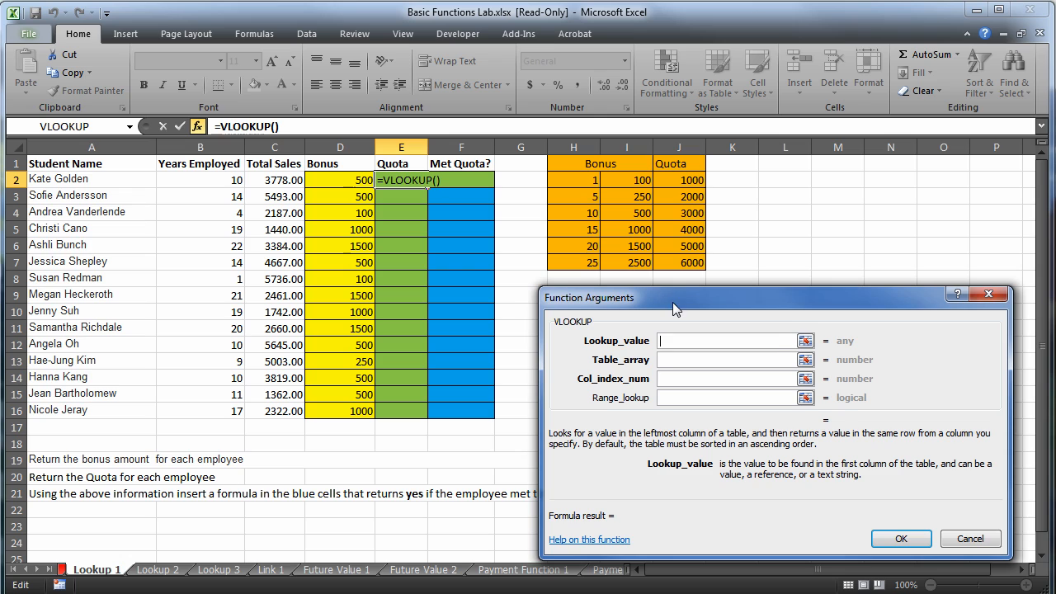
drag(673, 302, 674, 294)
click(195, 181)
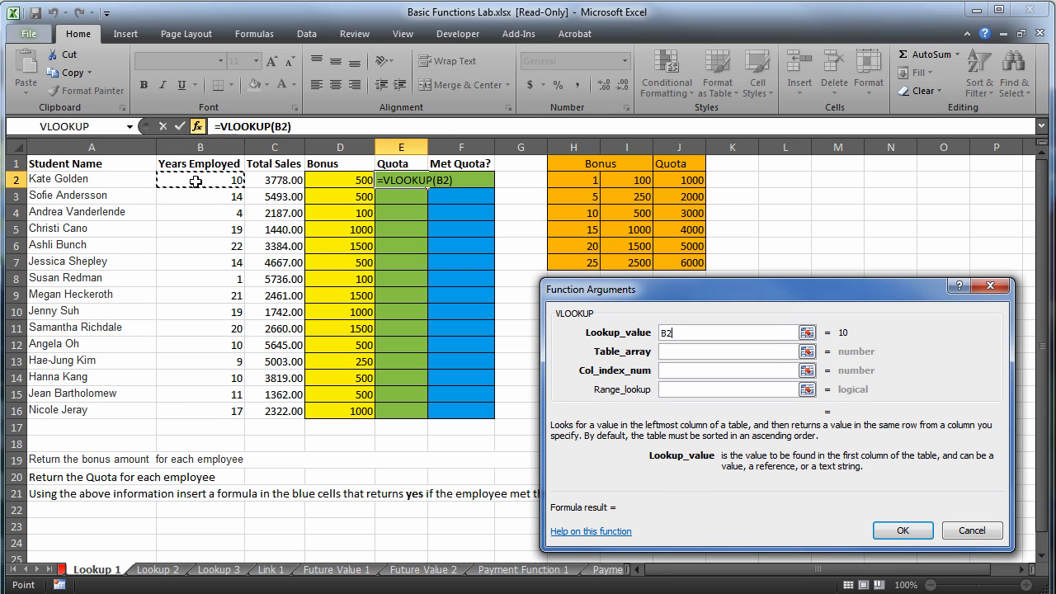
click(683, 352)
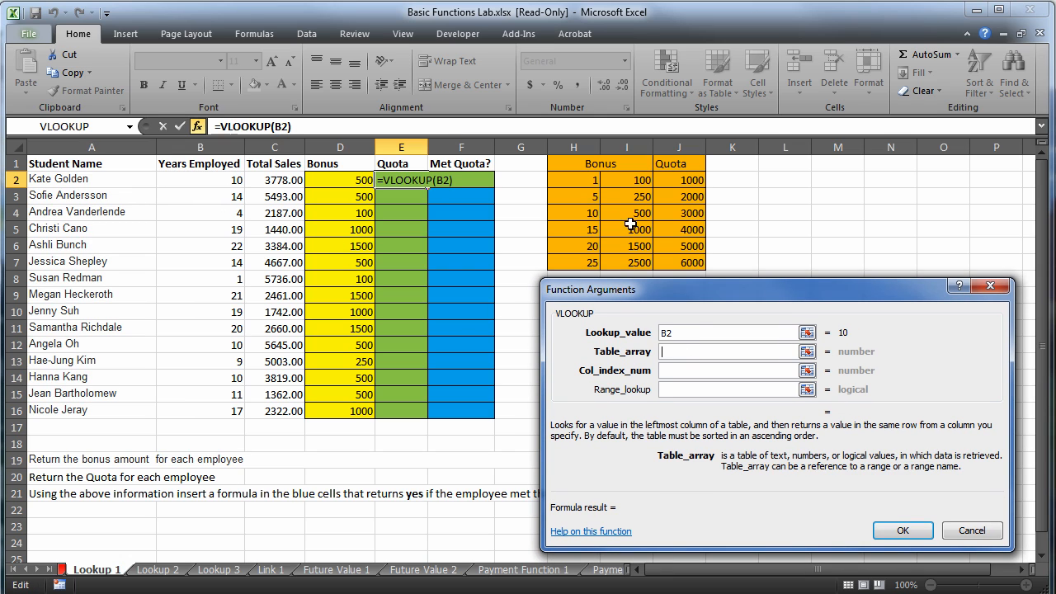
drag(590, 181, 680, 269)
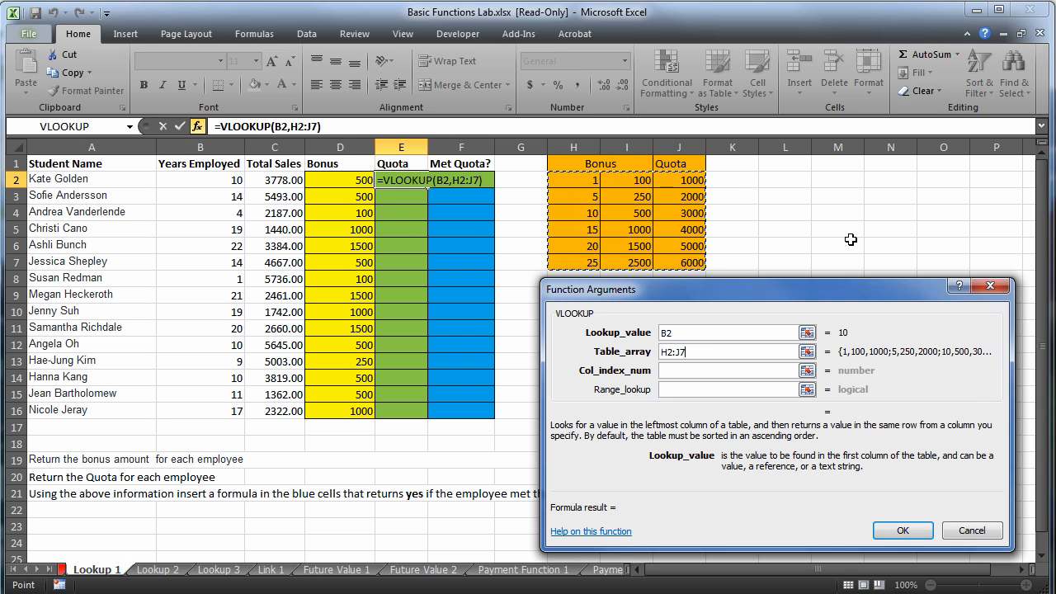
key(F4)
- Complete the quota lookup with column index 3 and range lookup TRUE, and fill the formula down through E16
click(718, 373)
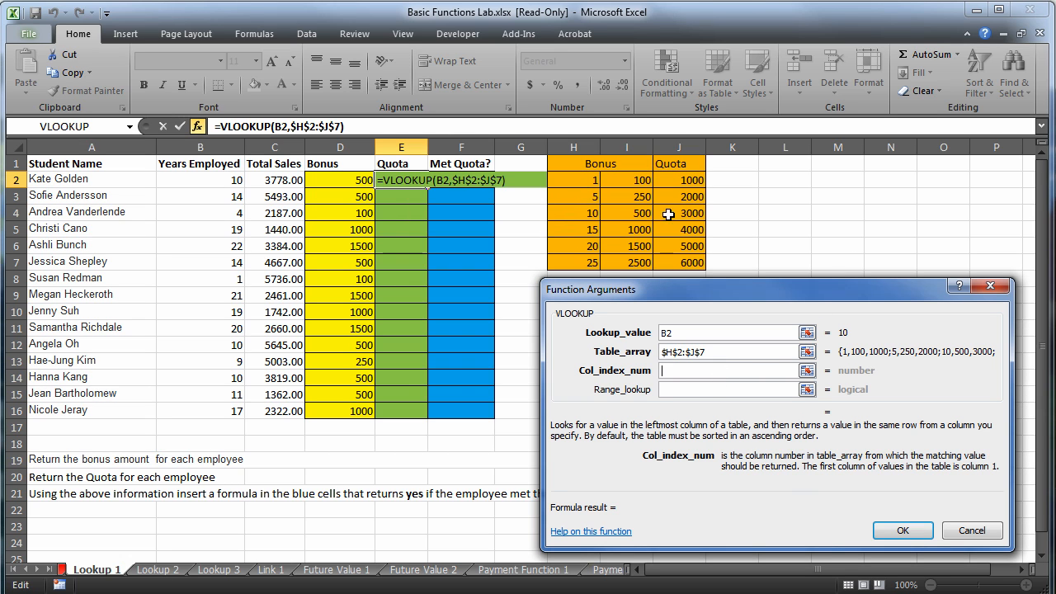
text(3)
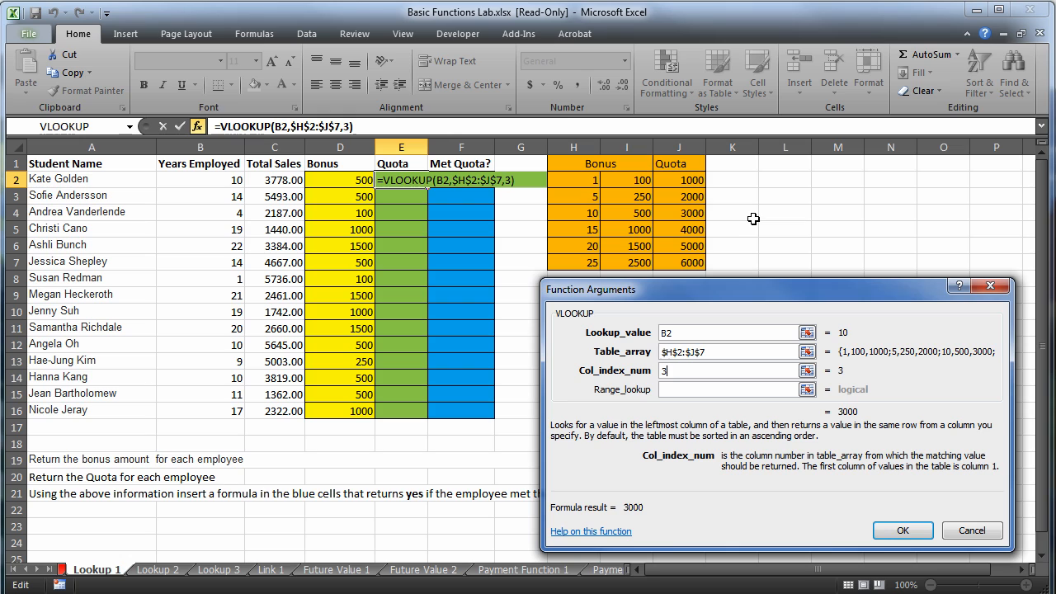
click(697, 389)
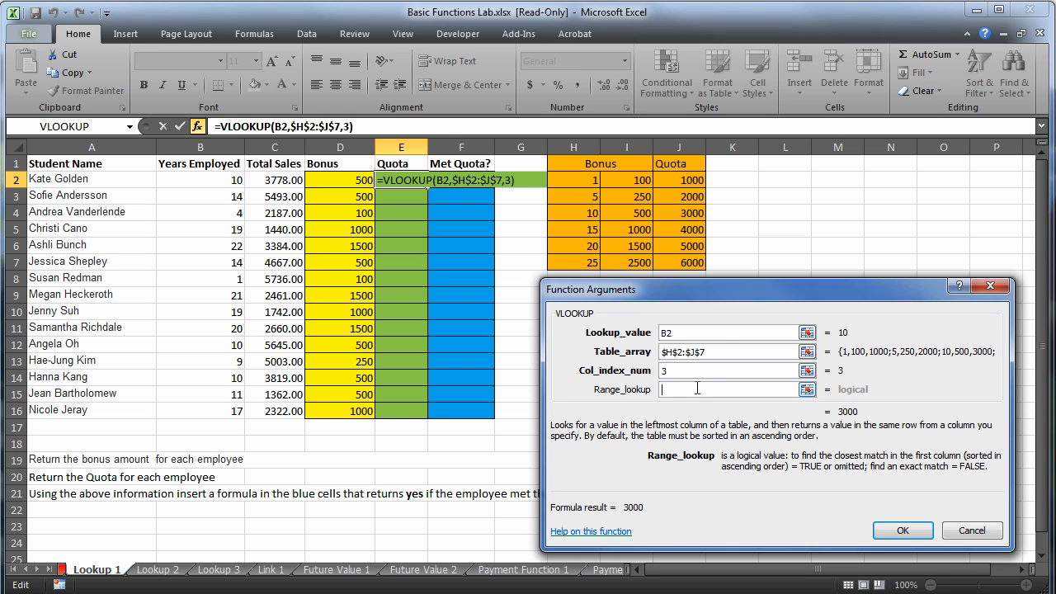
text(TRUE)
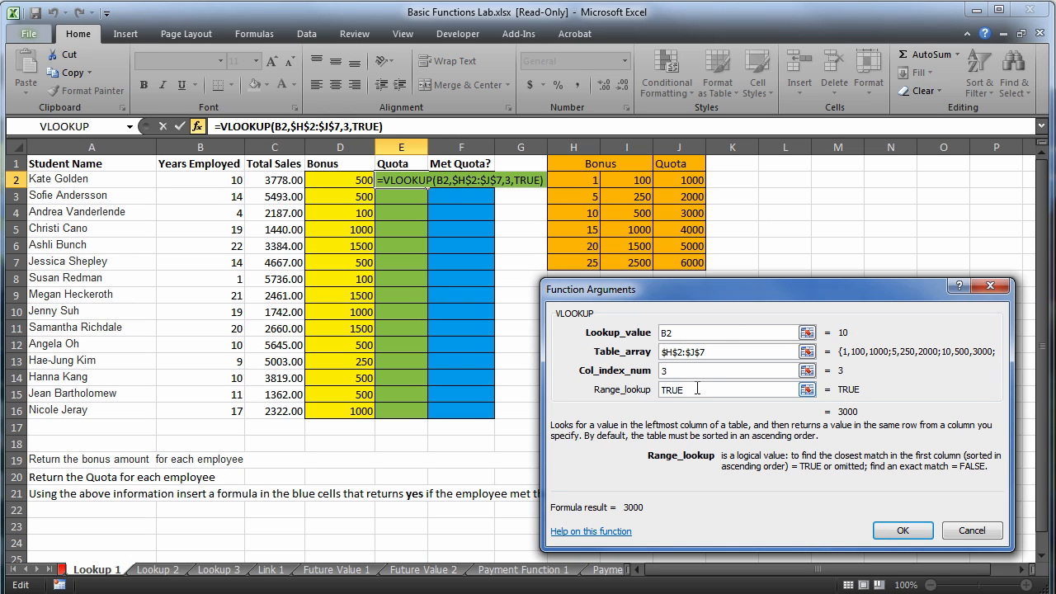
click(899, 531)
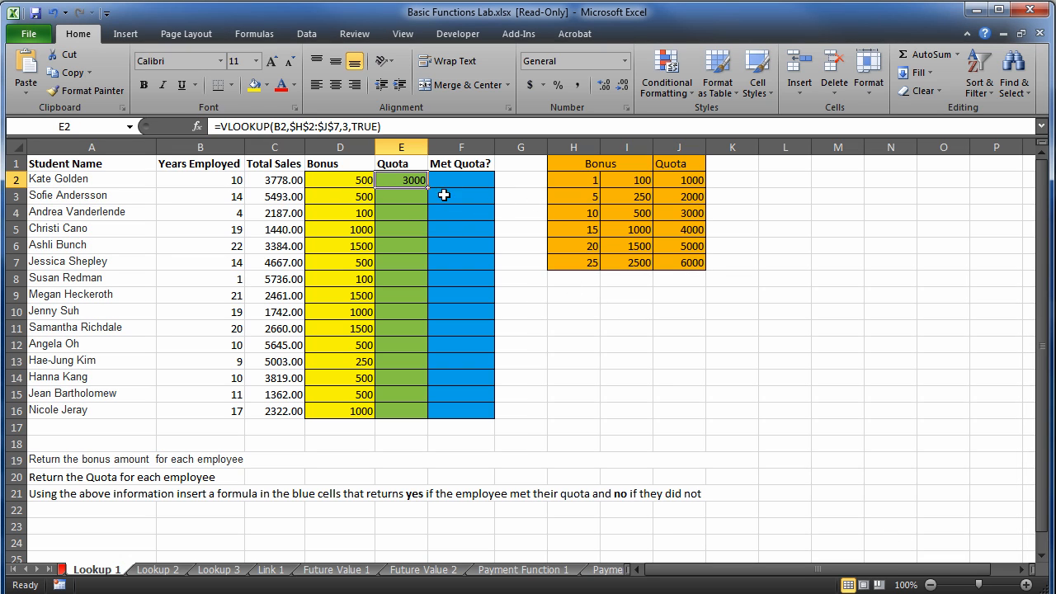
drag(429, 188, 423, 419)
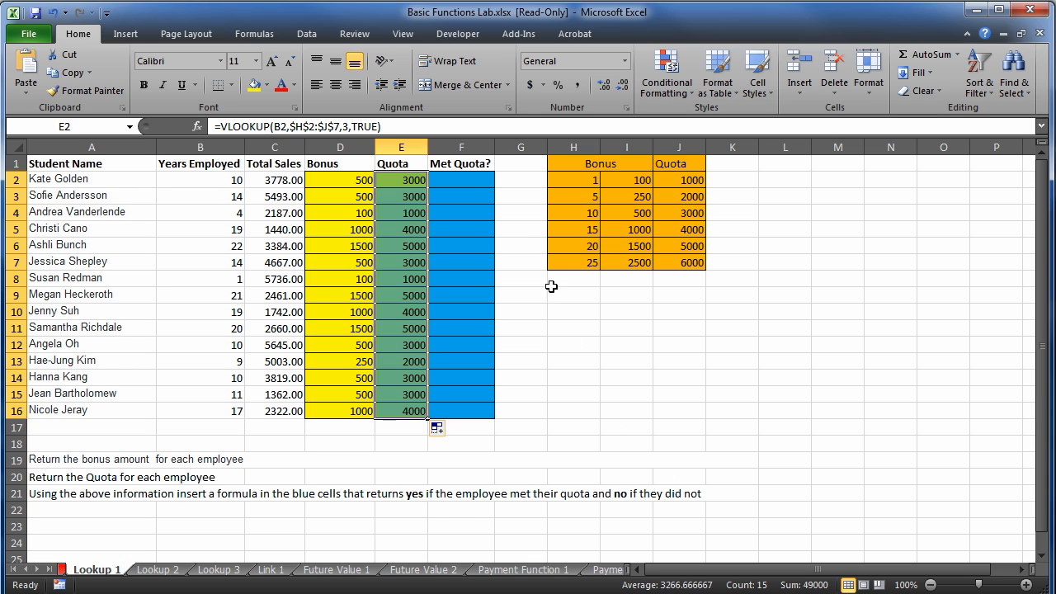
- Start an IF function in F2 with the logical test C2>=E2, comparing total sales with the quota
click(464, 178)
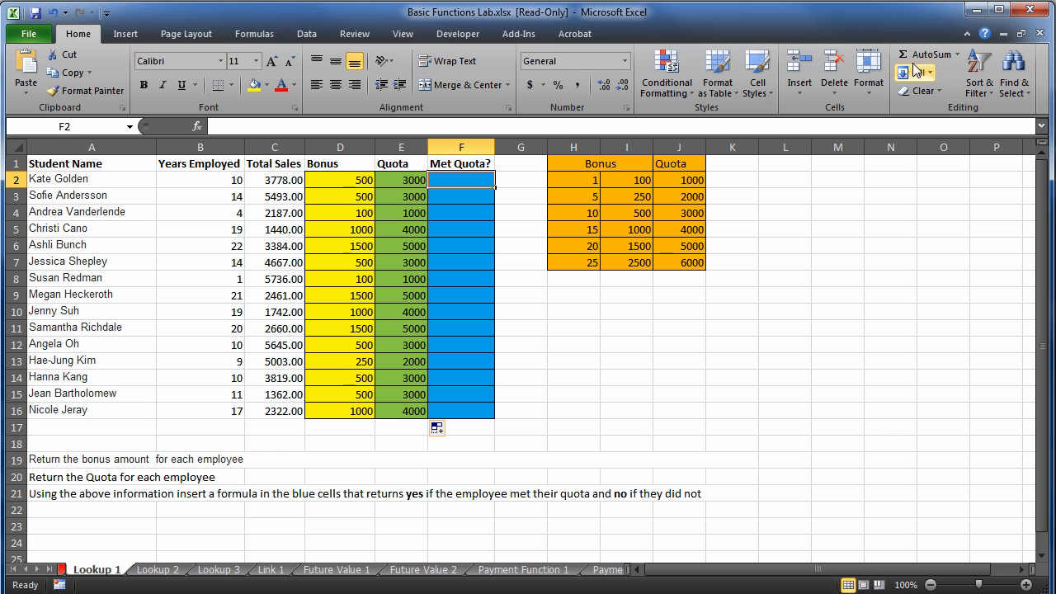
click(958, 54)
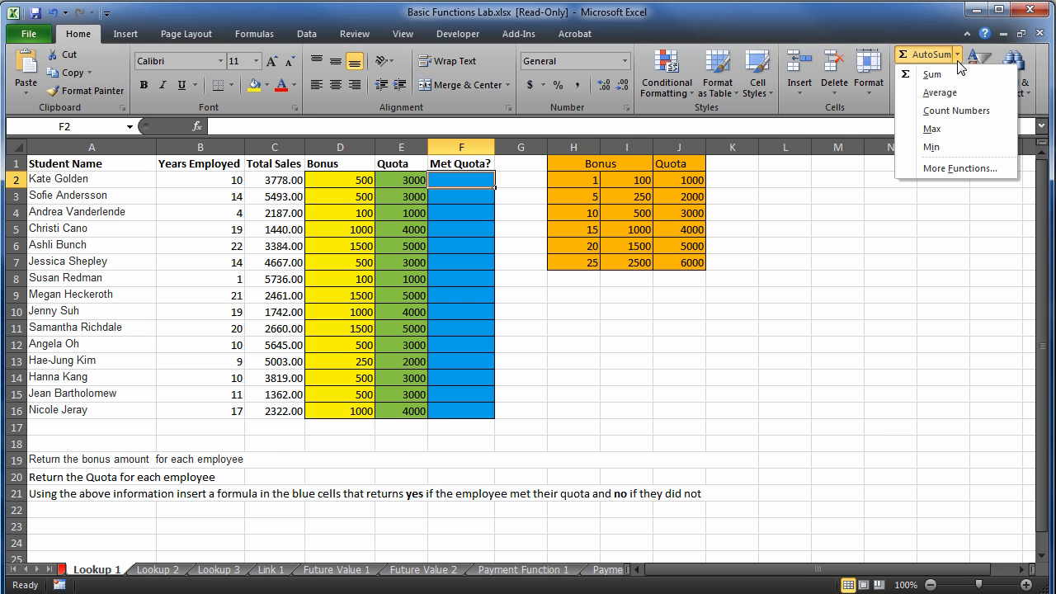
click(959, 169)
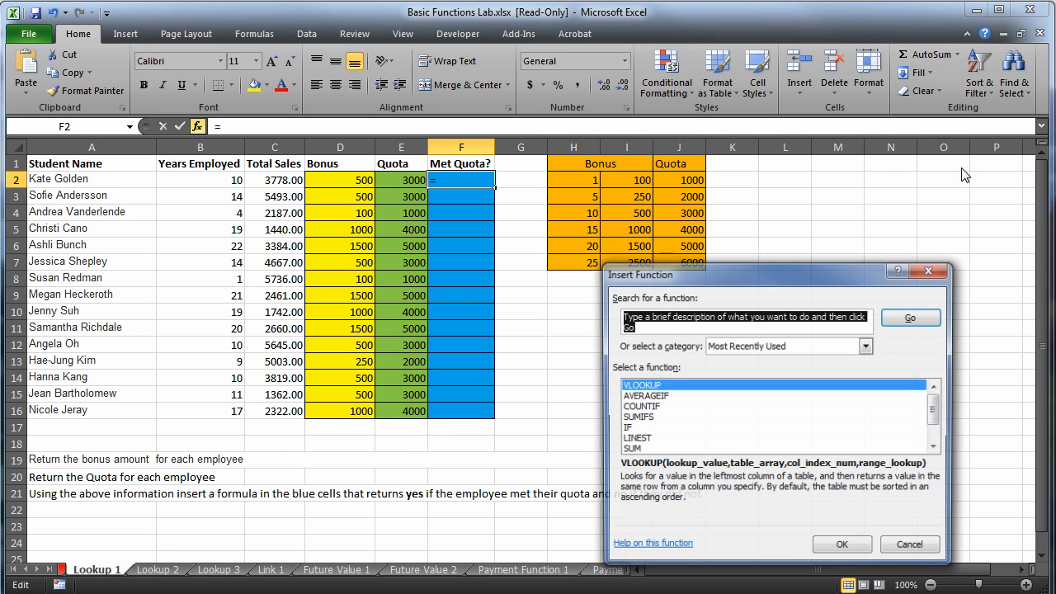
double_click(640, 429)
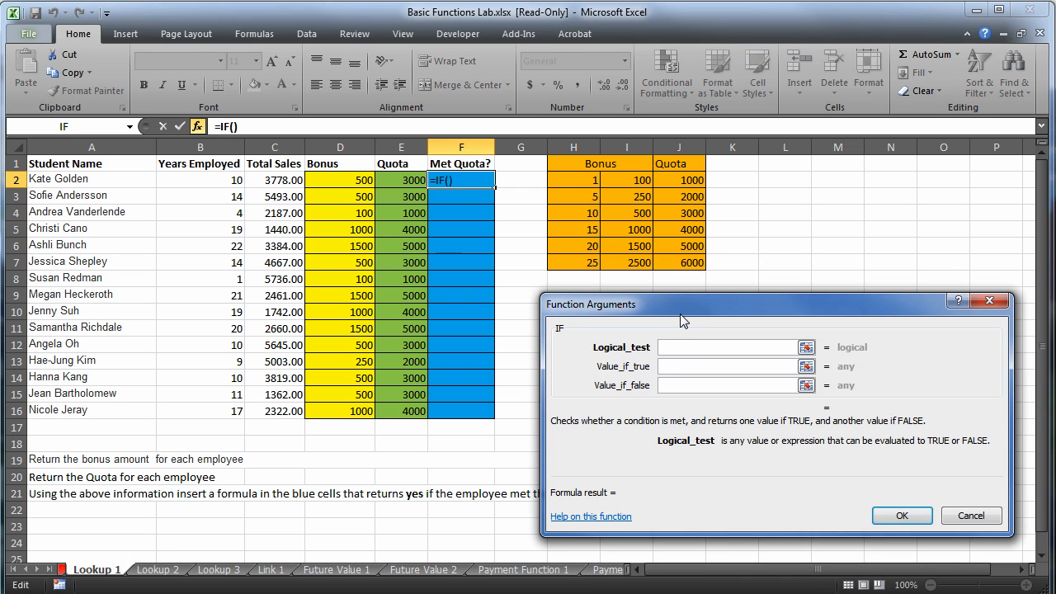
click(265, 179)
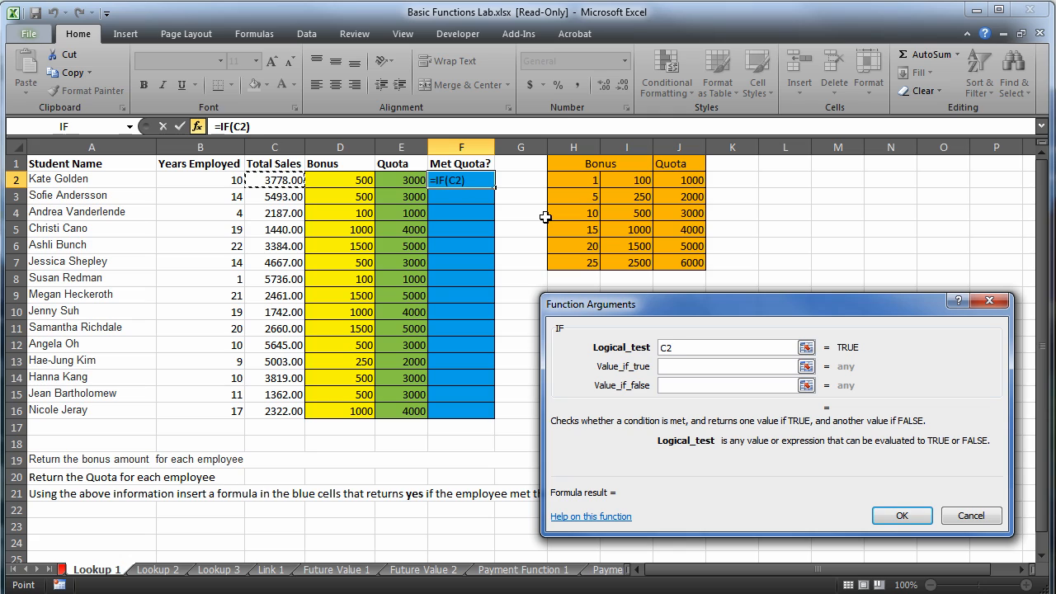
text(>=)
click(405, 179)
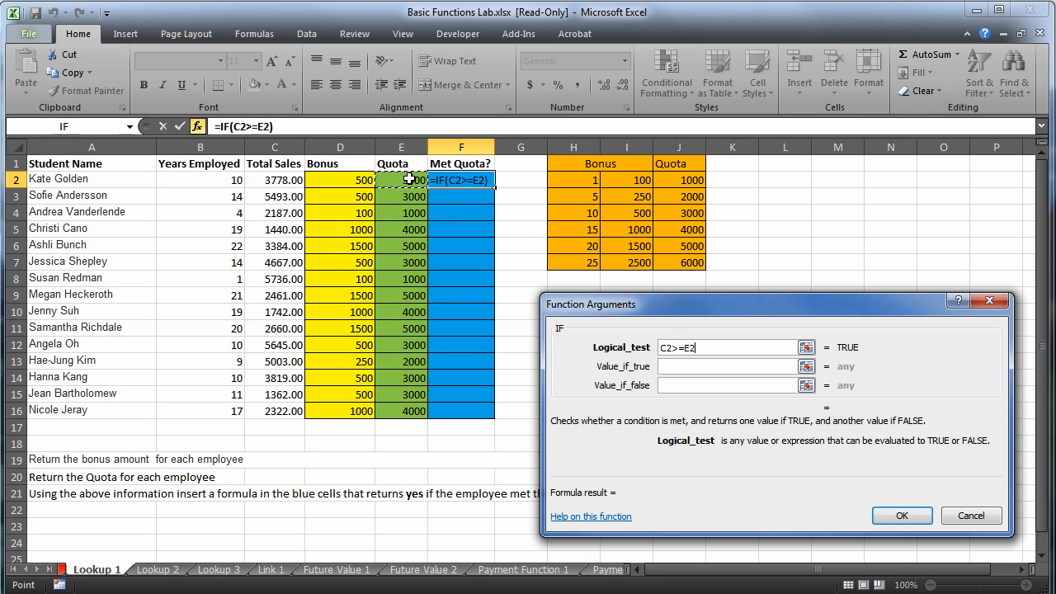
- Complete the IF function with "yes" if true and "no" if false, and fill the formula down through F16
click(708, 367)
text(")
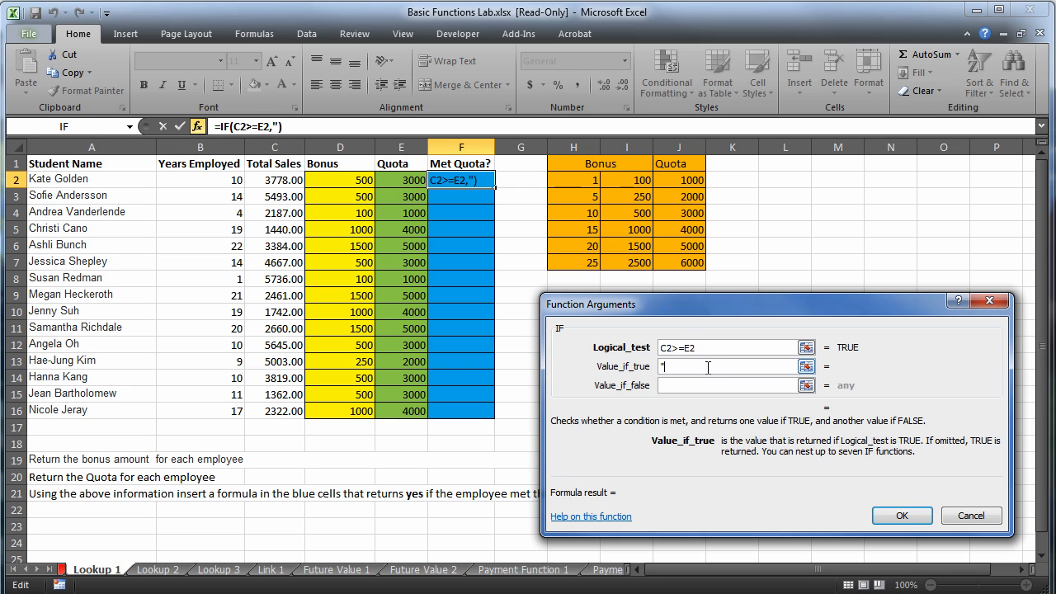
text(yes")
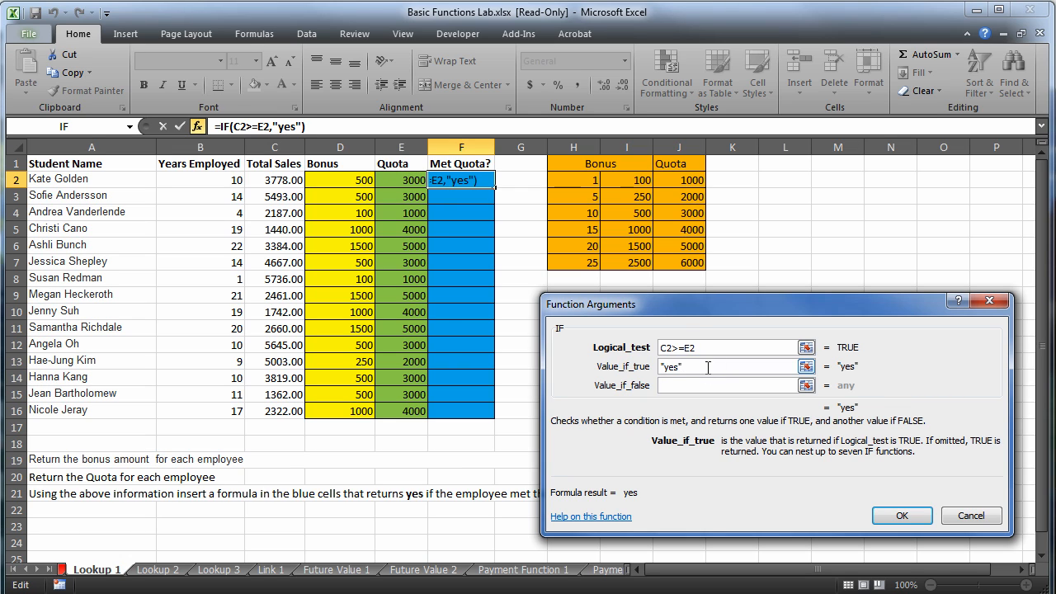
drag(698, 310, 696, 243)
click(679, 323)
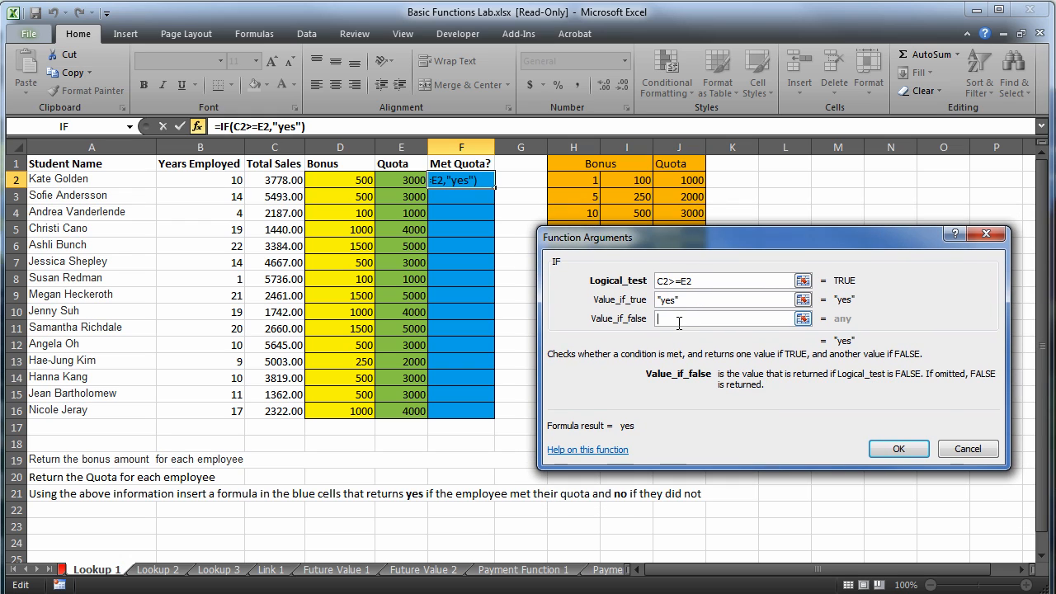
text("no")
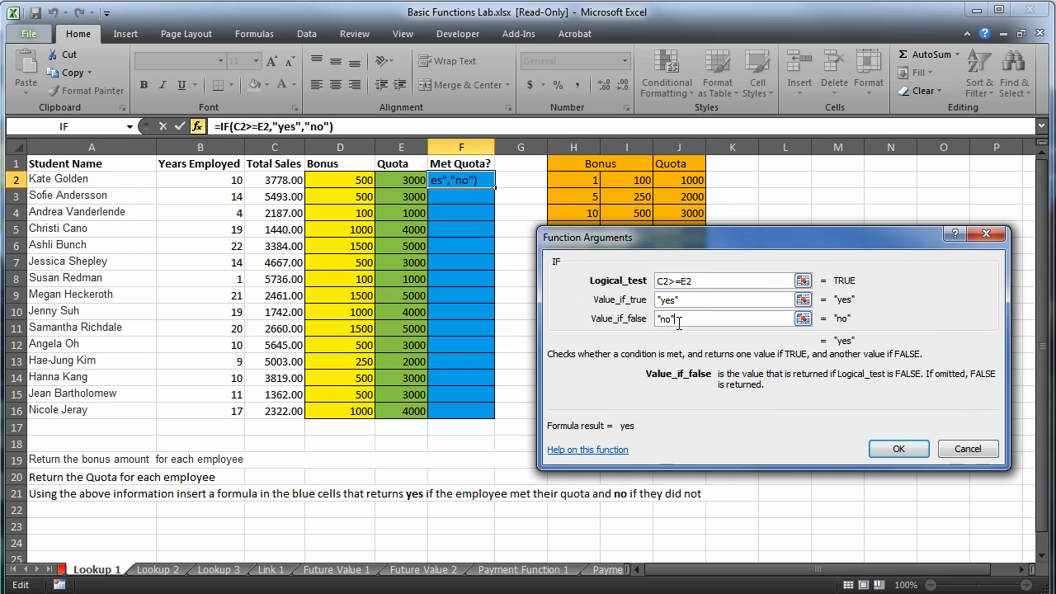
click(899, 452)
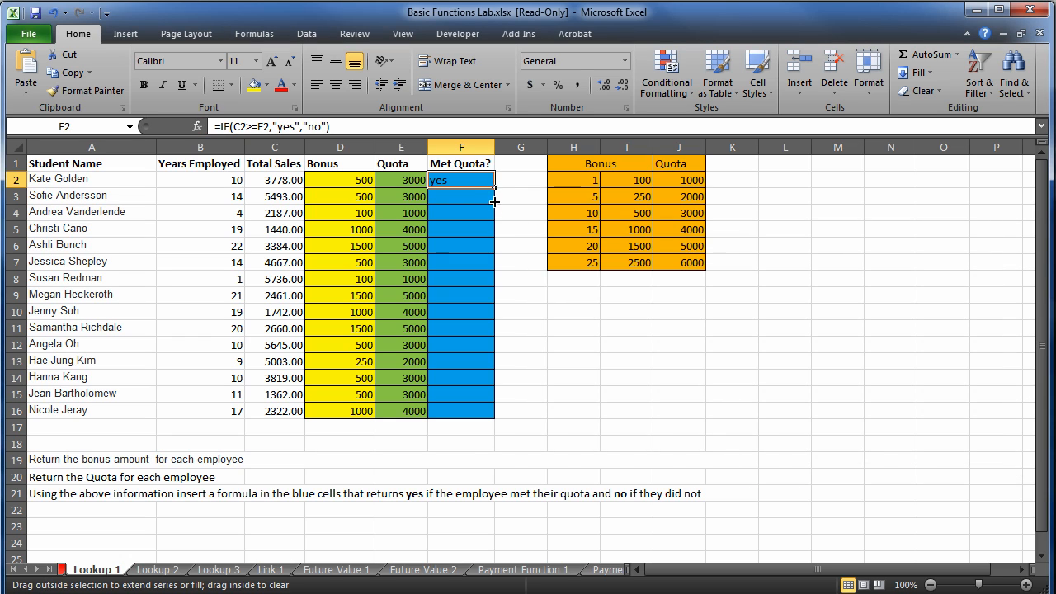
drag(494, 201, 483, 412)
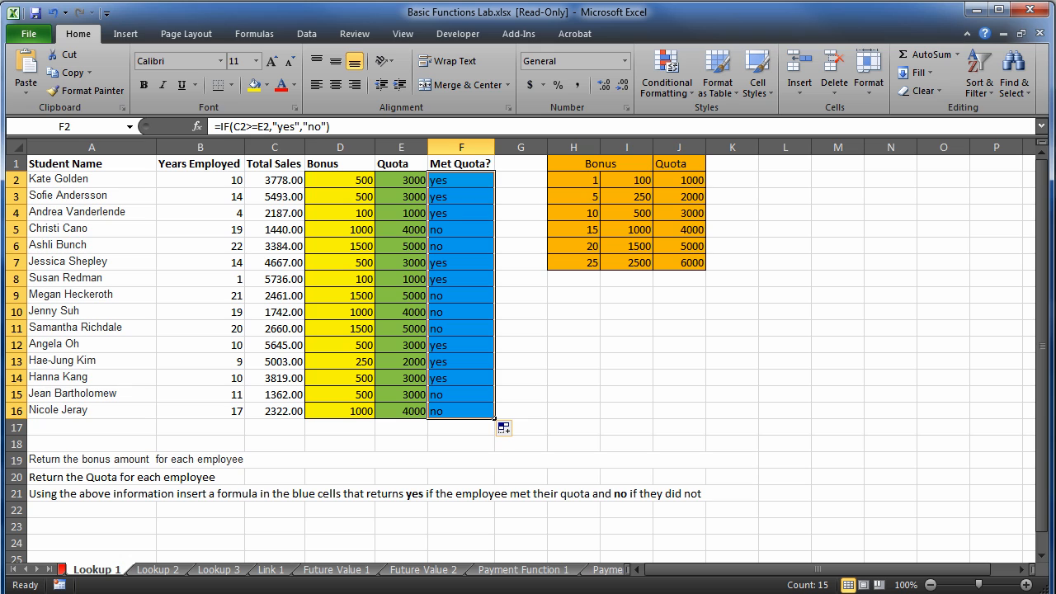
- On the Lookup 2 sheet, delete the empty rows 5 to 8 between the grades table and the student list
click(169, 570)
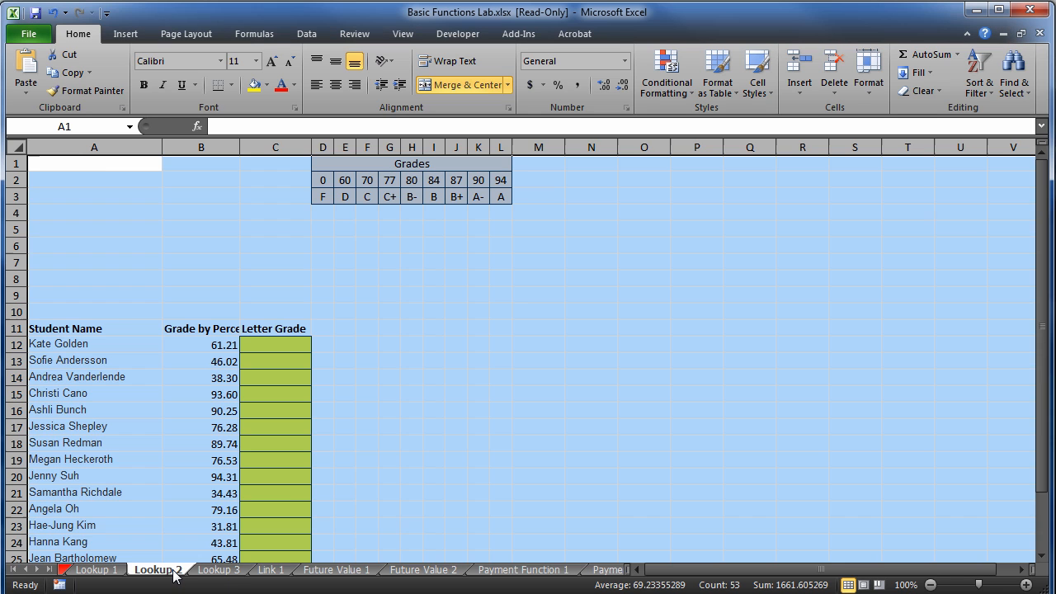
click(479, 406)
scroll(480, 404, down, 1)
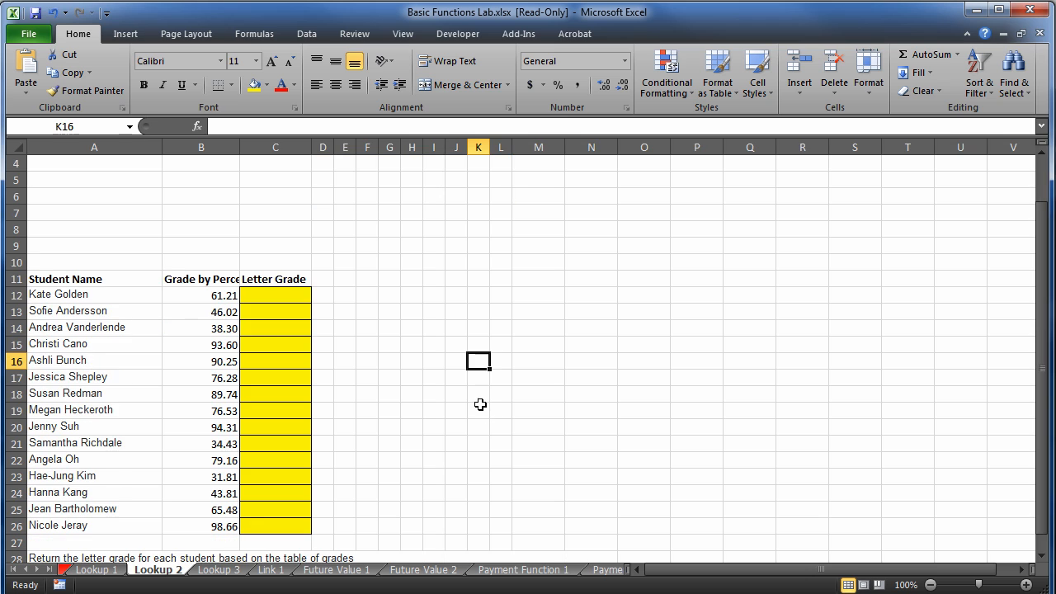
scroll(480, 404, up, 1)
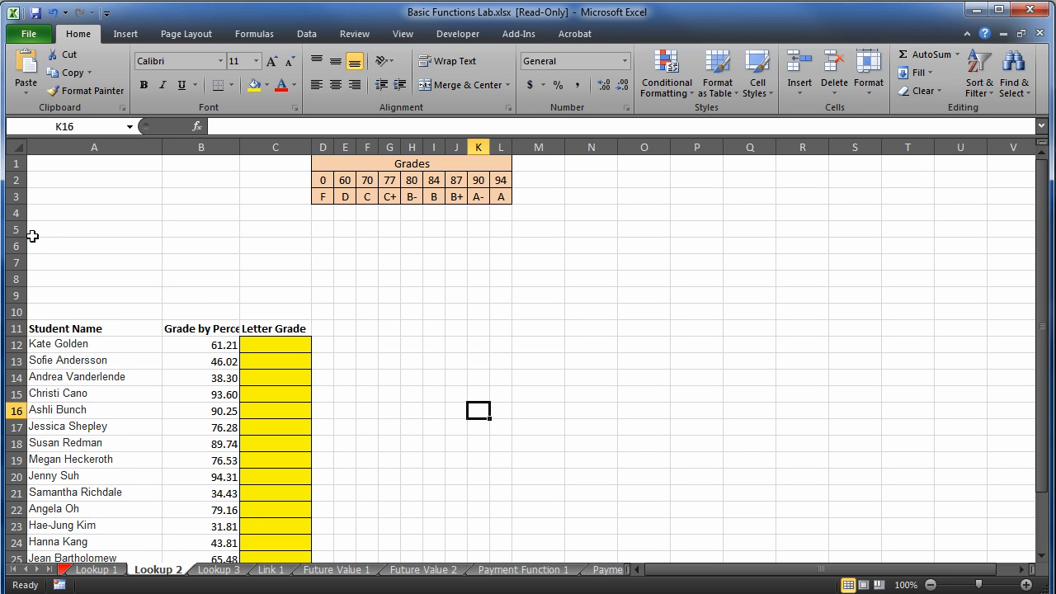
drag(15, 229, 16, 280)
right_click(23, 273)
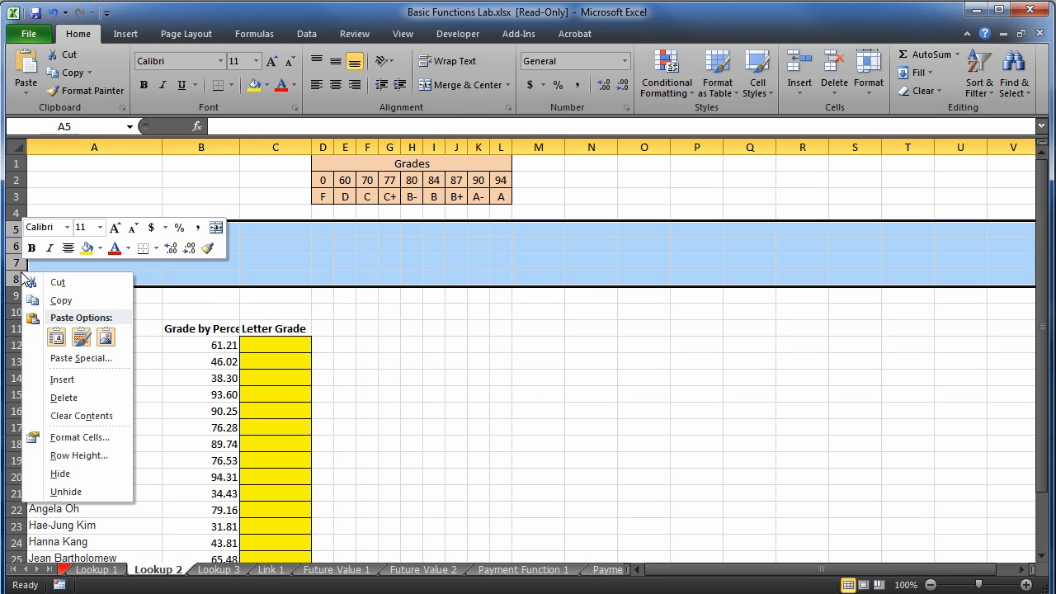
click(64, 398)
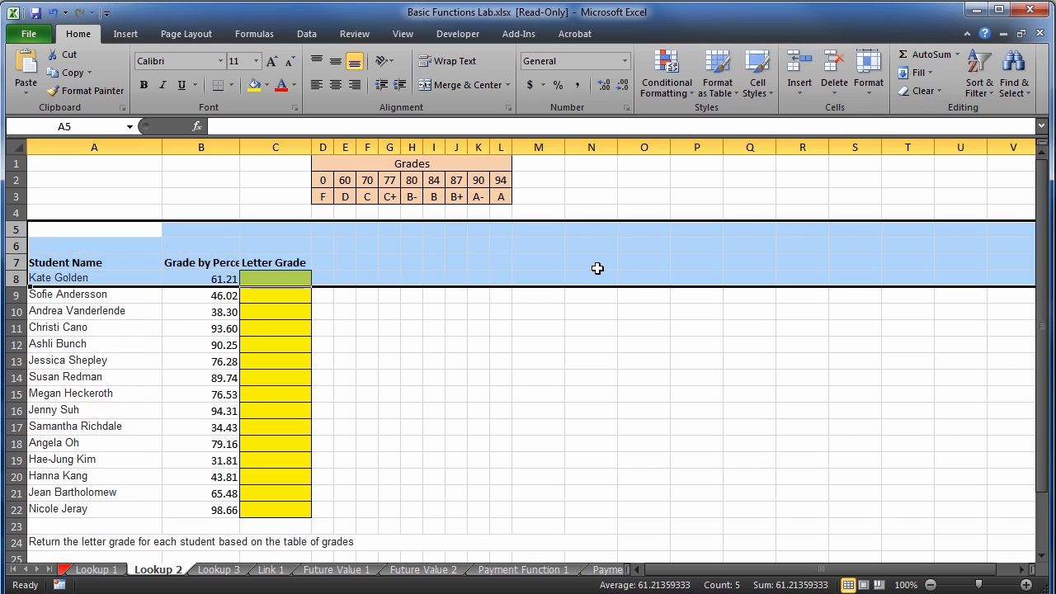
click(598, 265)
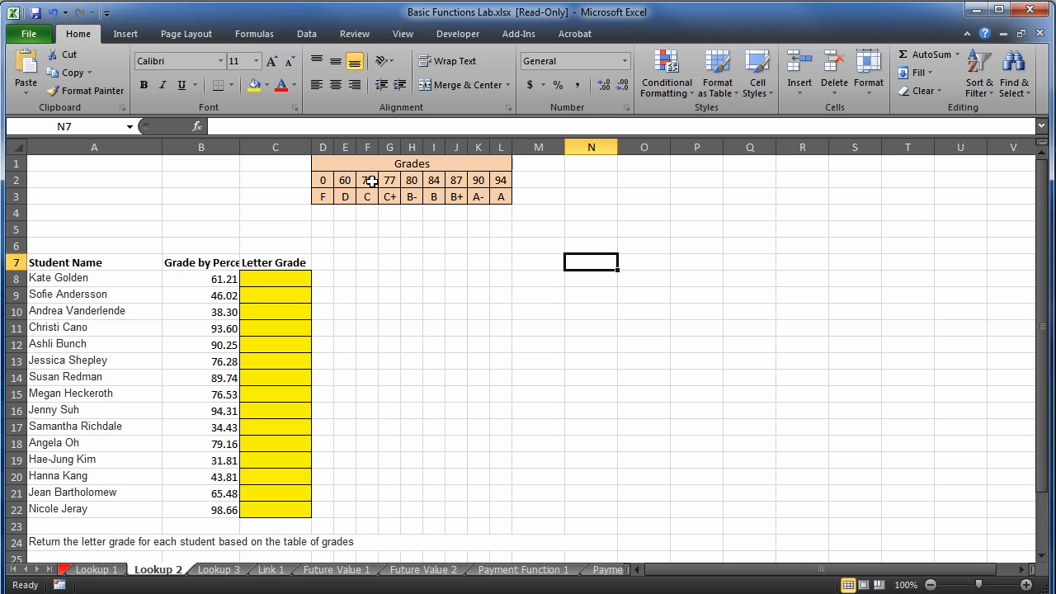
click(958, 55)
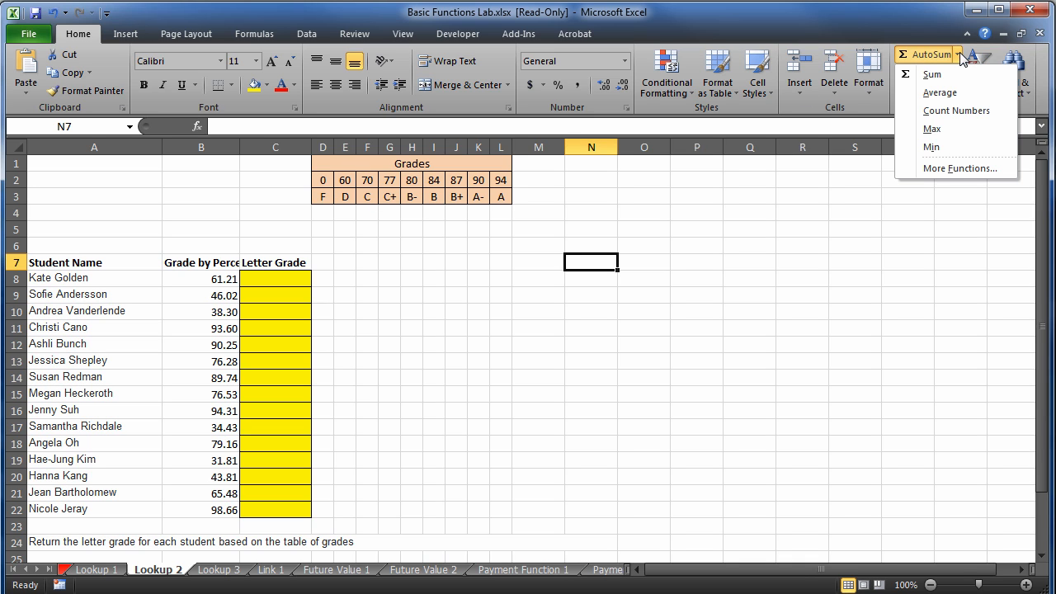
click(955, 167)
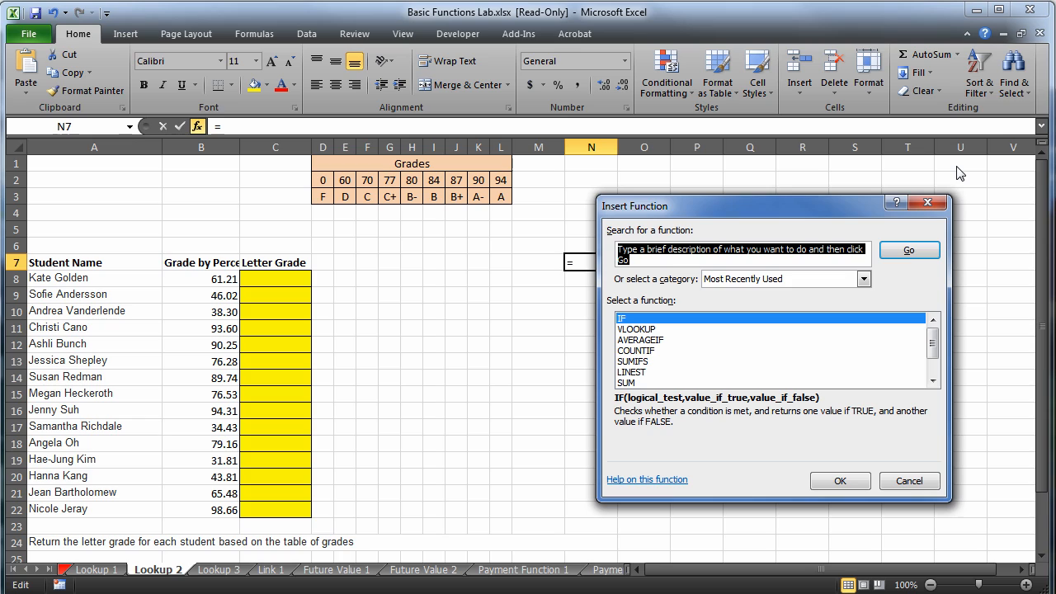
text(=)
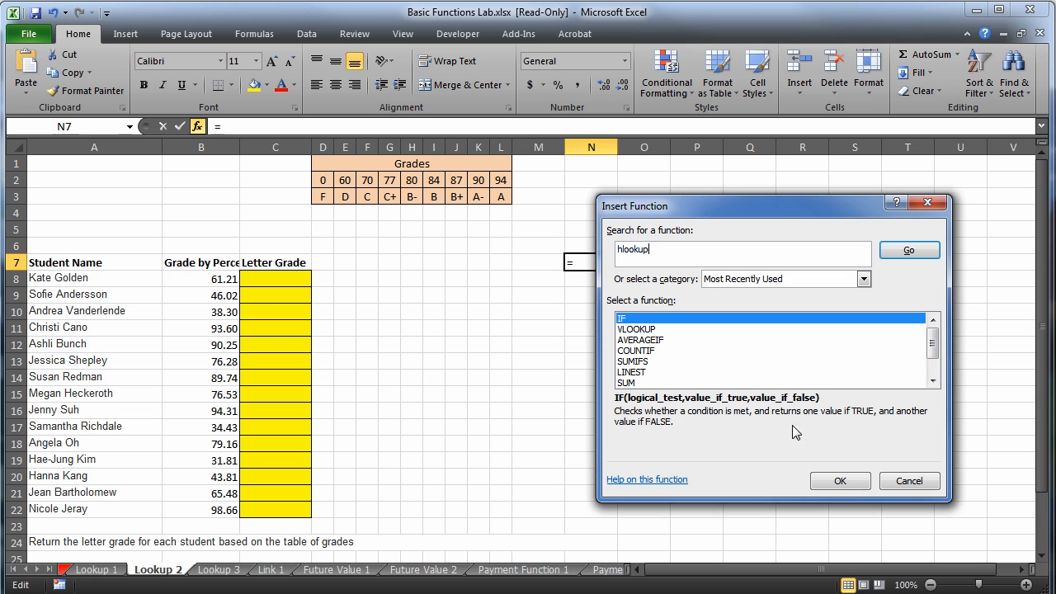
click(841, 484)
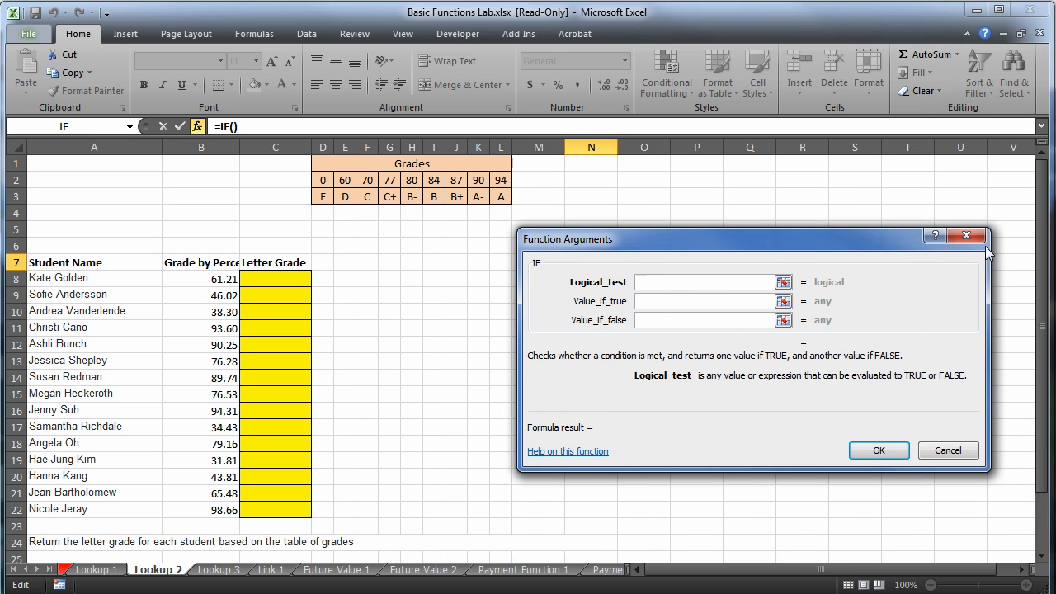
click(966, 236)
click(959, 56)
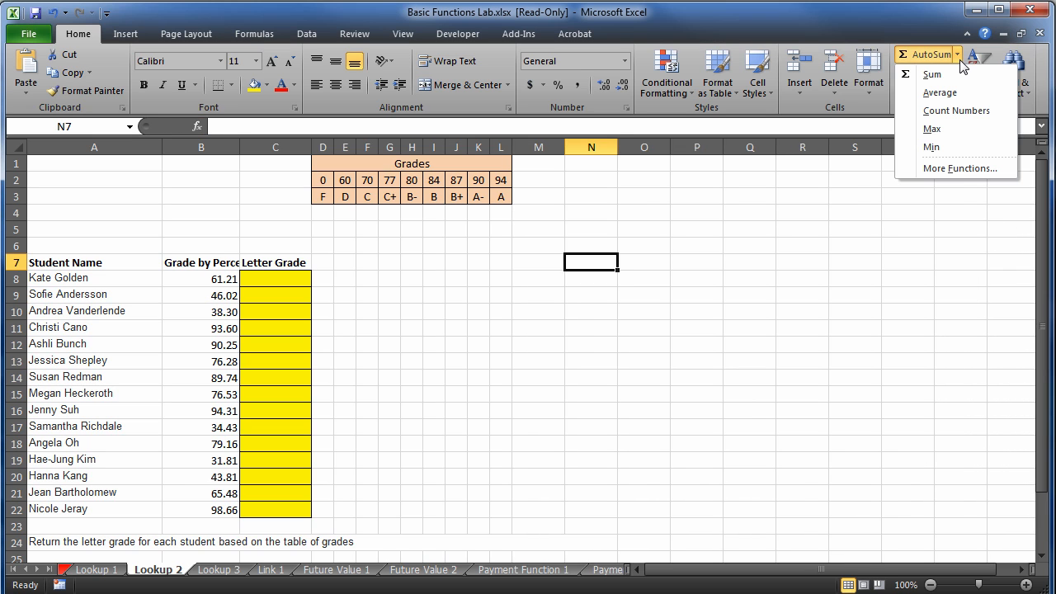
click(283, 276)
- Start an HLOOKUP in C8 for the letter grade, with lookup value B8 and the absolute table array $D$2:$L$3
click(284, 275)
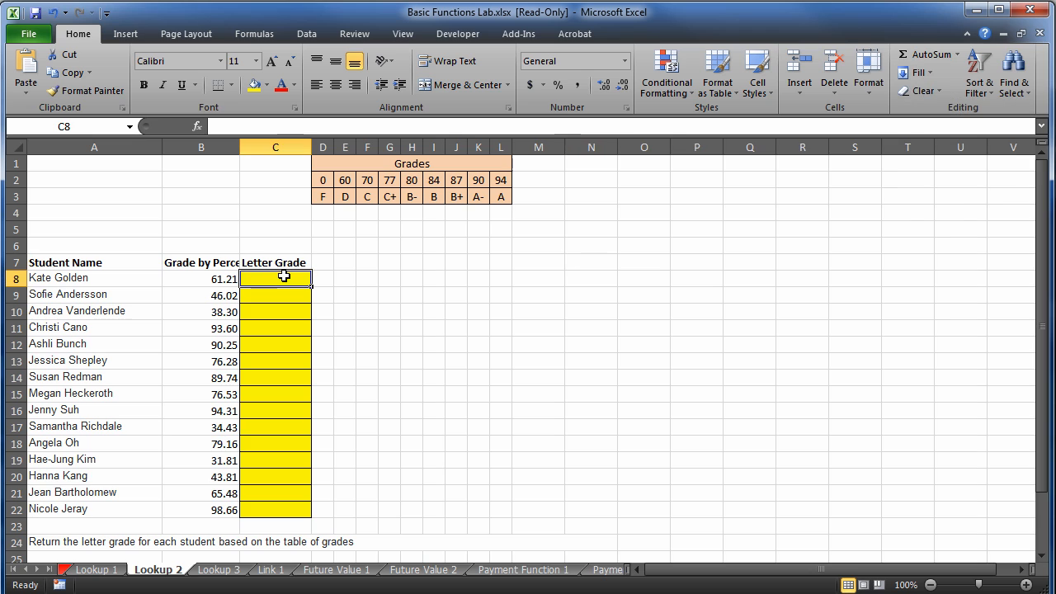
click(958, 55)
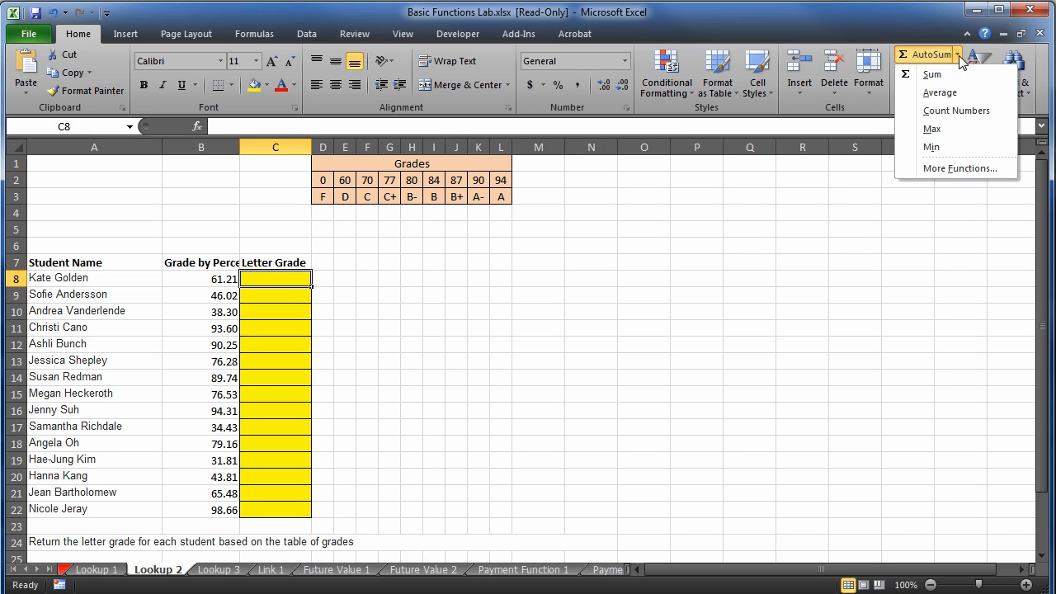
click(948, 169)
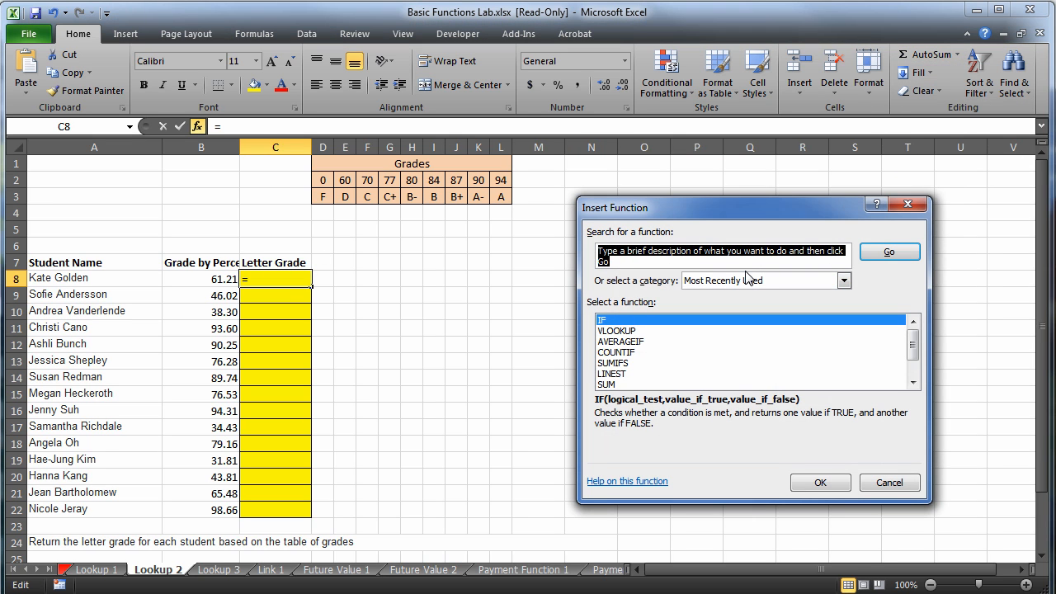
text(hlookup)
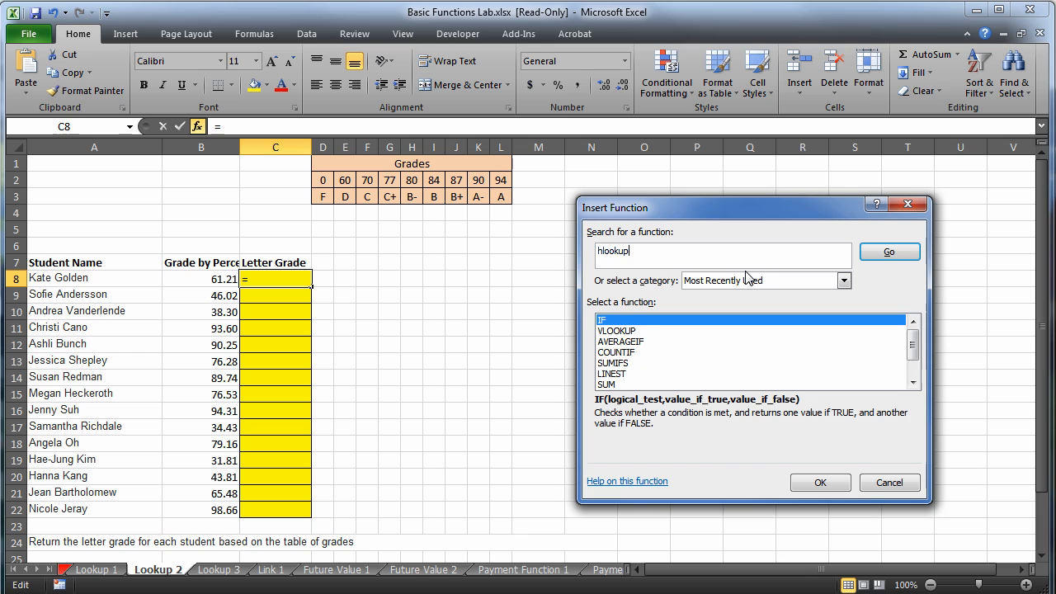
key(Return)
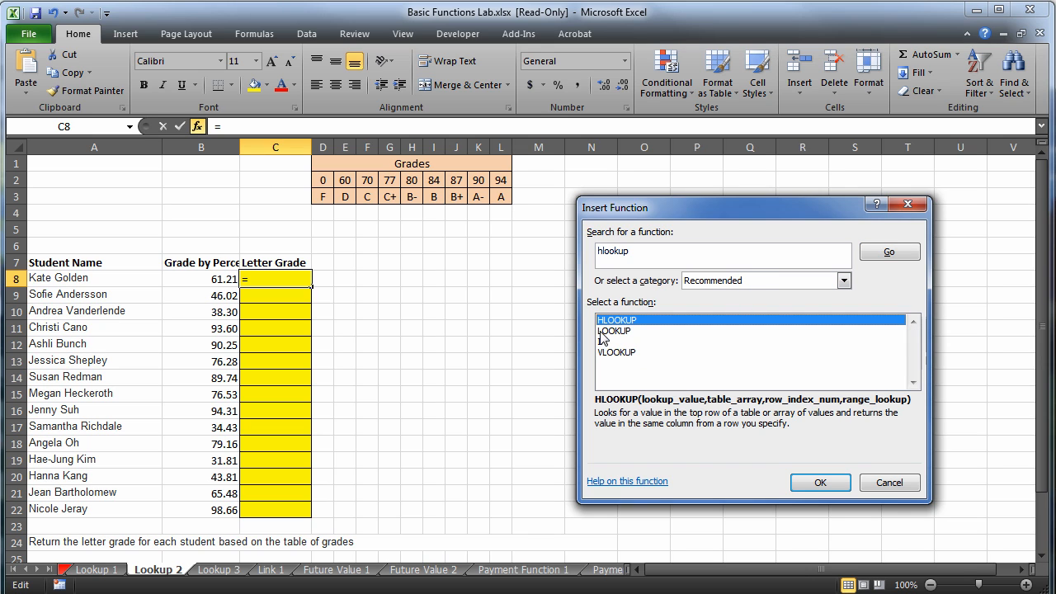
double_click(628, 321)
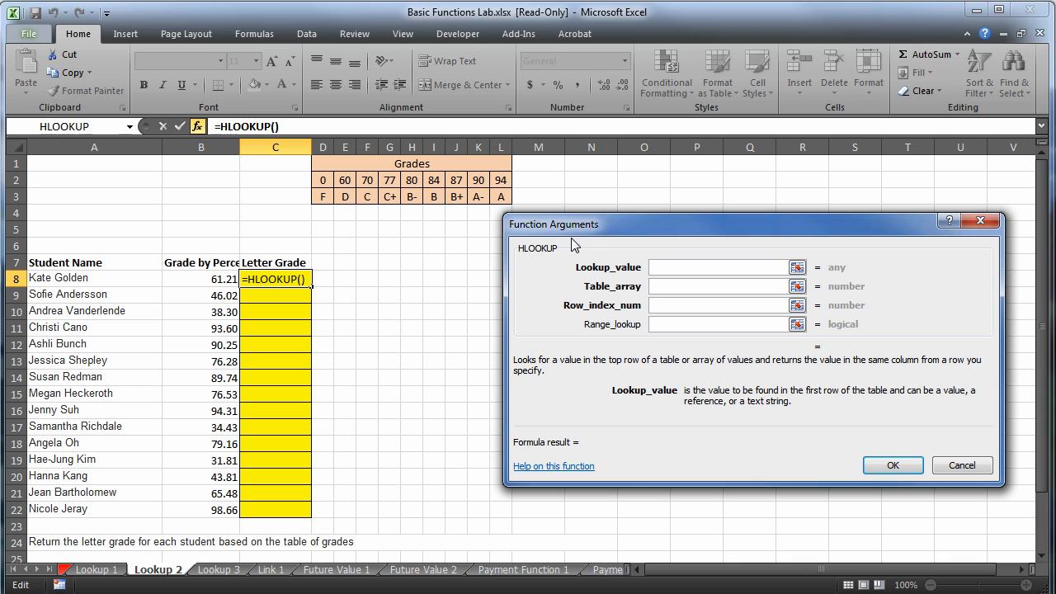
drag(582, 230, 581, 238)
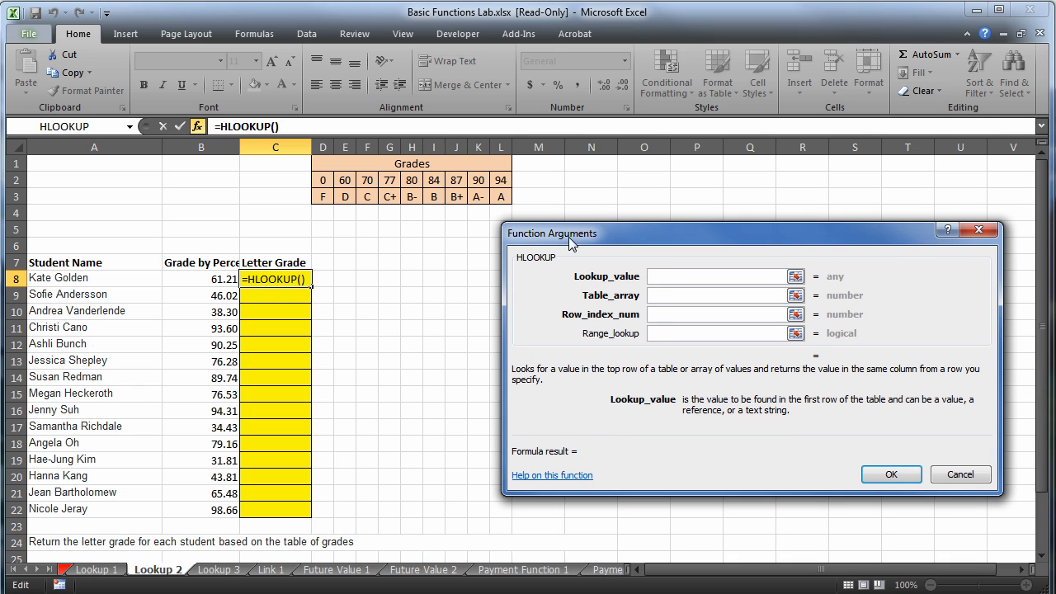
click(213, 280)
click(717, 299)
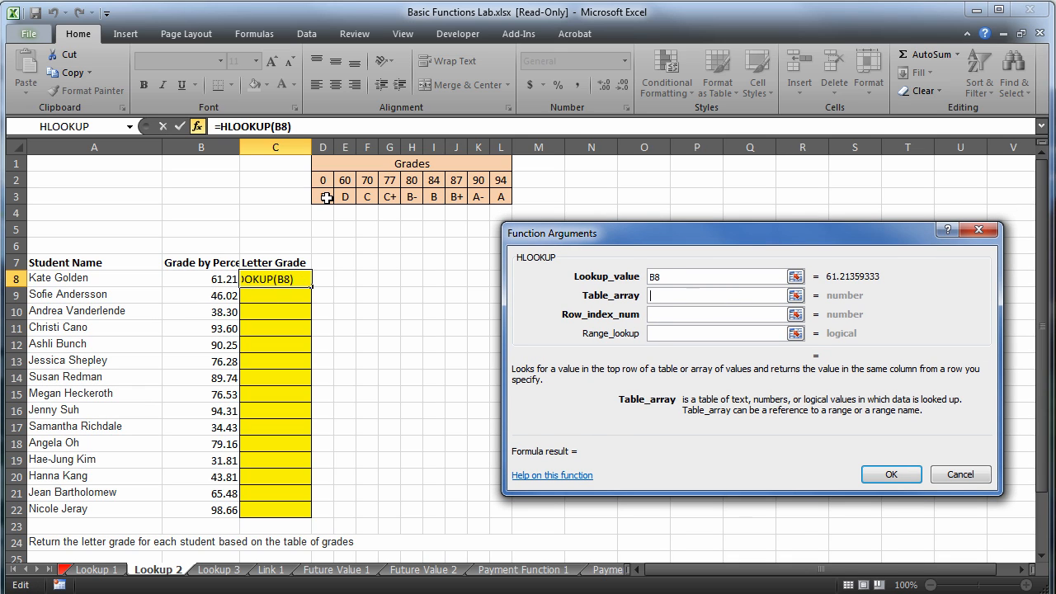
drag(319, 182, 498, 195)
key(F4)
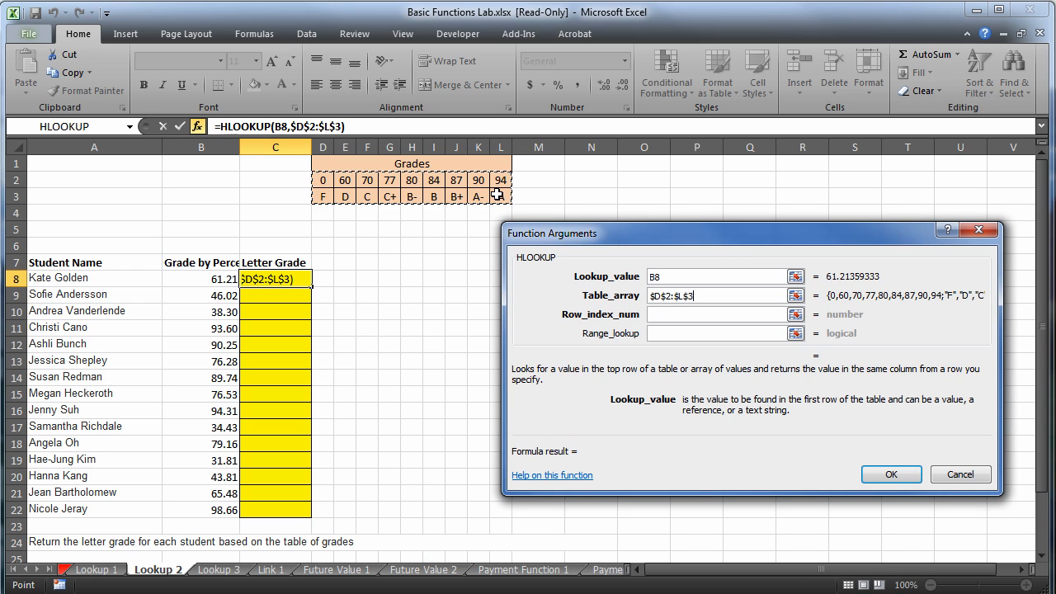
- Complete the letter grade lookup with row index 2 and range lookup TRUE, and fill the formula down through C22
click(713, 316)
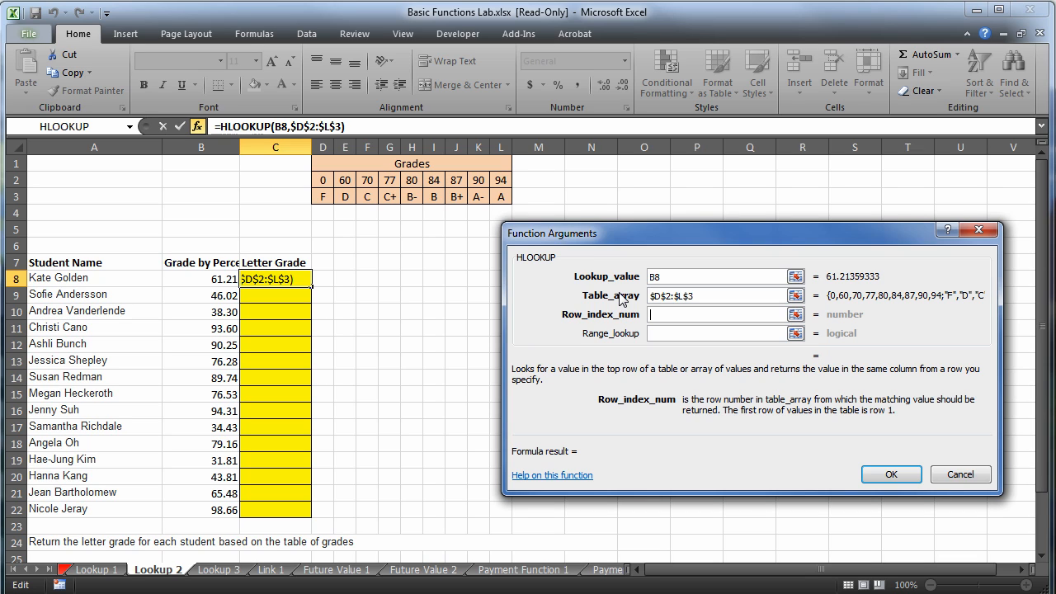
text(2)
click(680, 332)
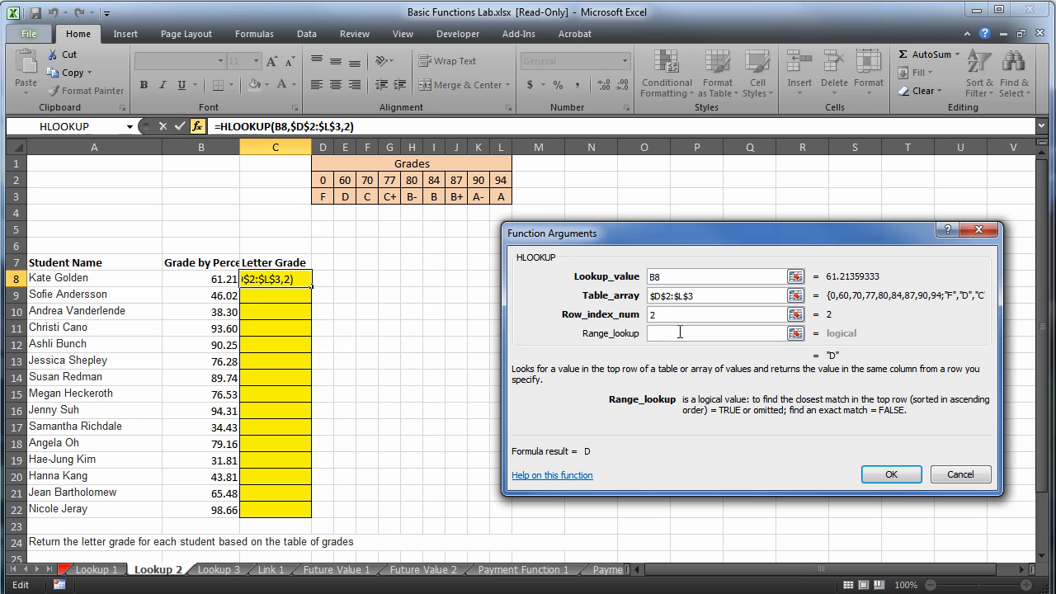
text(TRUE)
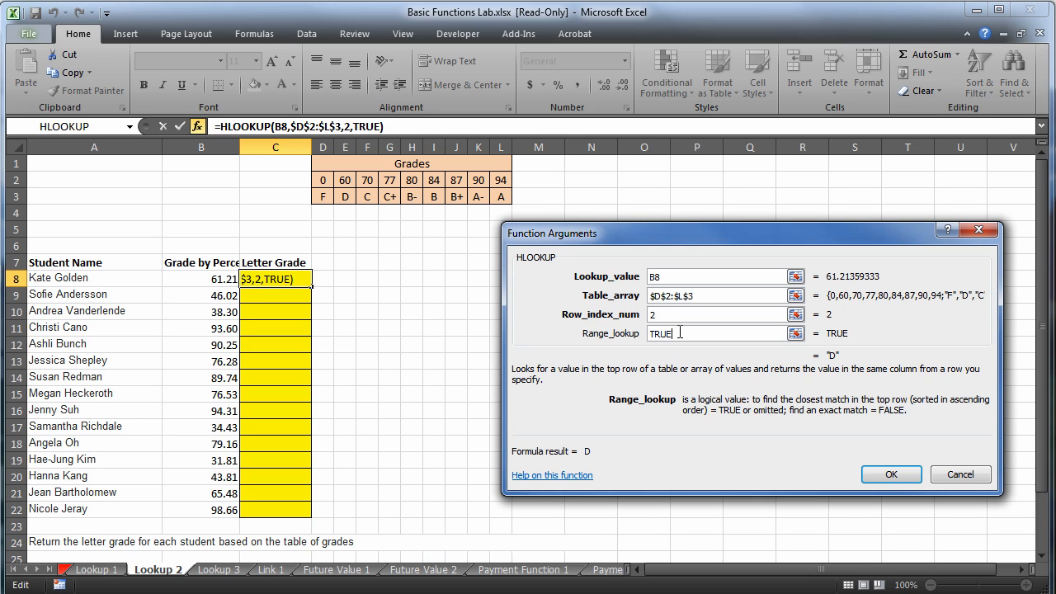
click(897, 469)
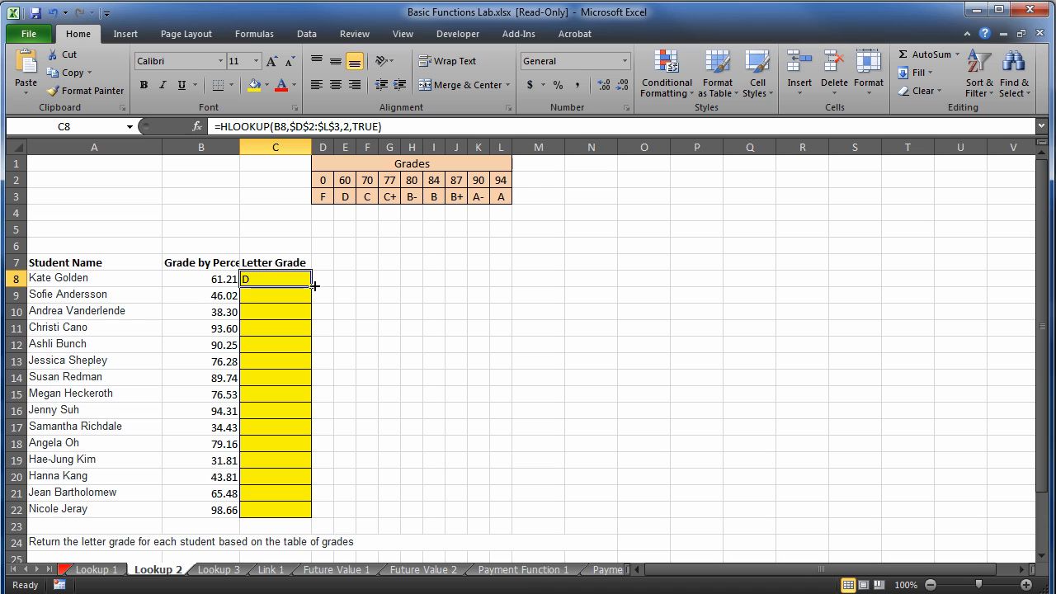
drag(314, 286, 295, 508)
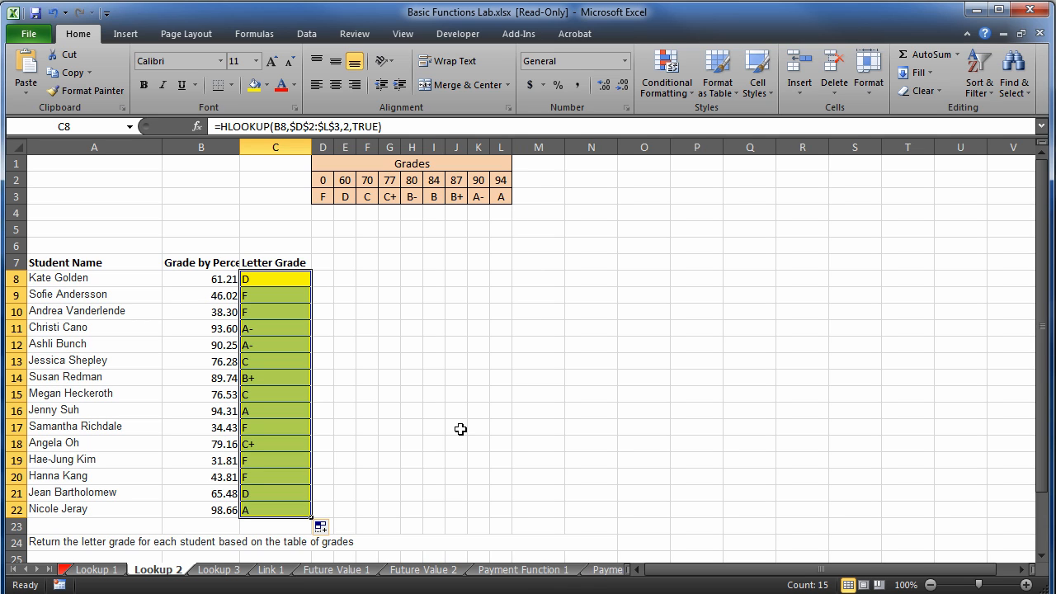
- On the Lookup 3 sheet, delete the empty rows 6 to 9 above the student list
click(237, 571)
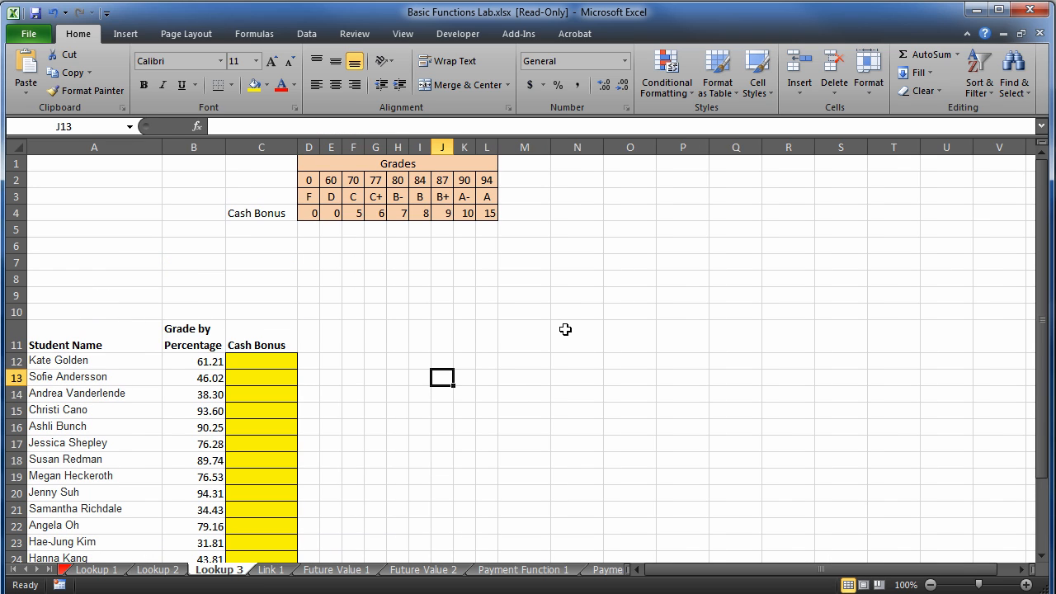
scroll(565, 329, down, 1)
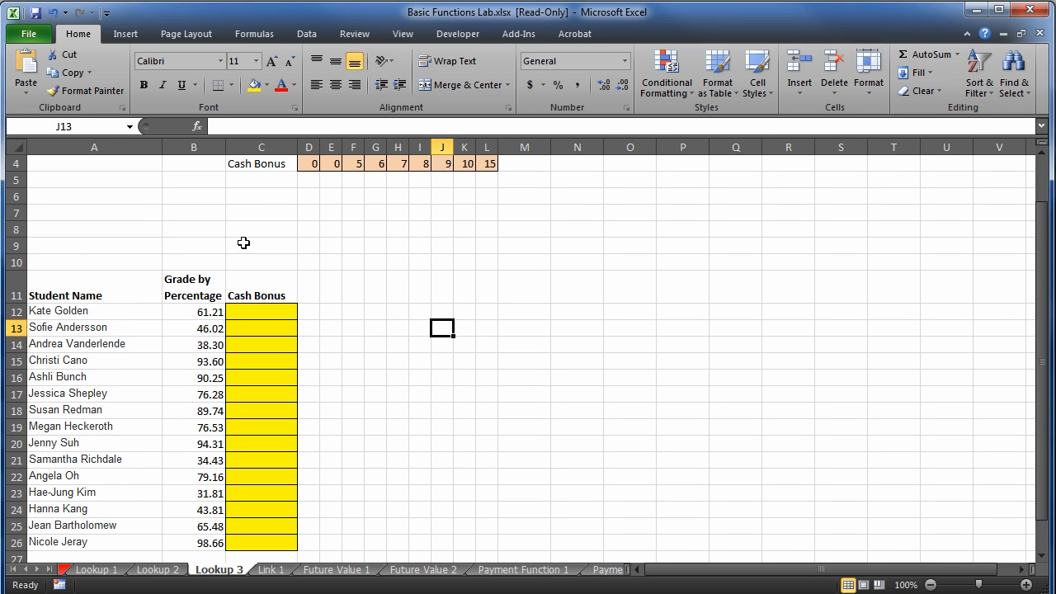
drag(15, 196, 16, 245)
right_click(17, 245)
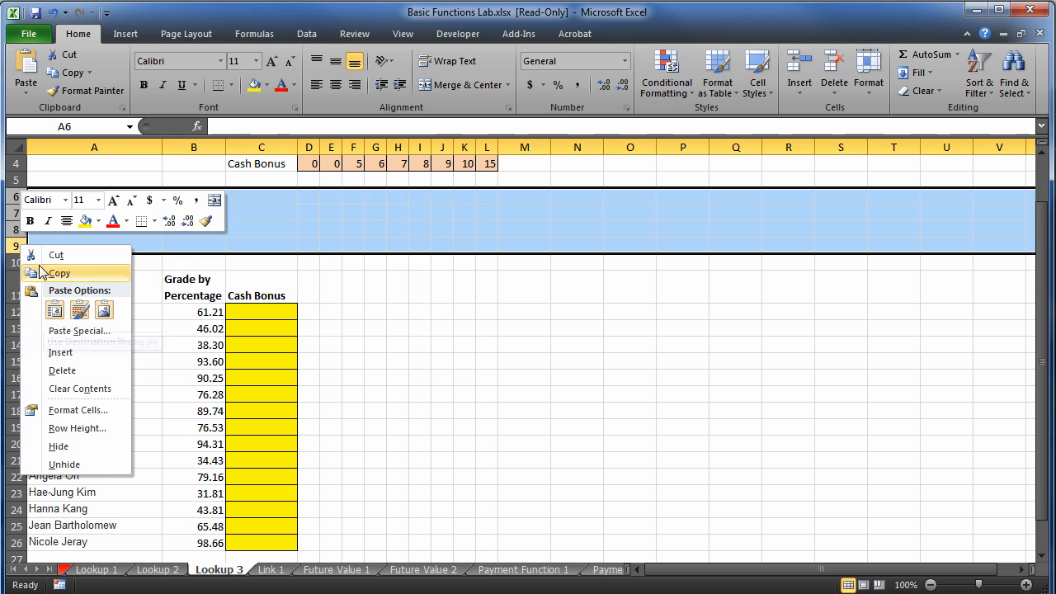
click(75, 378)
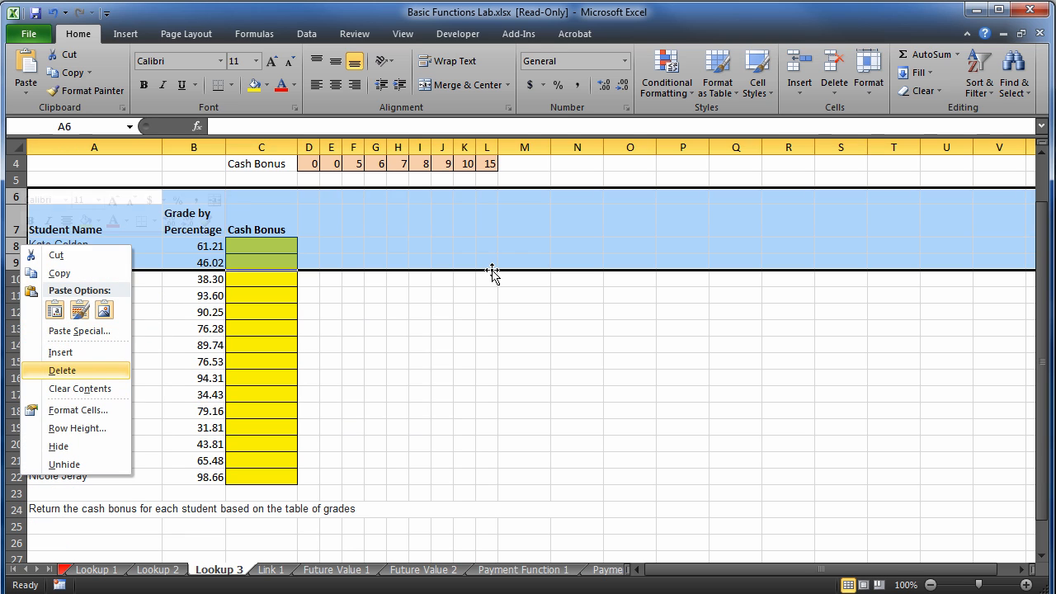
- Start an HLOOKUP in C8 for the cash bonus, with lookup value B8 and the absolute table array $D$2:$L$4
click(482, 346)
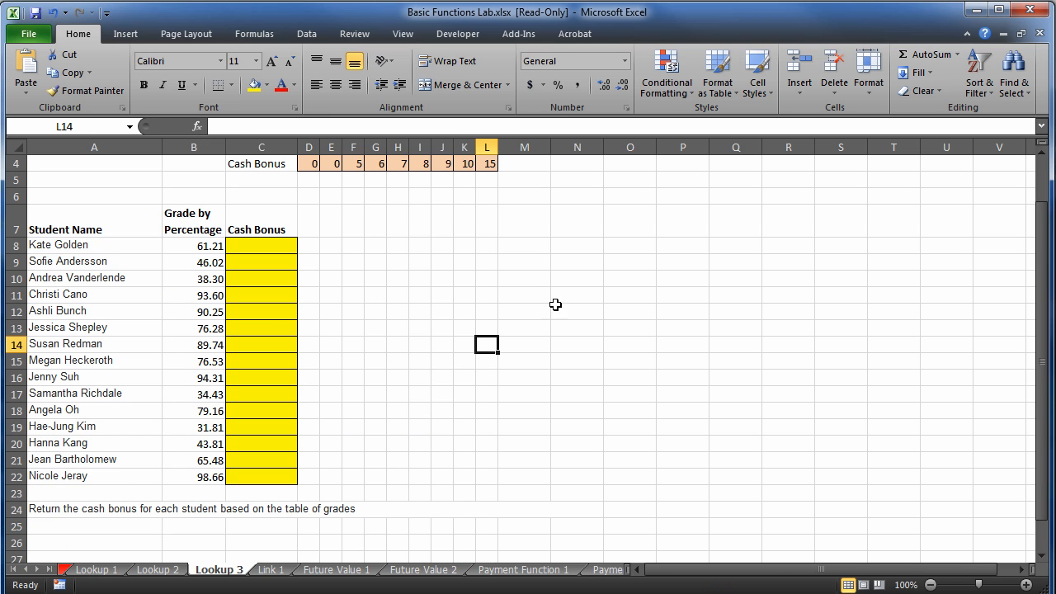
scroll(606, 268, up, 1)
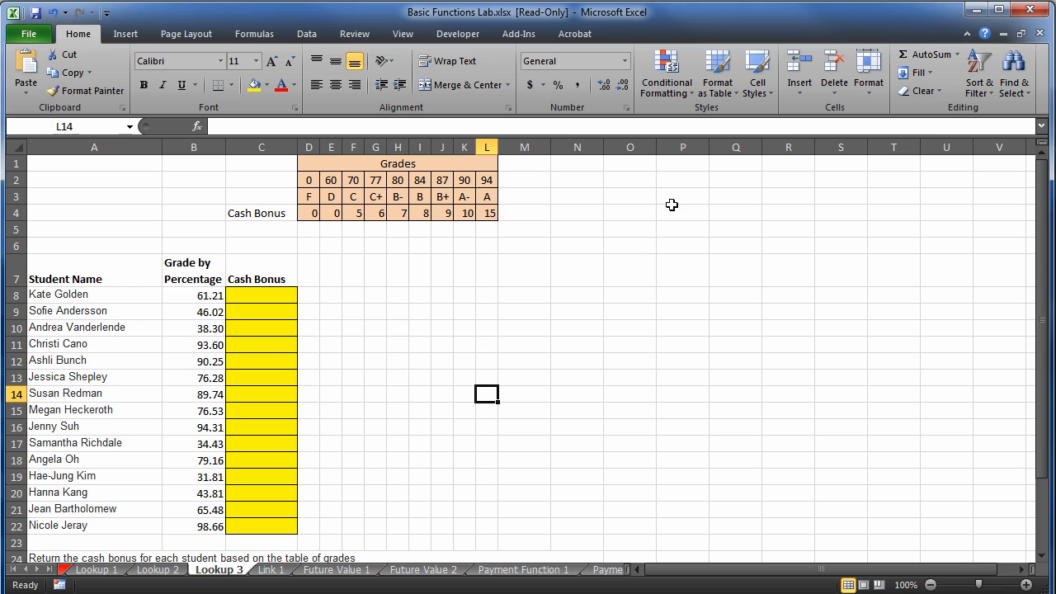
click(281, 297)
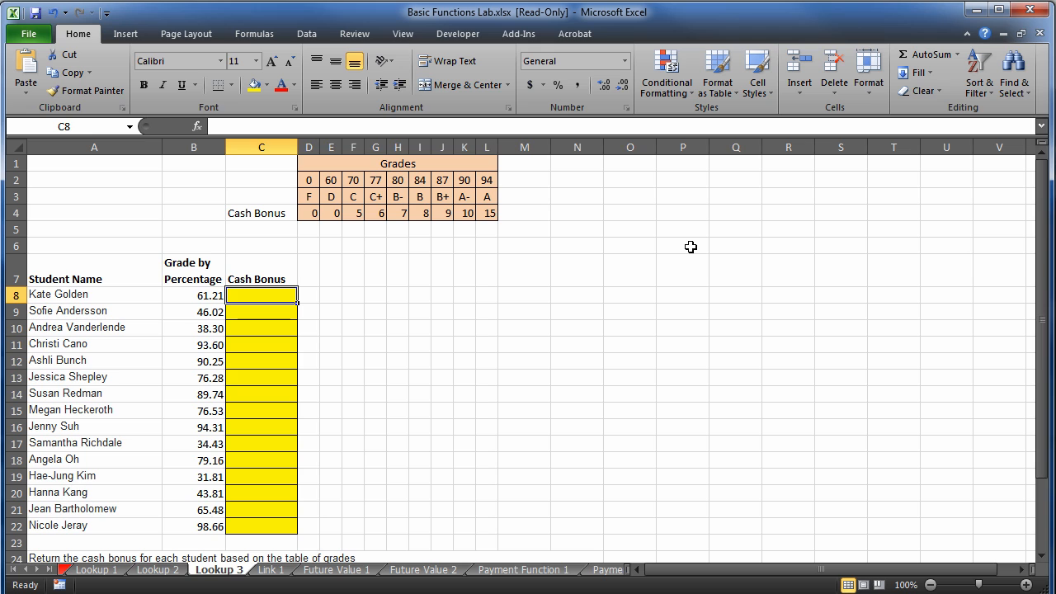
click(959, 58)
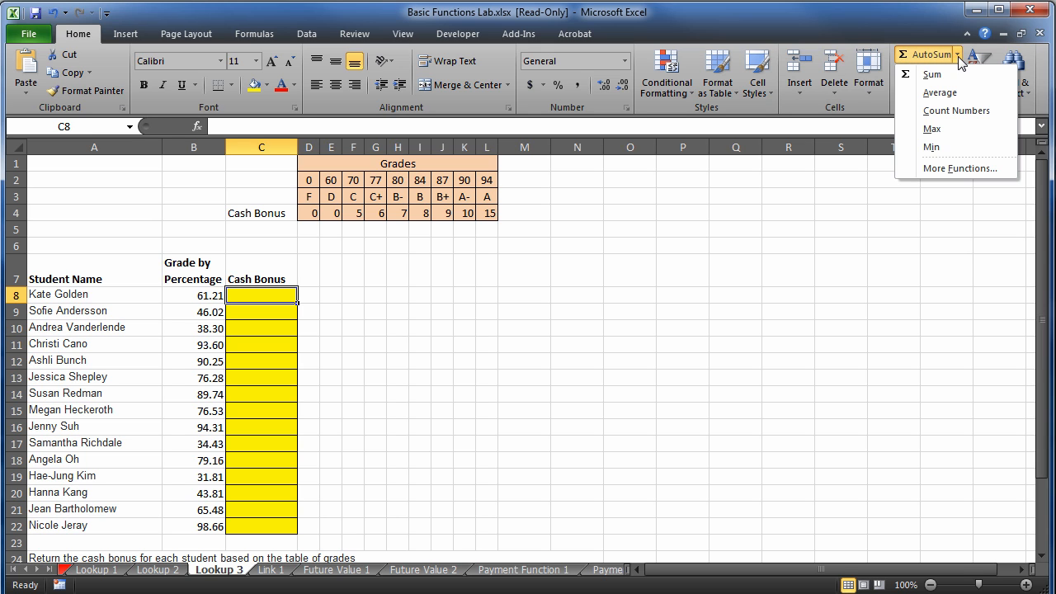
click(955, 172)
double_click(612, 331)
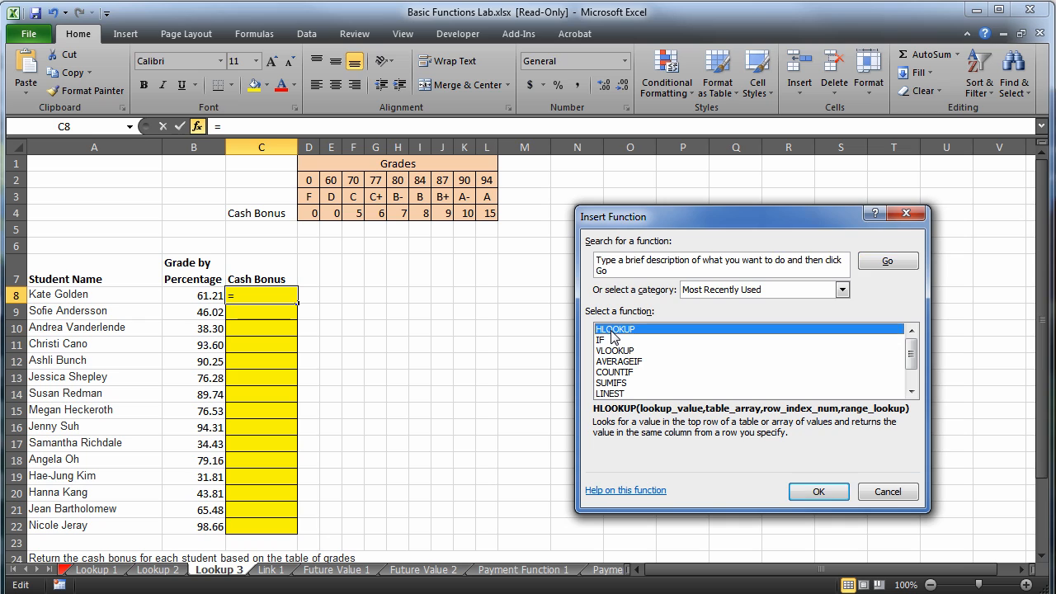
click(194, 297)
click(660, 294)
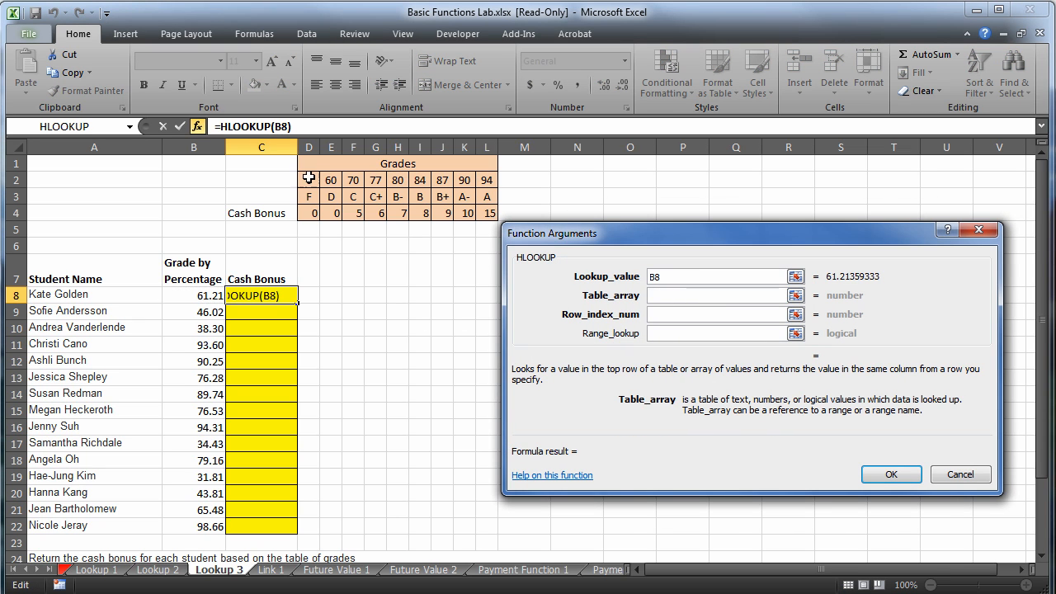
drag(309, 178, 488, 210)
key(F4)
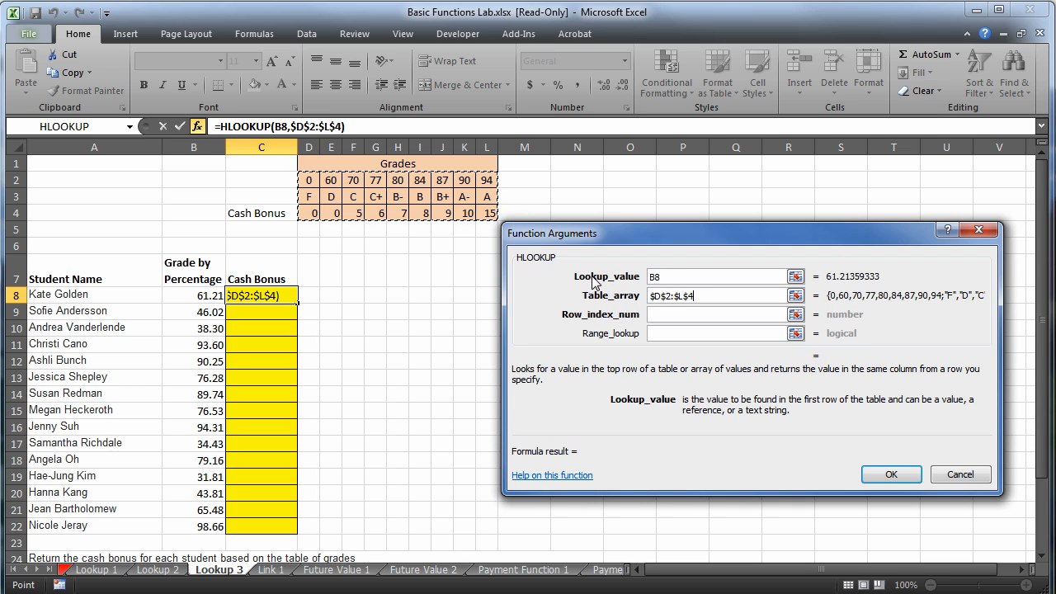
- Complete the cash bonus lookup with row index 3 and range lookup TRUE, and fill the formula down through C22
click(672, 313)
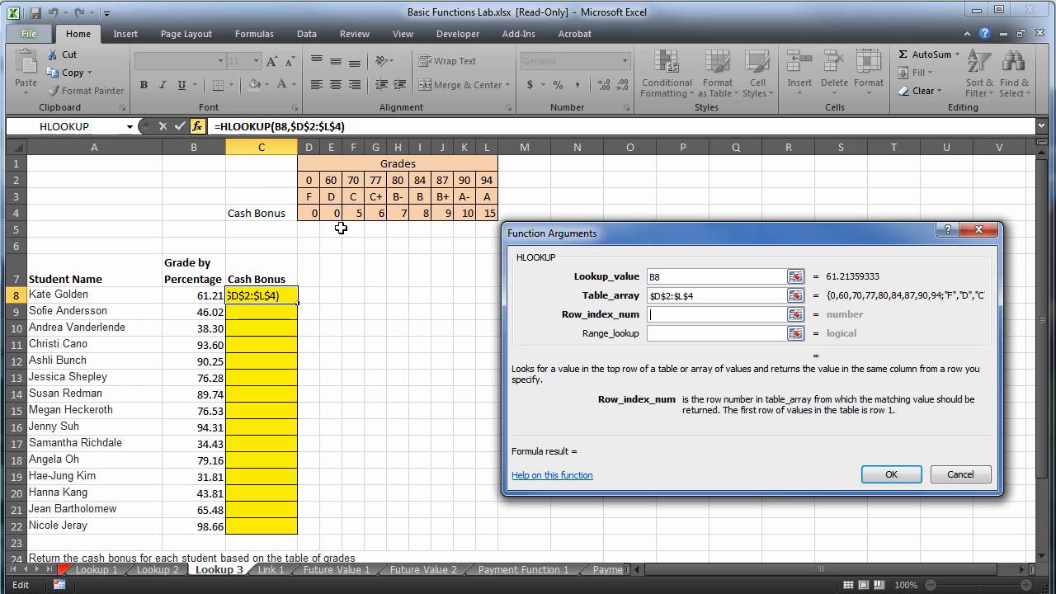
text(3)
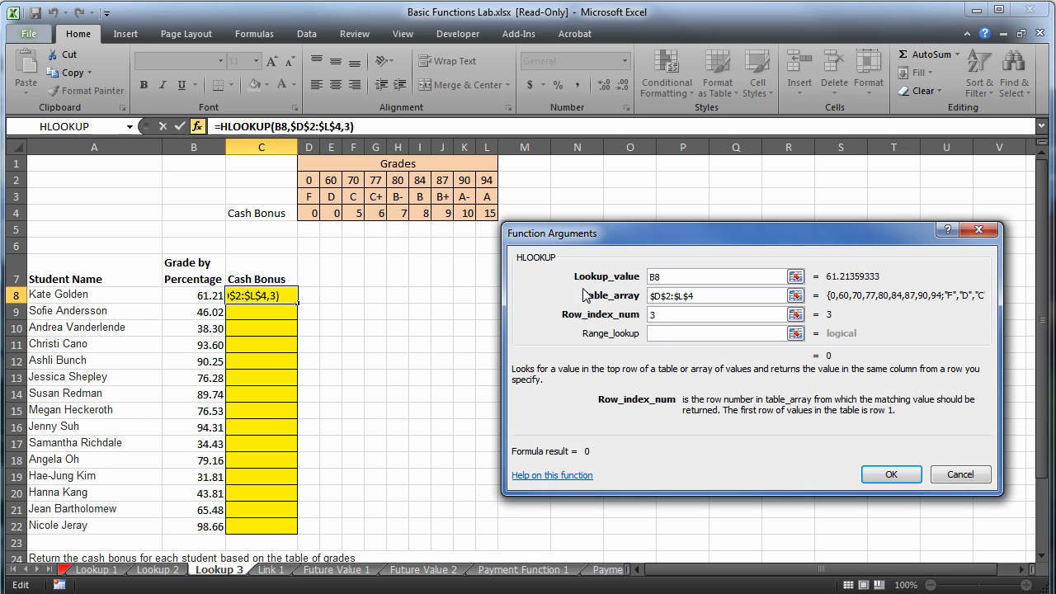
click(656, 334)
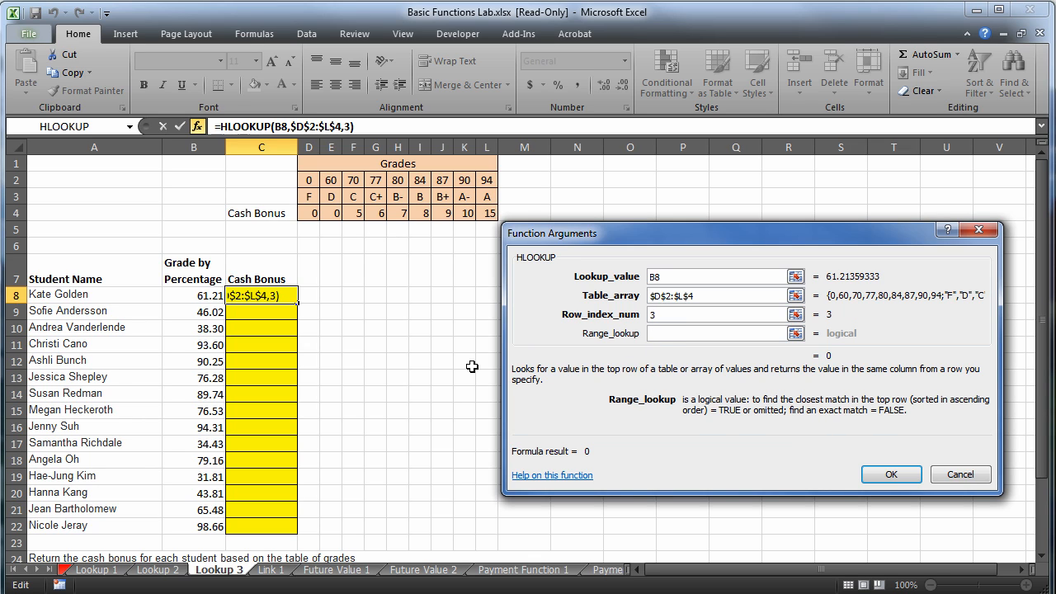
text(TRUE)
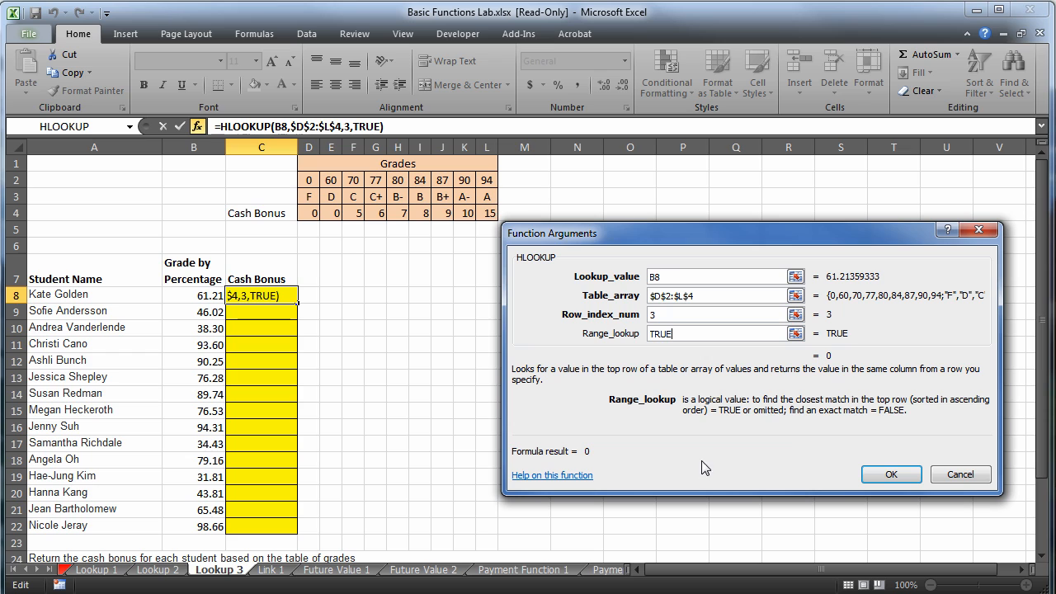
click(893, 477)
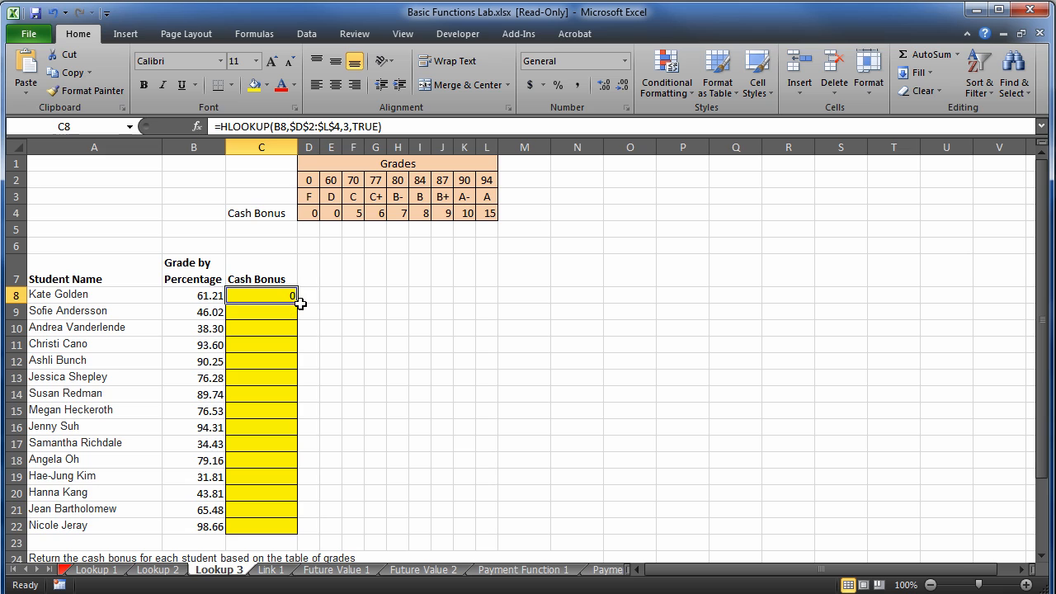
drag(298, 302, 293, 526)
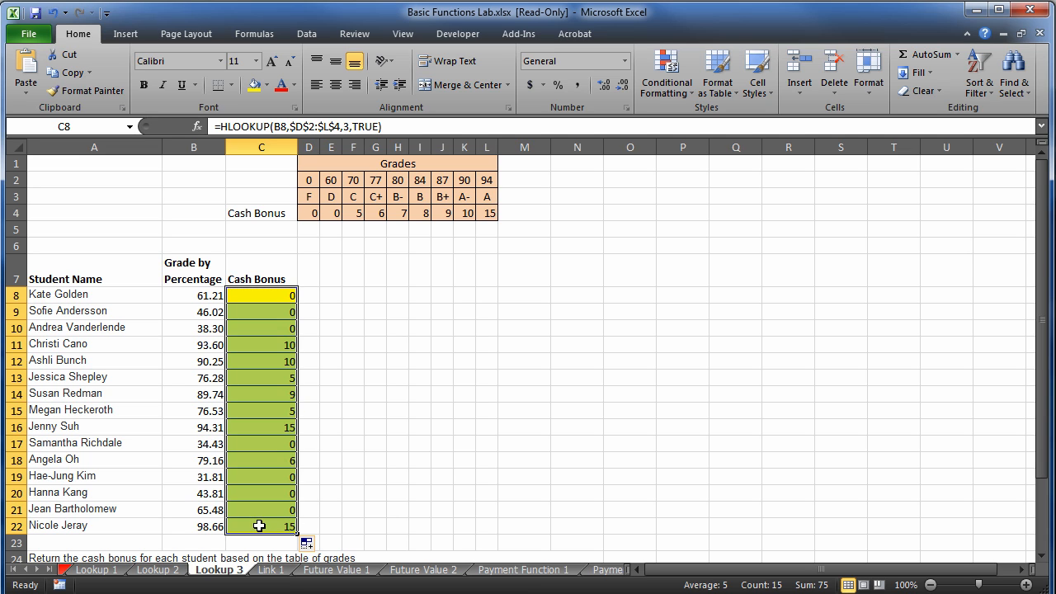
click(281, 525)
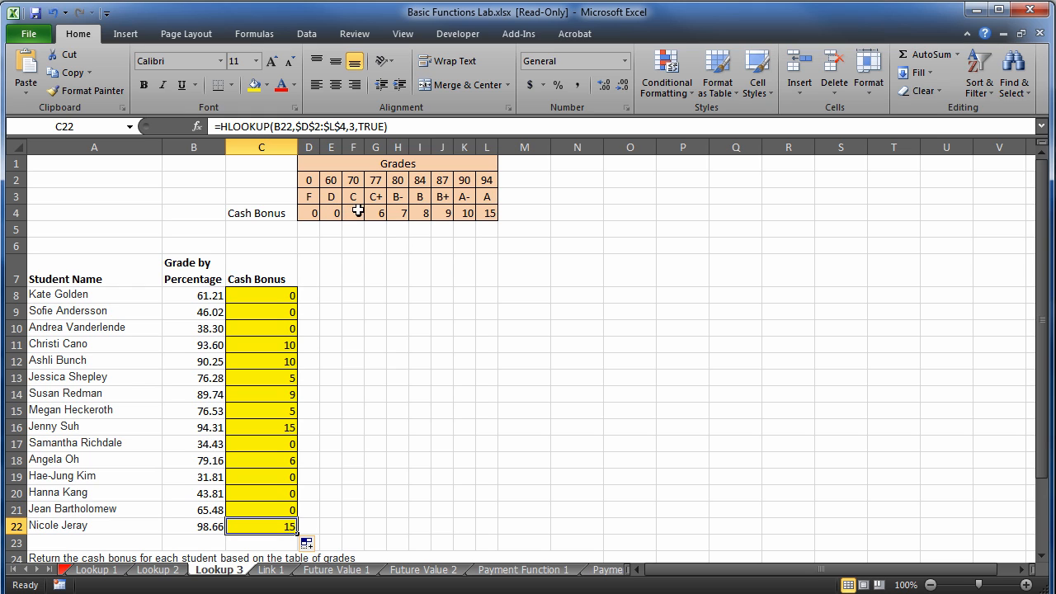
click(259, 460)
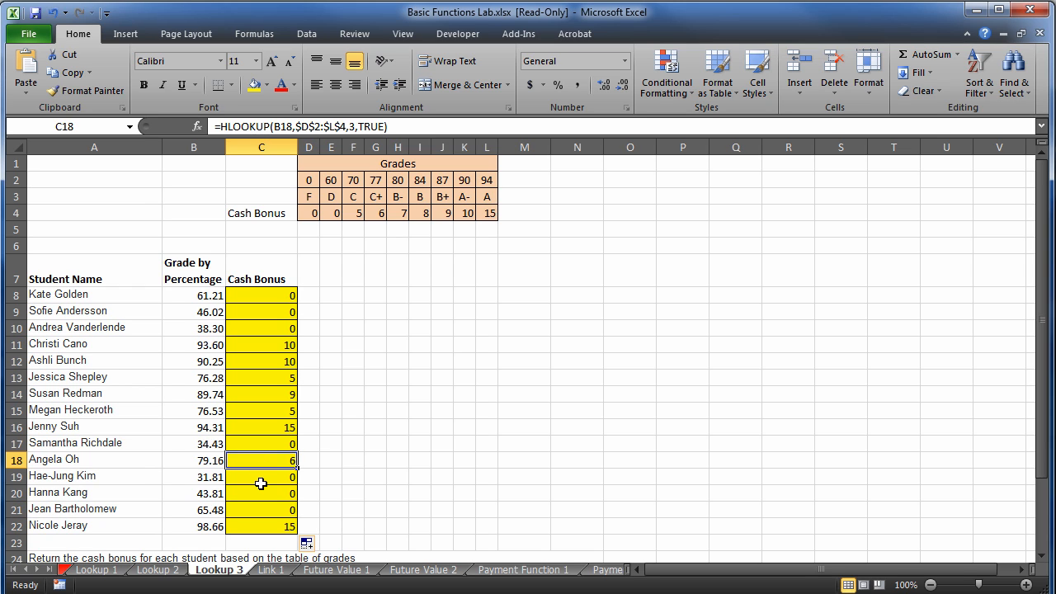
- On the Link 1 sheet, insert a hyperlink in yellow cell A3 that points to cell A82 of the LPGA 6 worksheet
click(271, 569)
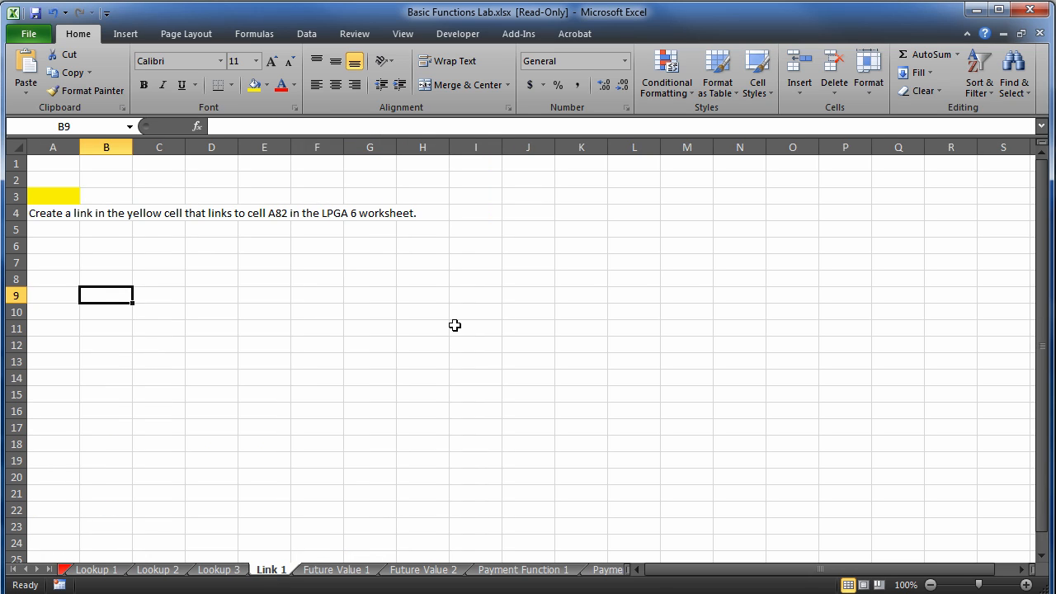
click(60, 194)
right_click(61, 196)
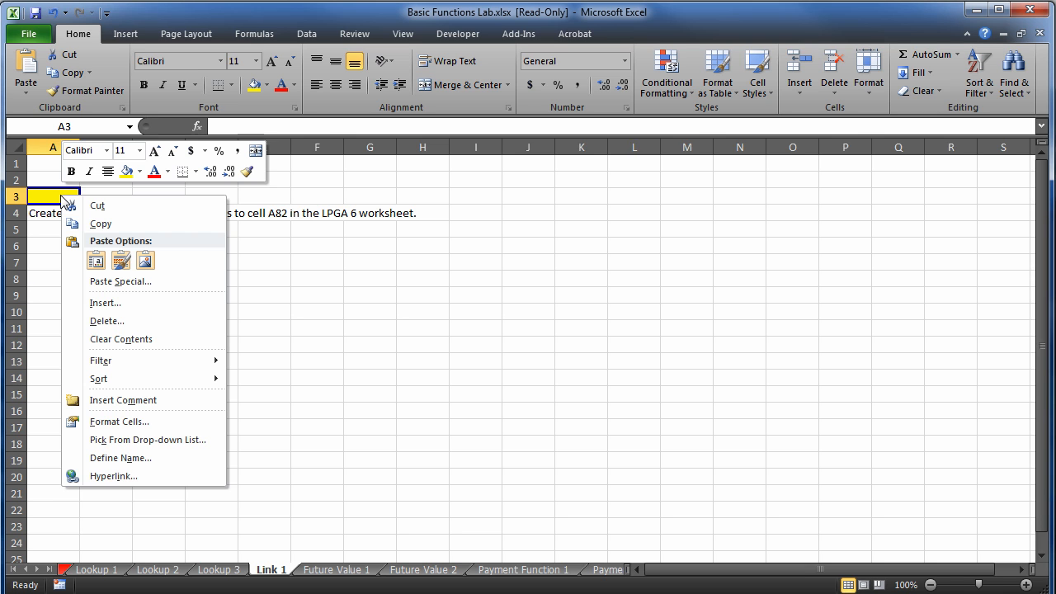
click(128, 476)
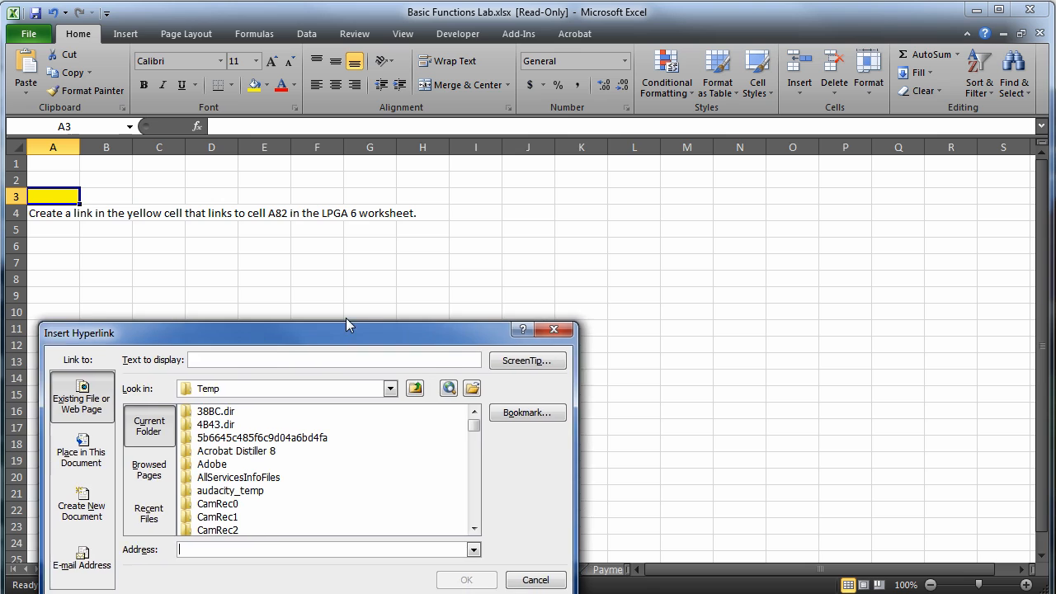
click(200, 388)
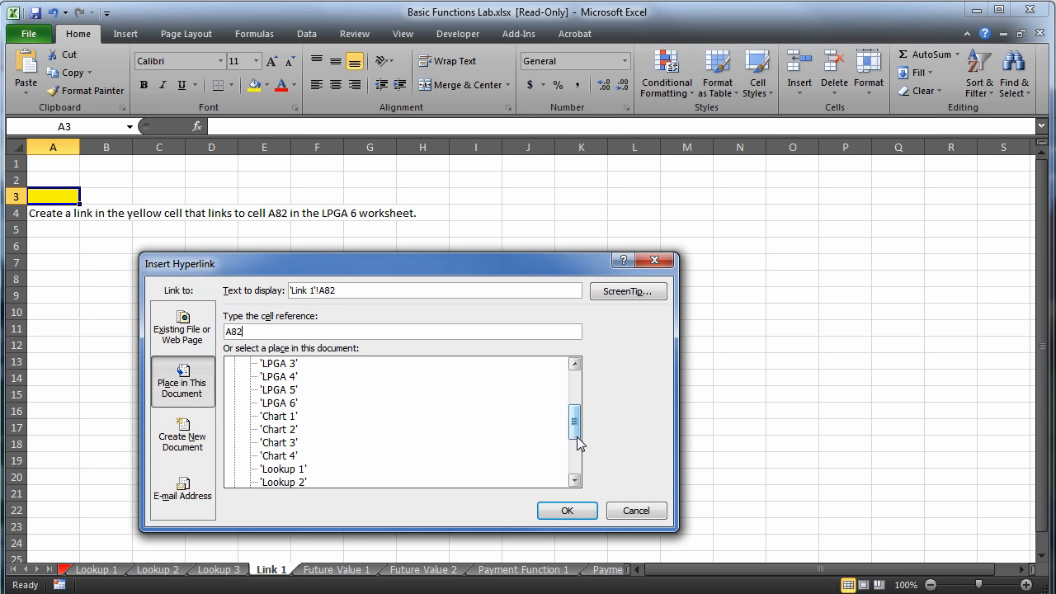
click(280, 404)
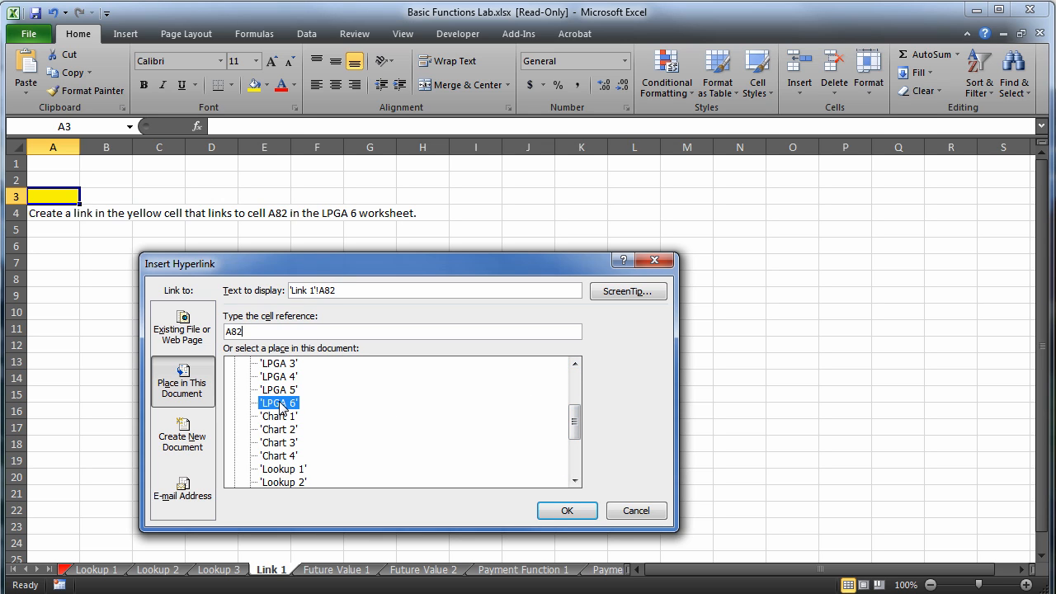
click(568, 509)
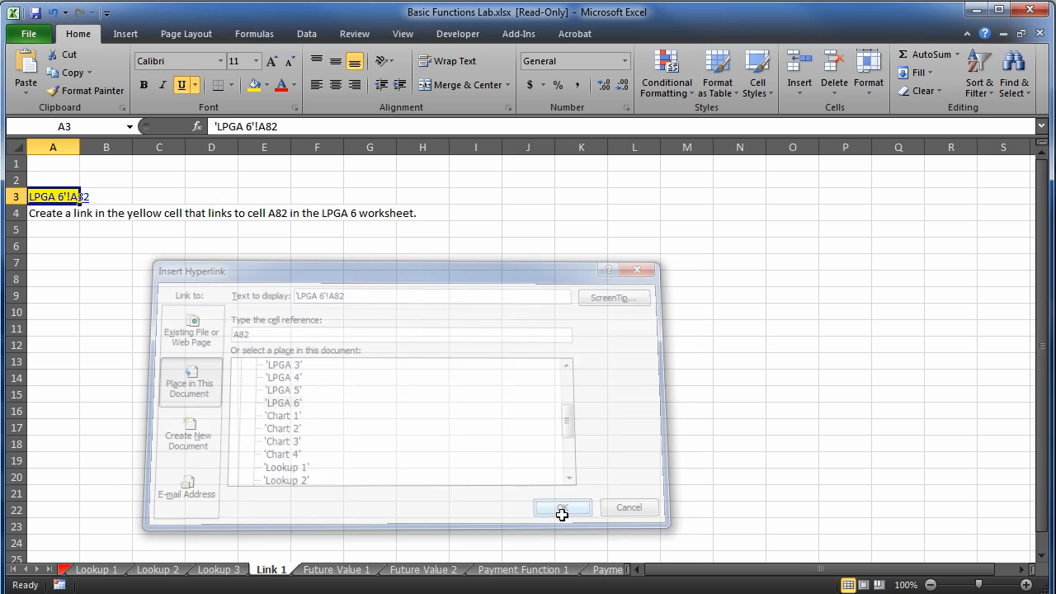
- Follow the new hyperlink in A3 to test its target, and return to the Link 1 sheet
click(186, 302)
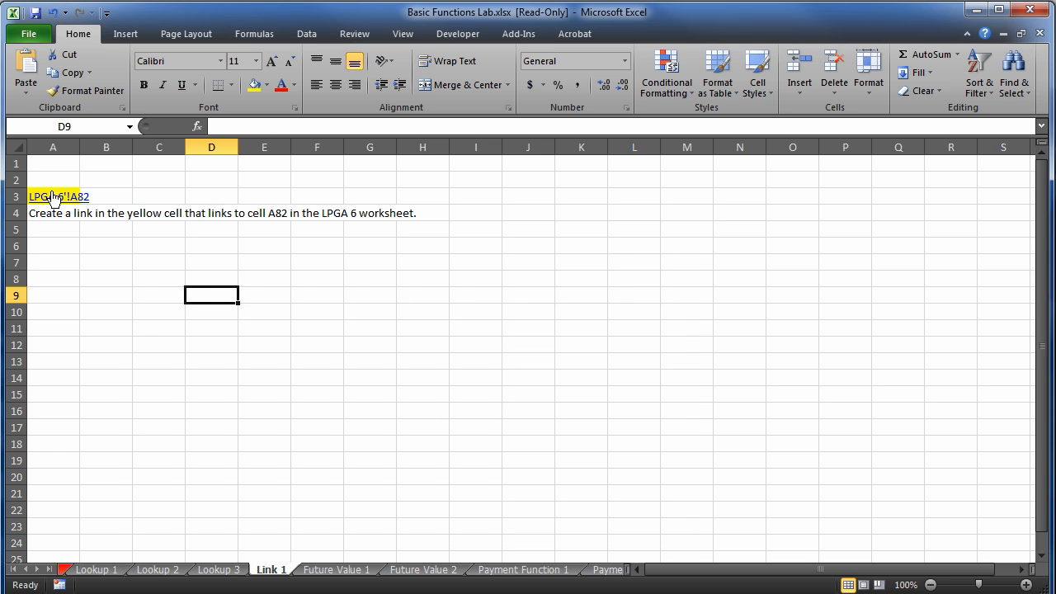
click(52, 200)
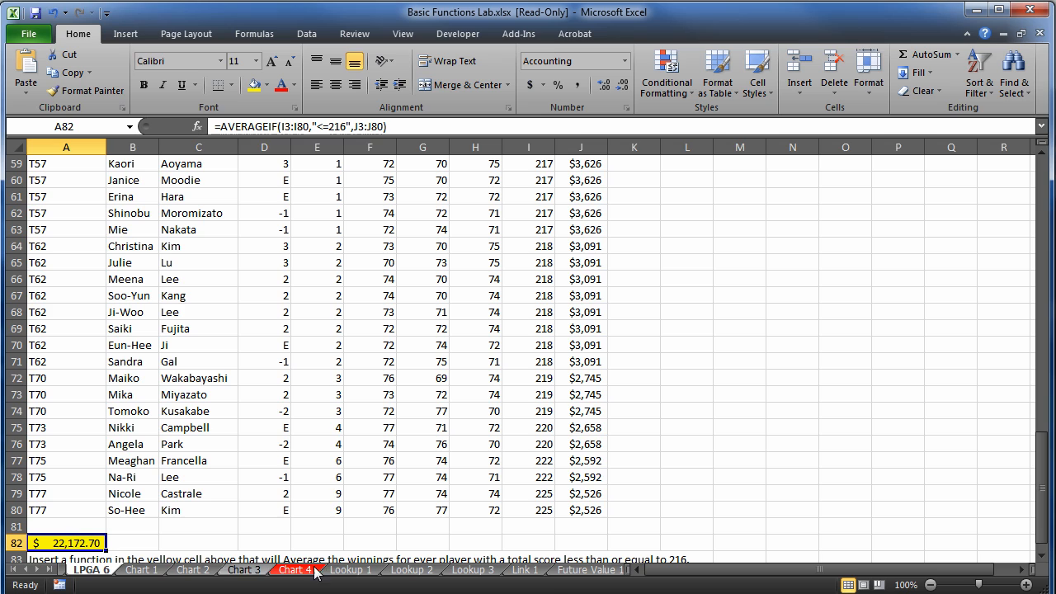
click(525, 570)
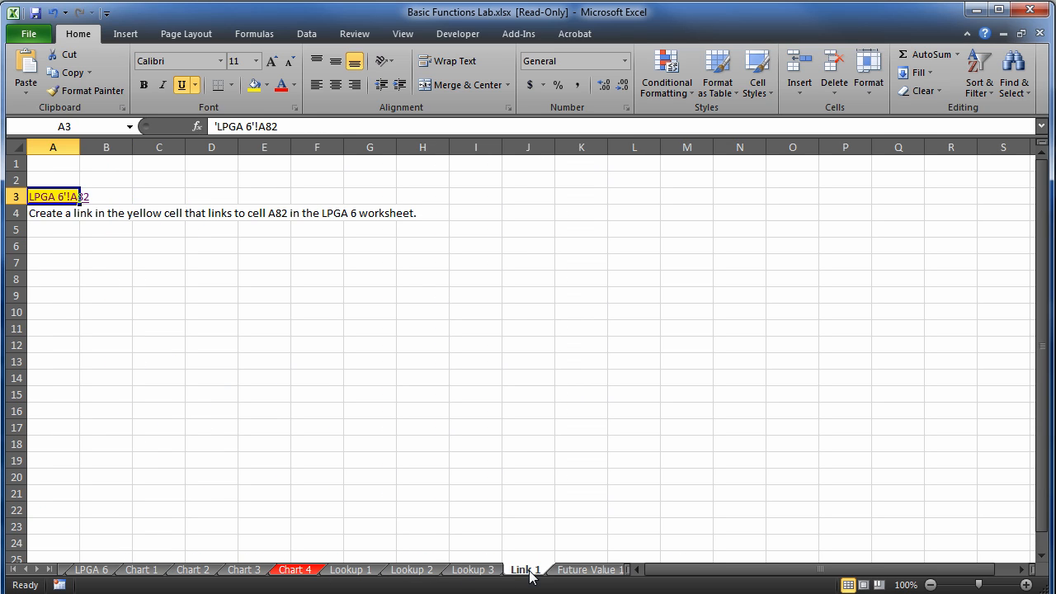
- On the Future Value 1 sheet, search for the FV function and insert it in the first Future Value cell, B7
click(37, 570)
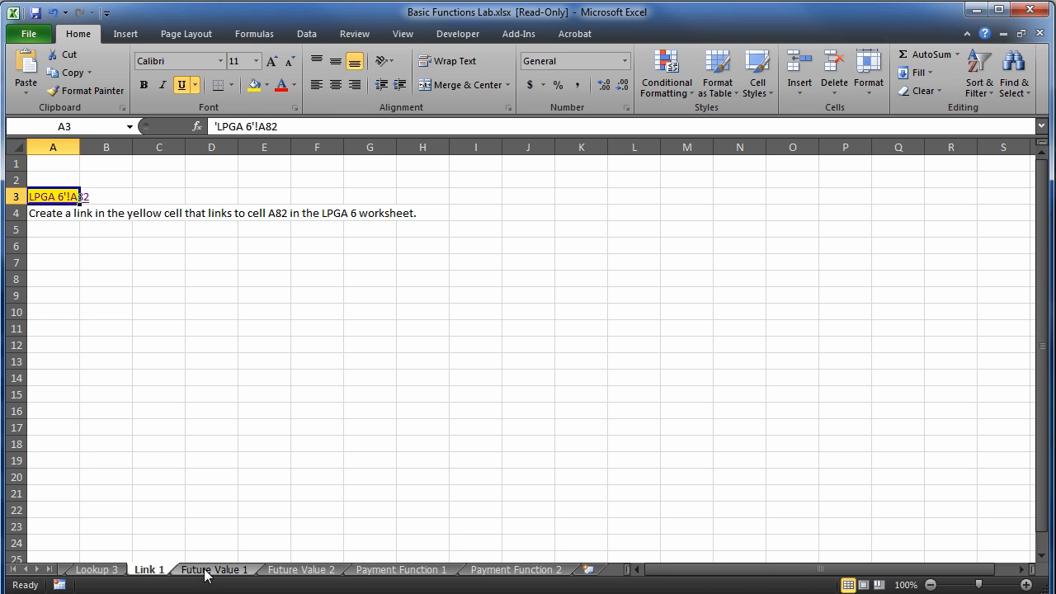
click(205, 570)
click(267, 397)
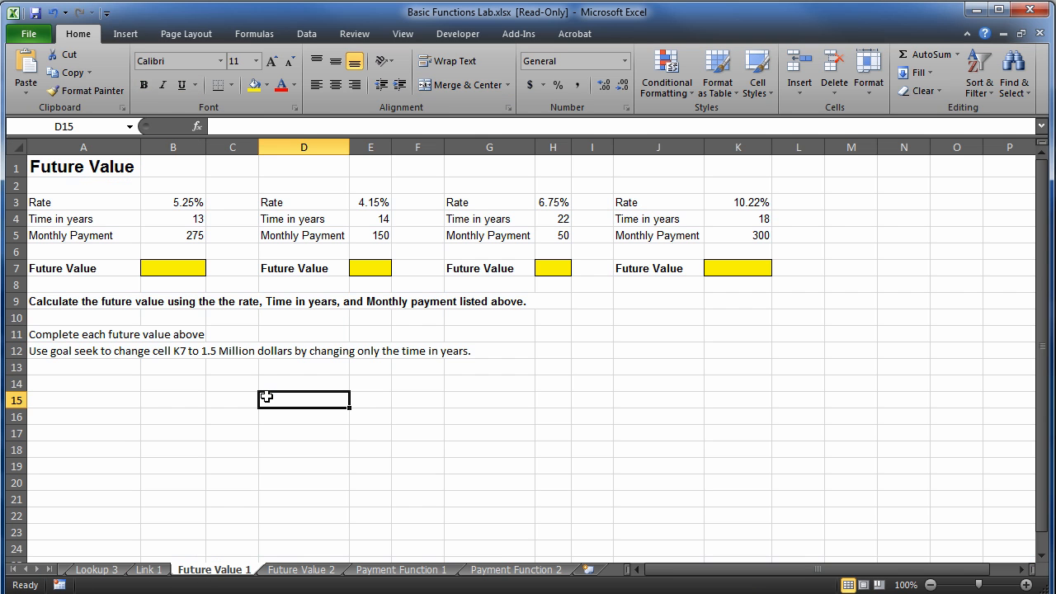
click(171, 276)
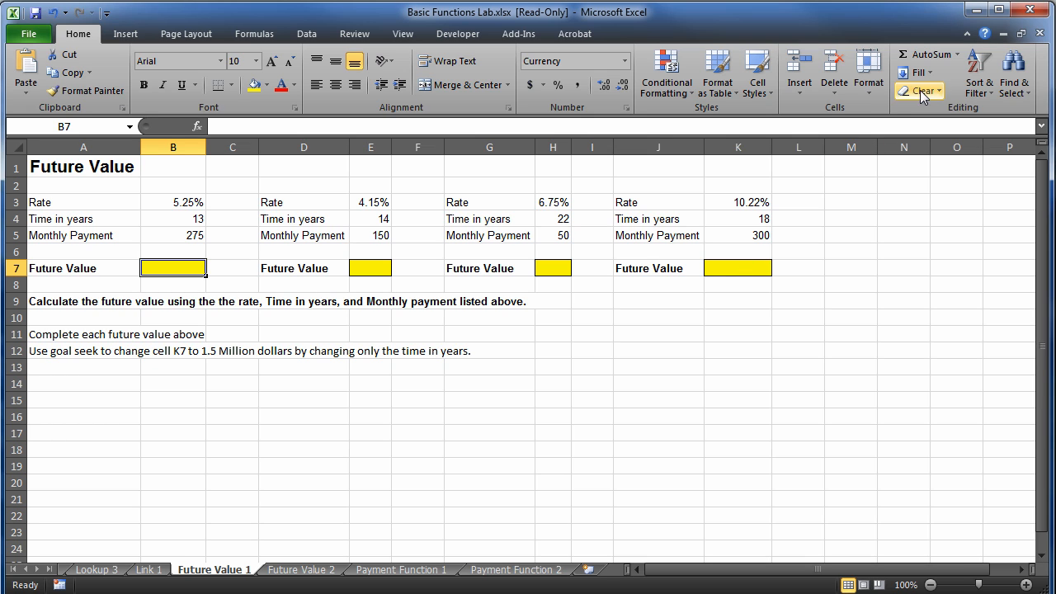
click(958, 55)
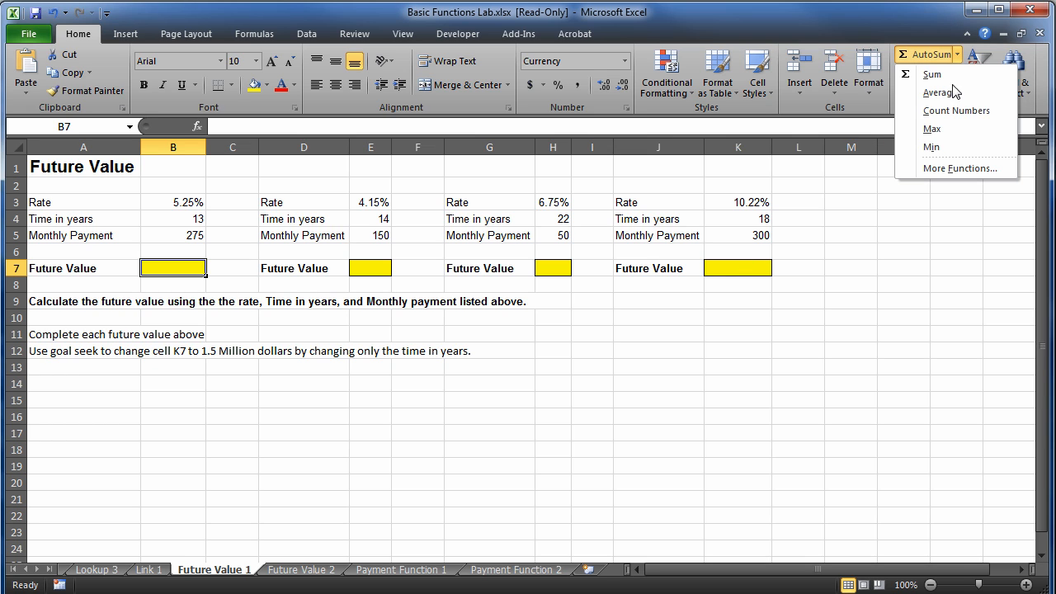
click(941, 168)
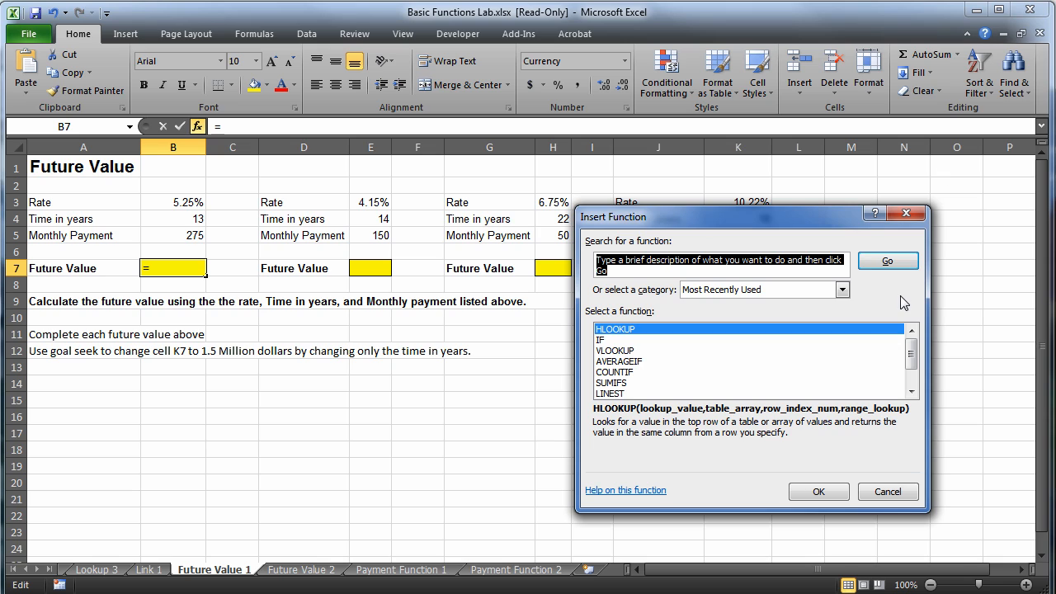
text(FV)
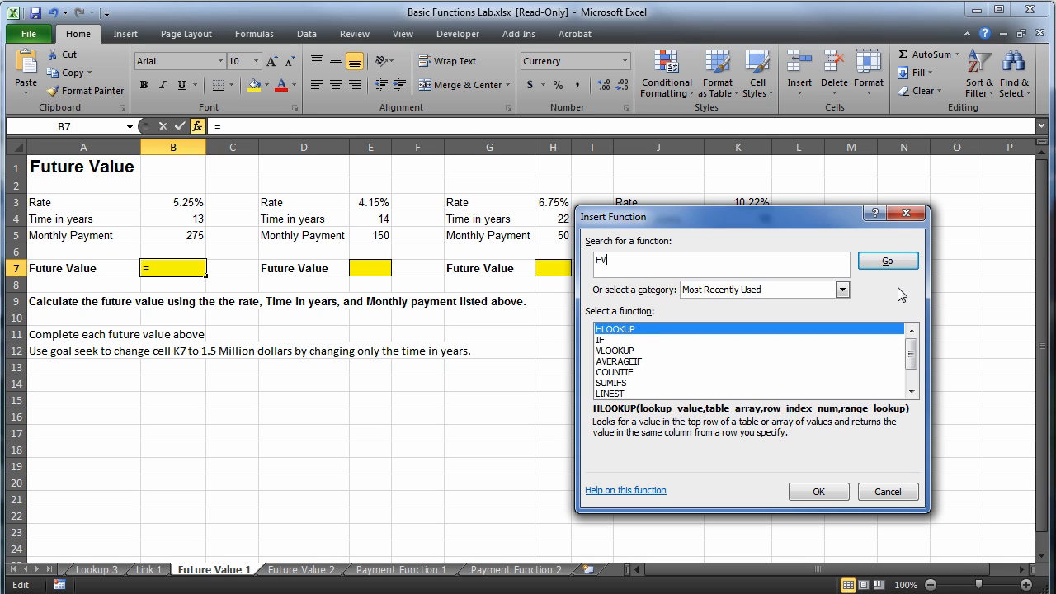
click(863, 266)
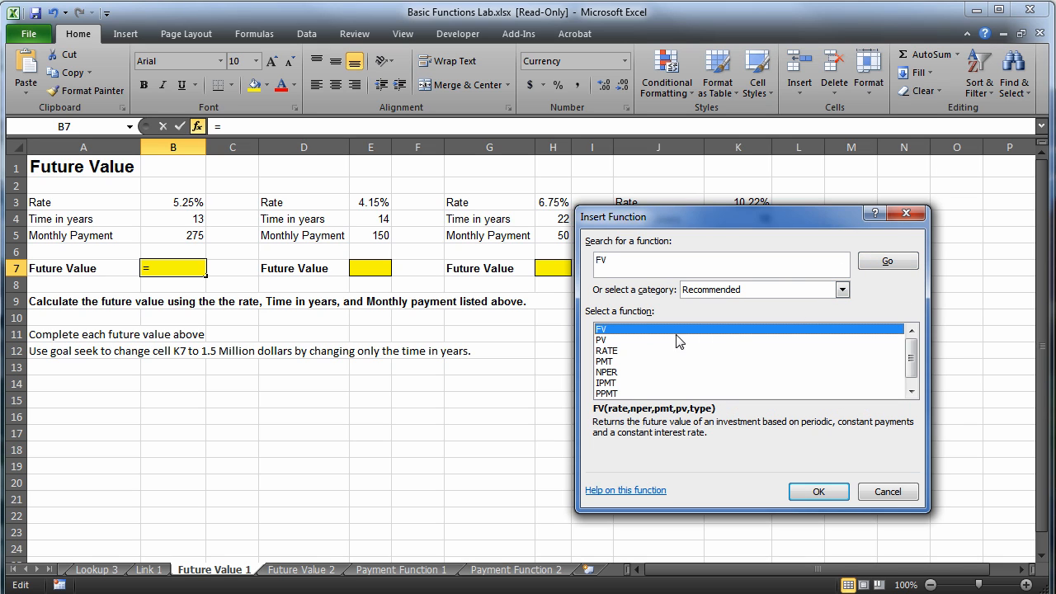
click(818, 492)
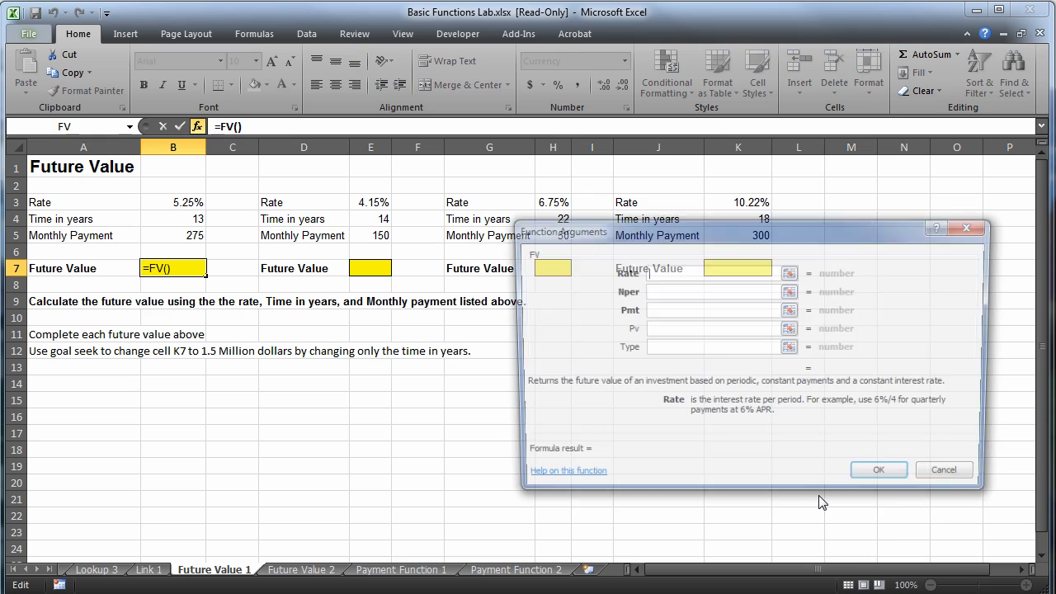
- Set the FV arguments for B7 to a monthly rate of B3/12 and a number of periods of B4*12
drag(703, 229, 704, 206)
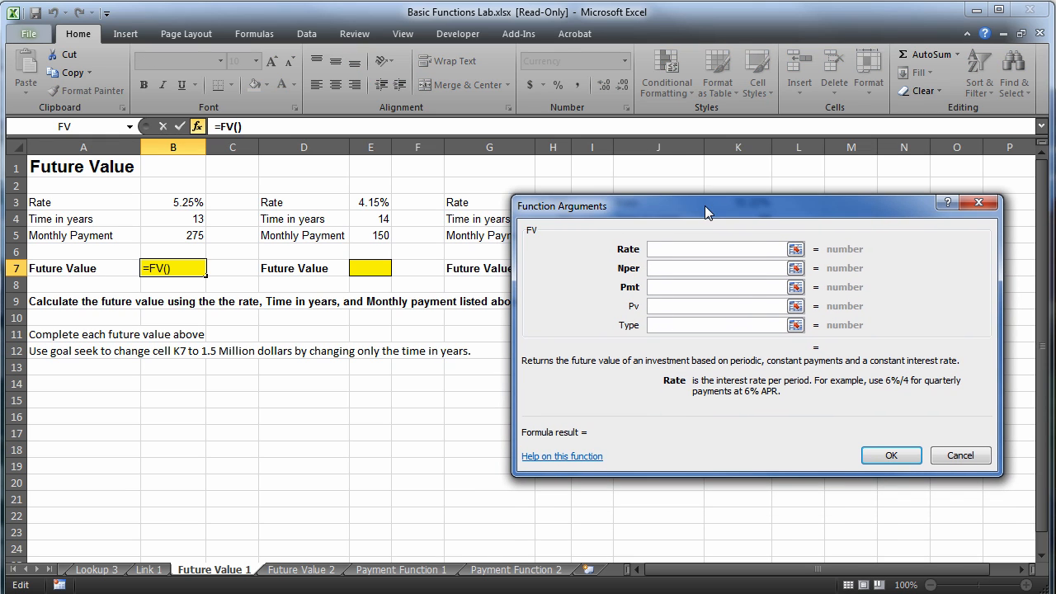
click(183, 204)
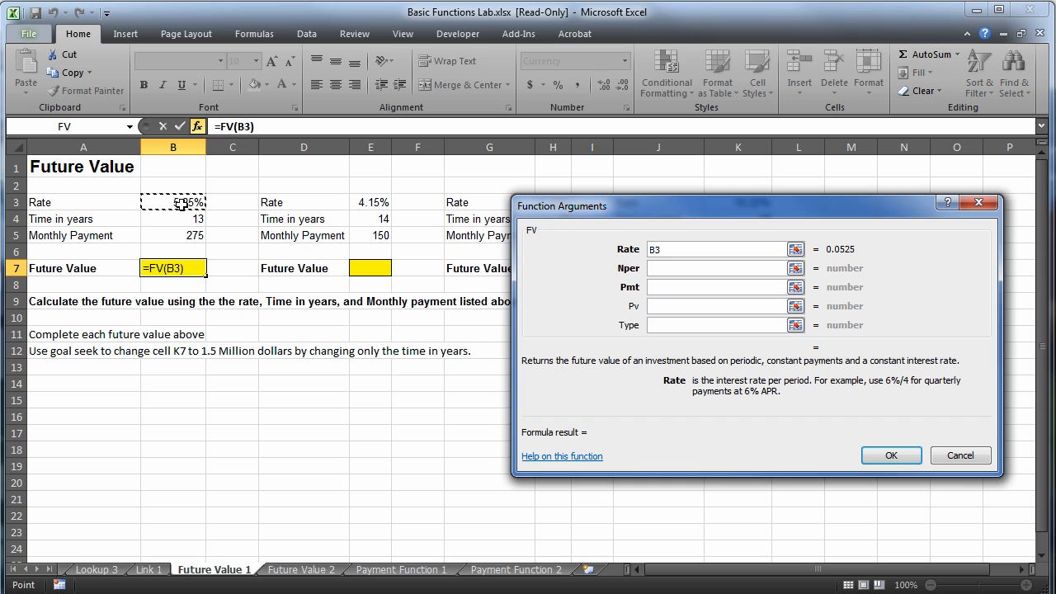
text(/12)
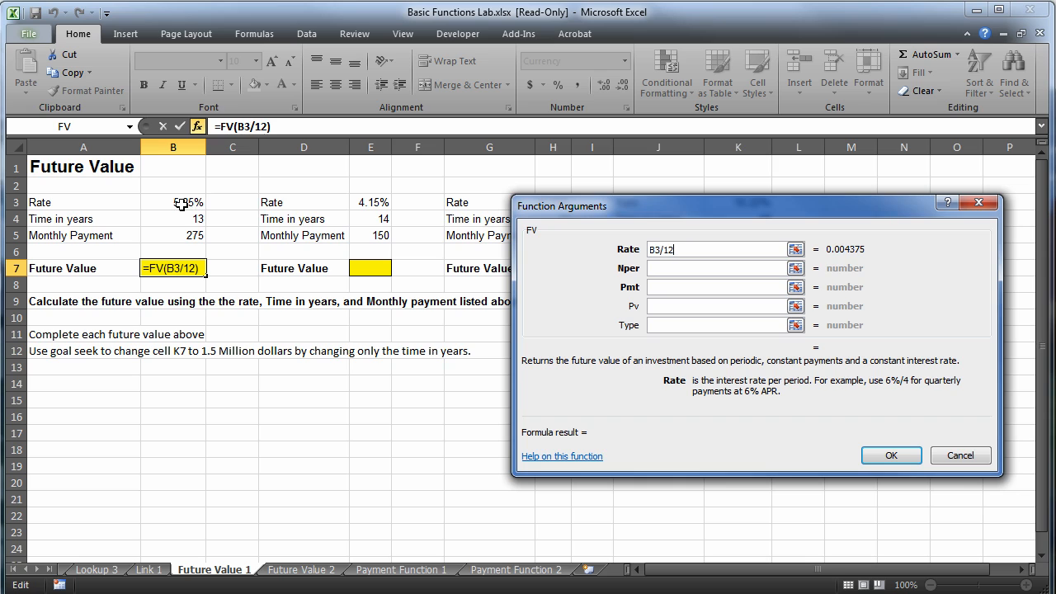
click(693, 268)
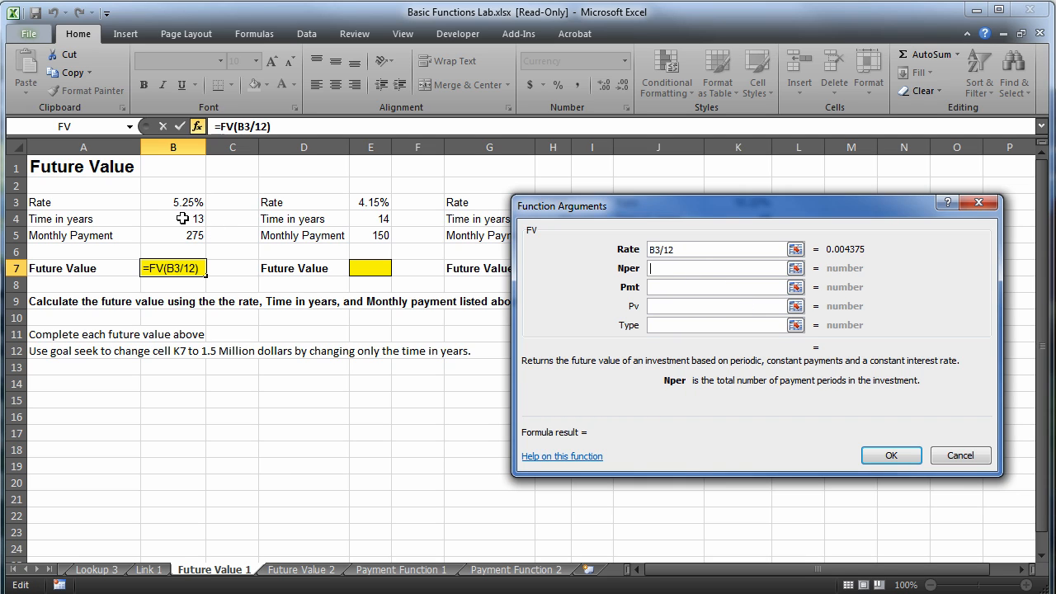
click(182, 219)
text(*12)
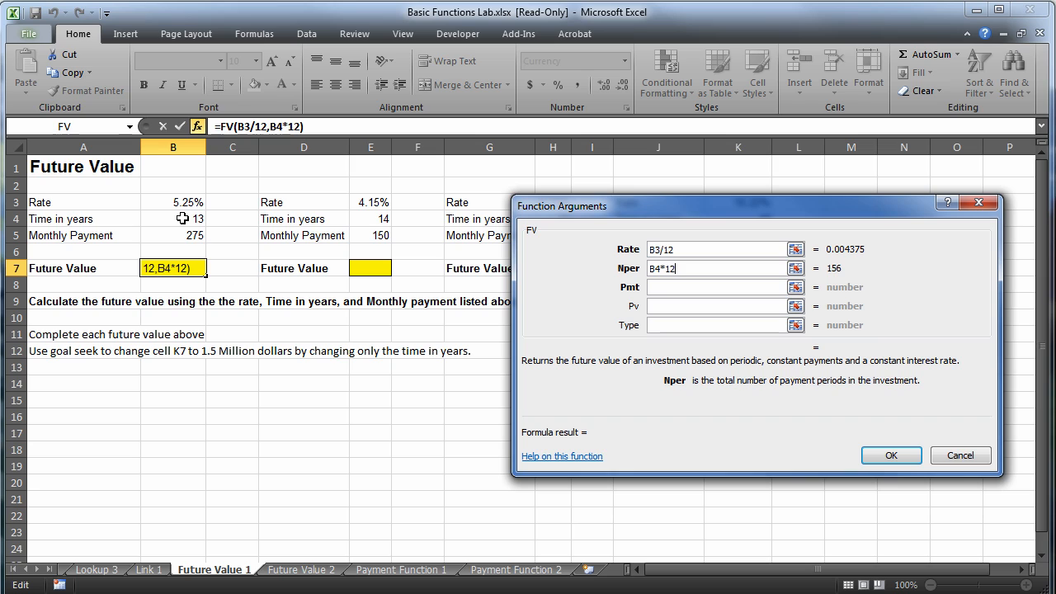
- Set the FV payment argument to -B5, leave the present value empty, and finish the formula in B7
click(673, 286)
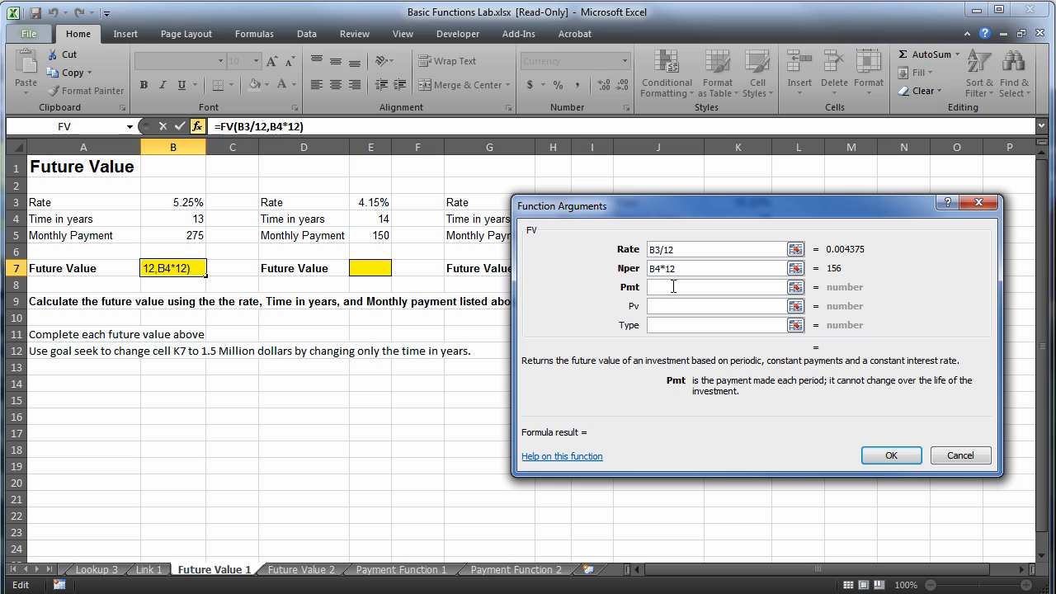
text(-)
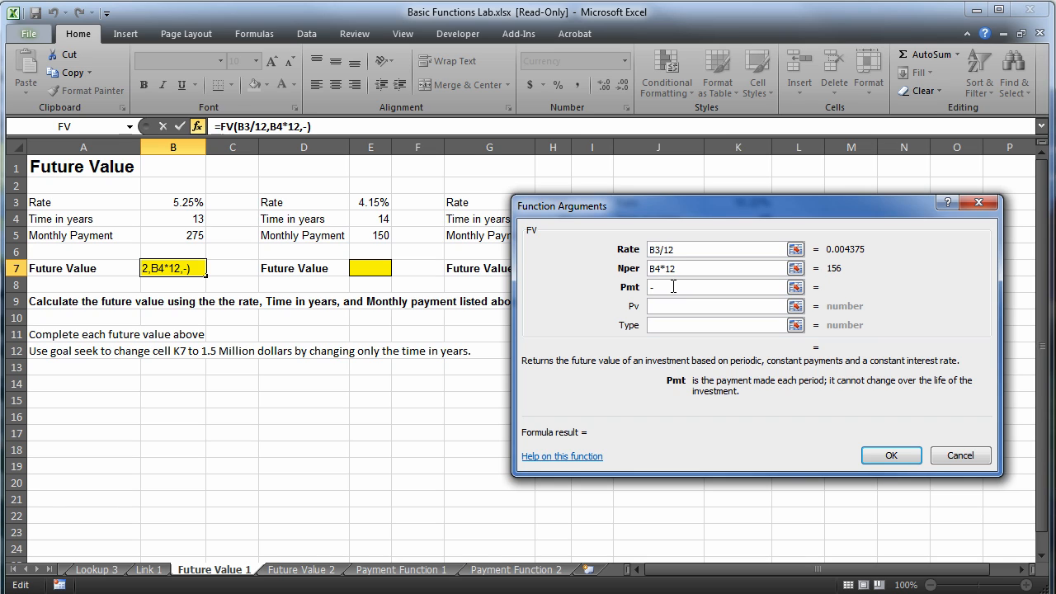
click(187, 234)
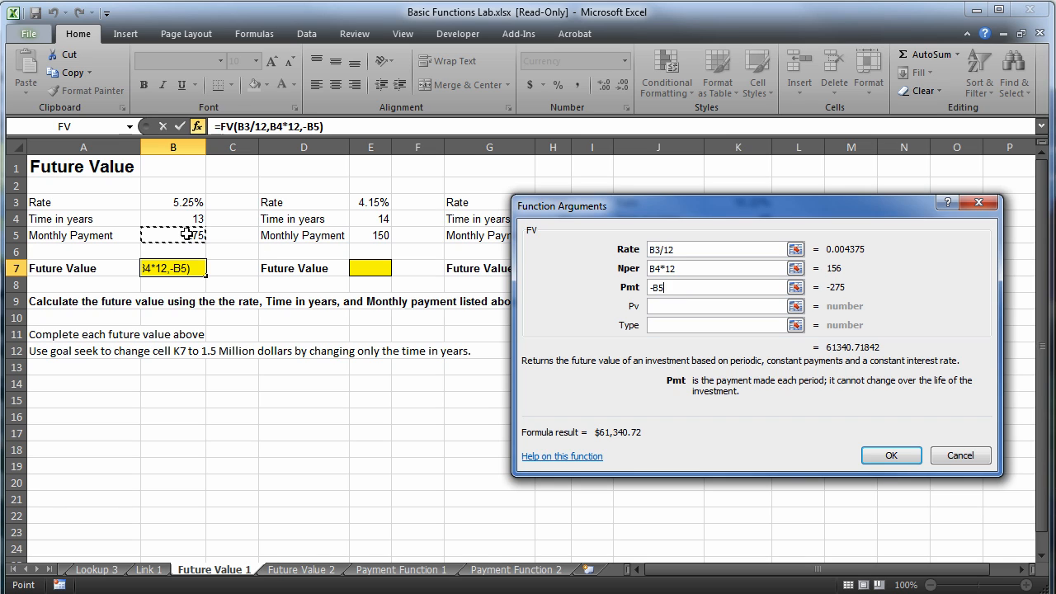
click(719, 310)
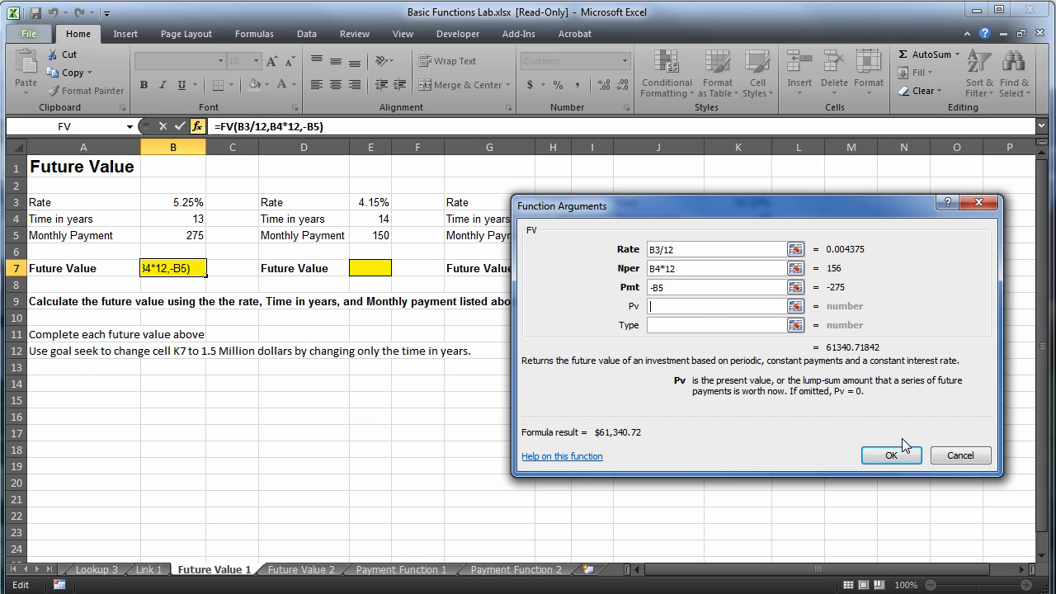
click(891, 456)
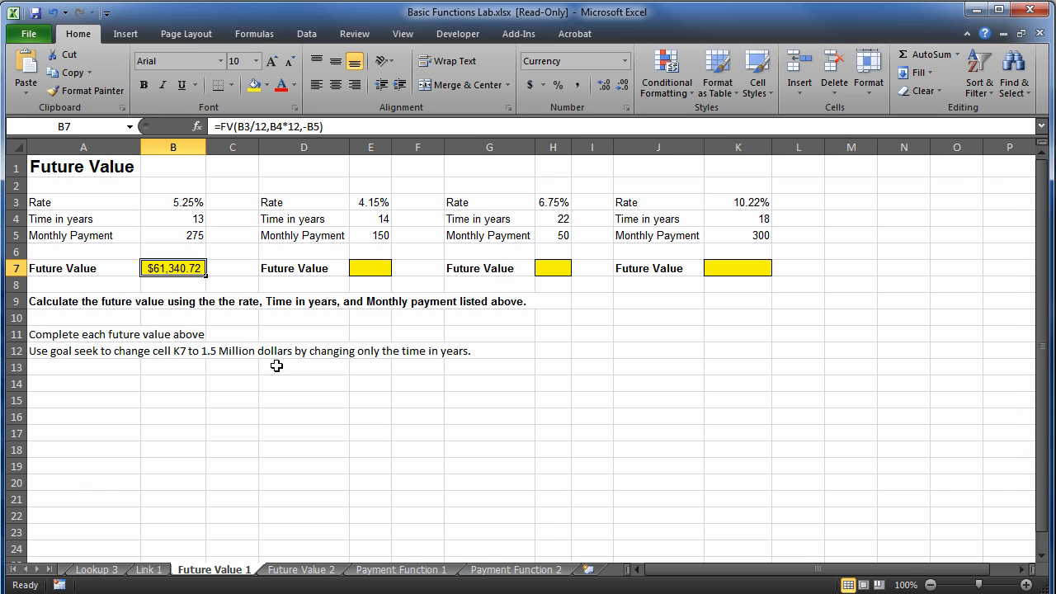
- Copy the future value formula from B7 into E7 and autofit the width of column E
right_click(183, 268)
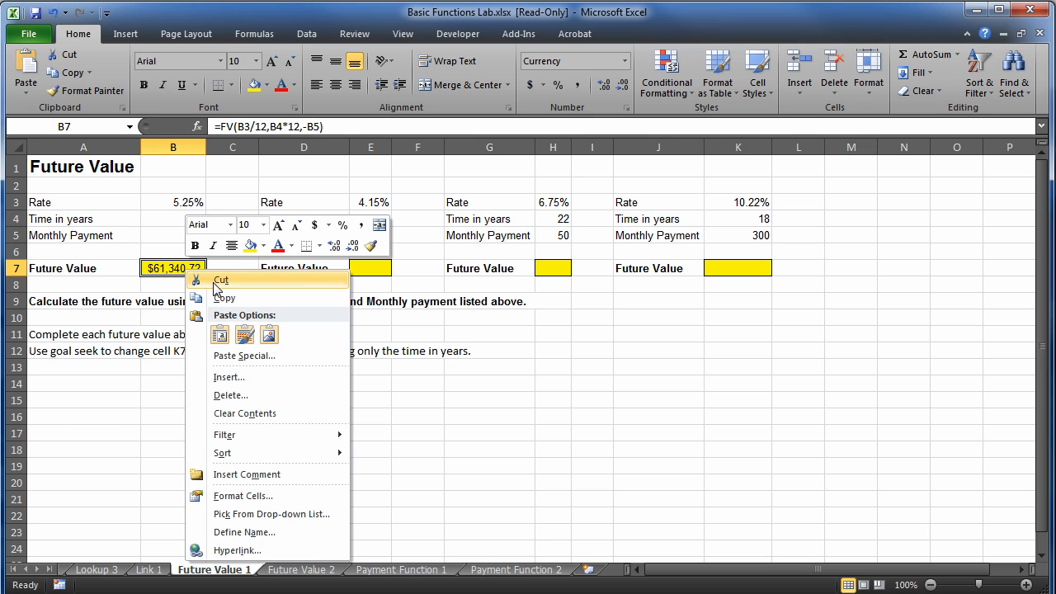
click(225, 298)
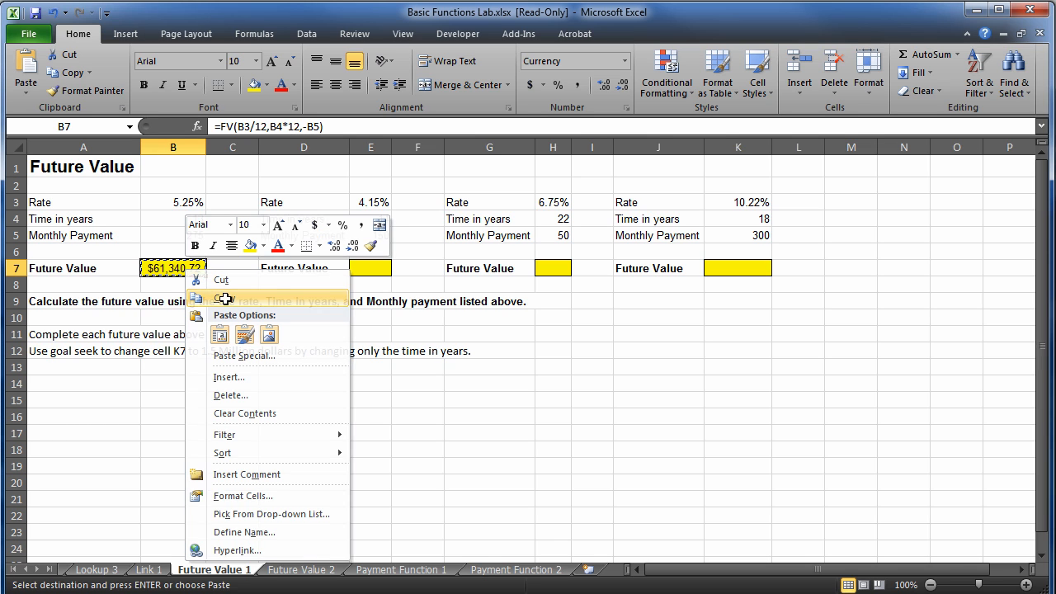
click(368, 268)
right_click(372, 269)
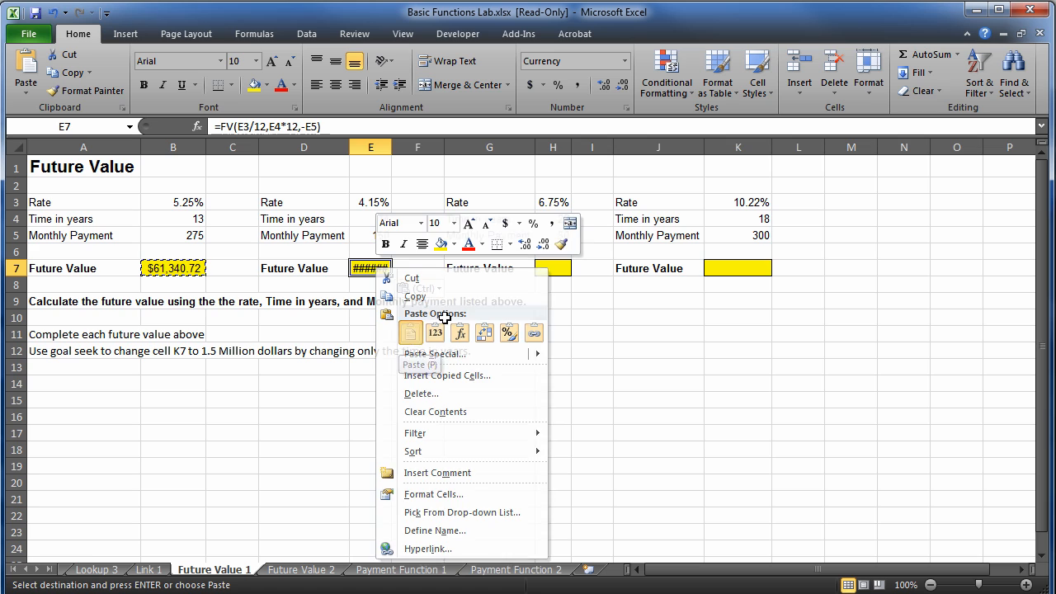
click(410, 332)
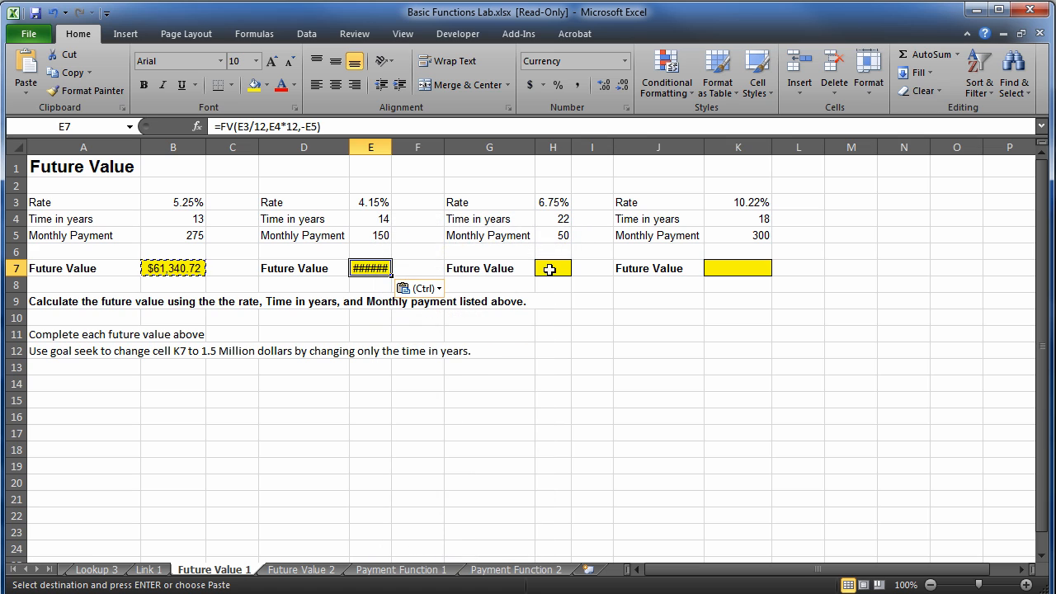
double_click(392, 146)
- Paste the copied future value formula into H7 and autofit the width of column H
click(565, 267)
right_click(565, 268)
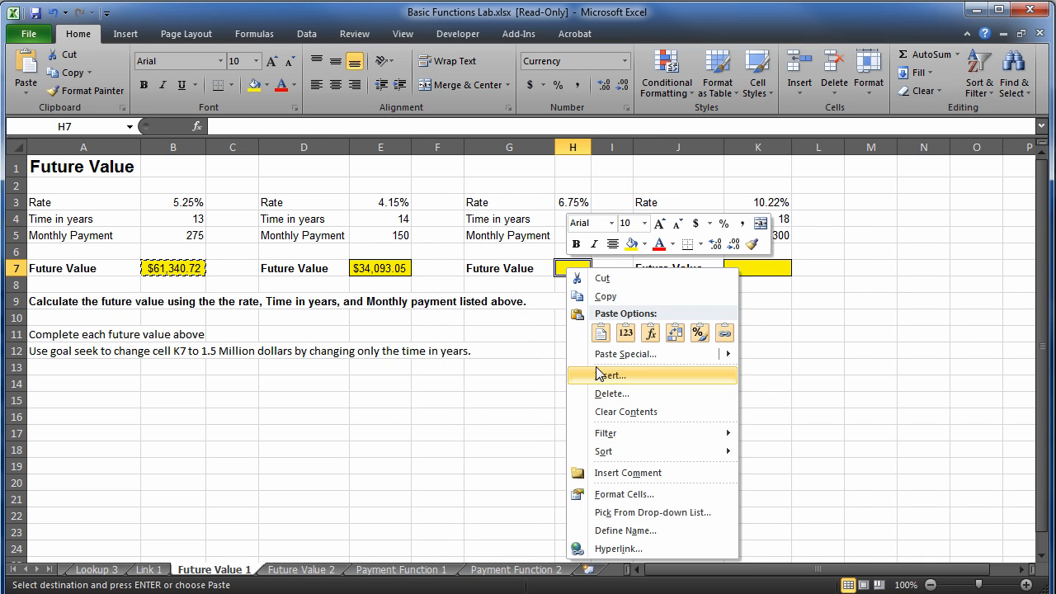
click(600, 333)
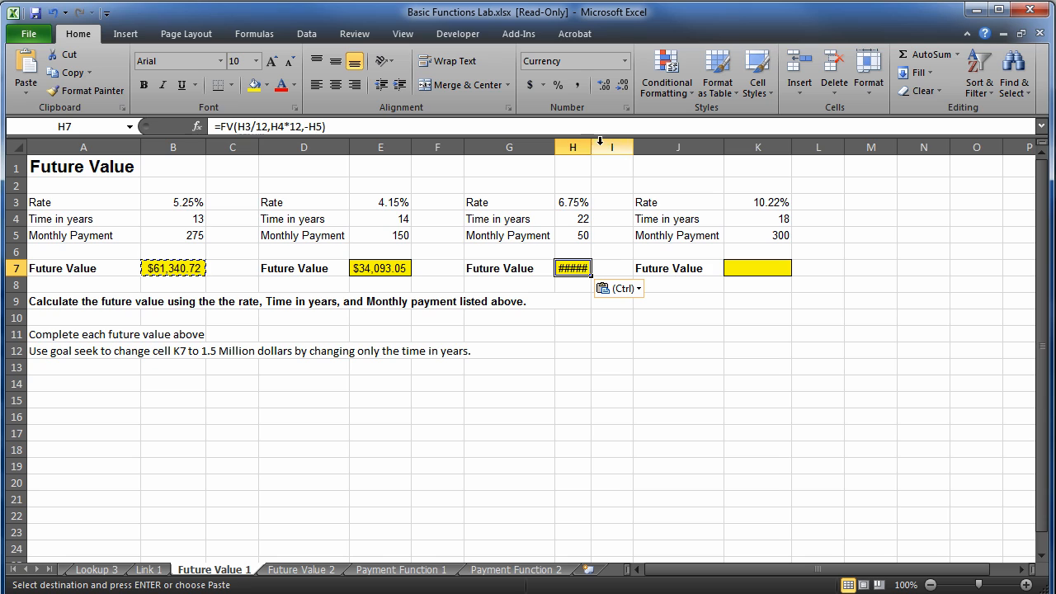
double_click(590, 146)
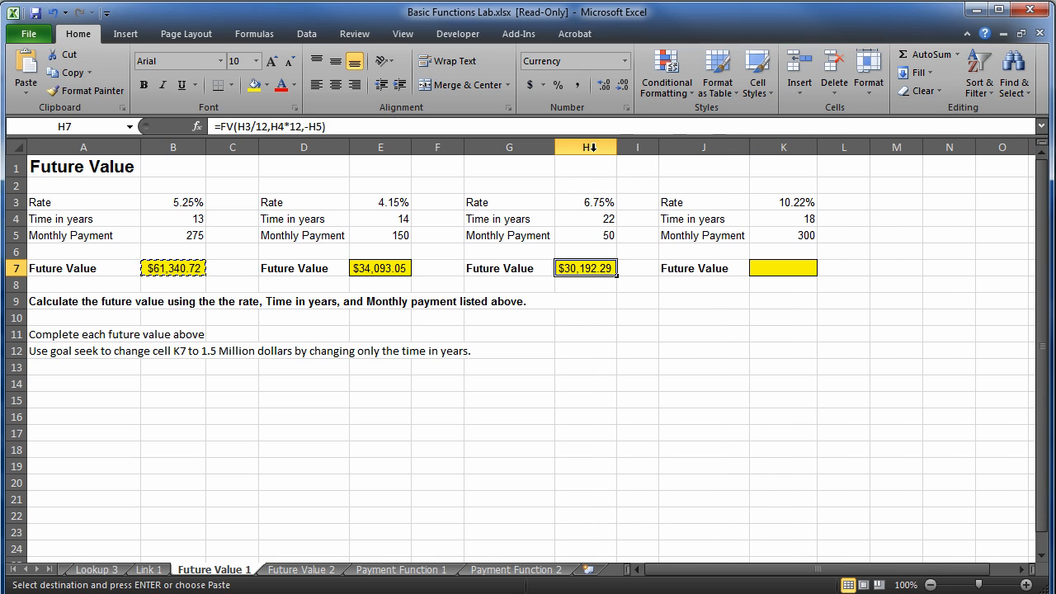
- Paste the copied future value formula into the last Future Value cell, K7
right_click(765, 272)
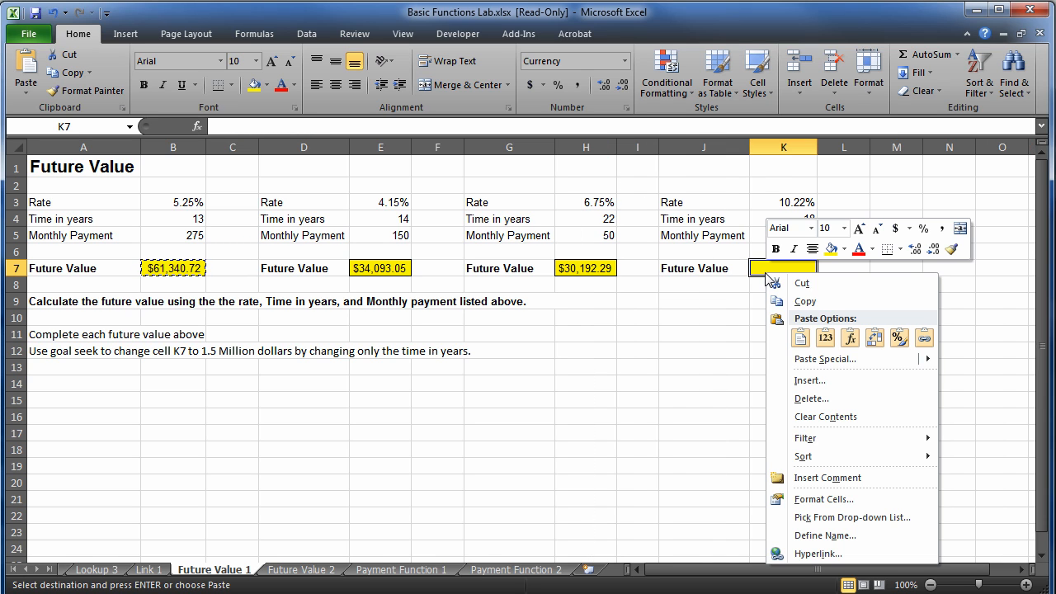
click(799, 337)
click(894, 233)
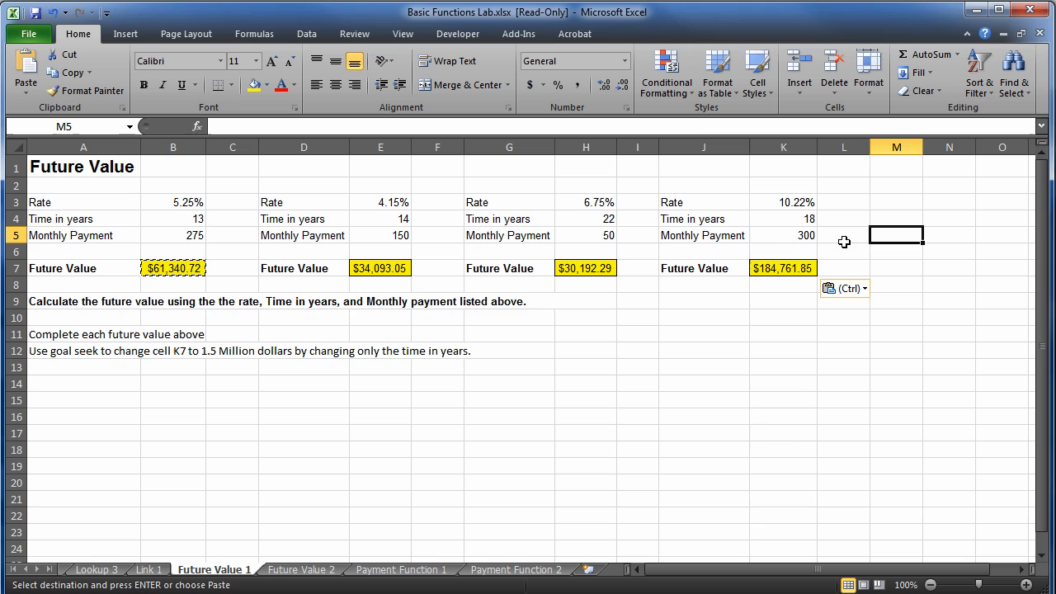
- Use Goal Seek to bring K7 to 1500000 by changing the time in years in K4, and autofit column K
click(784, 269)
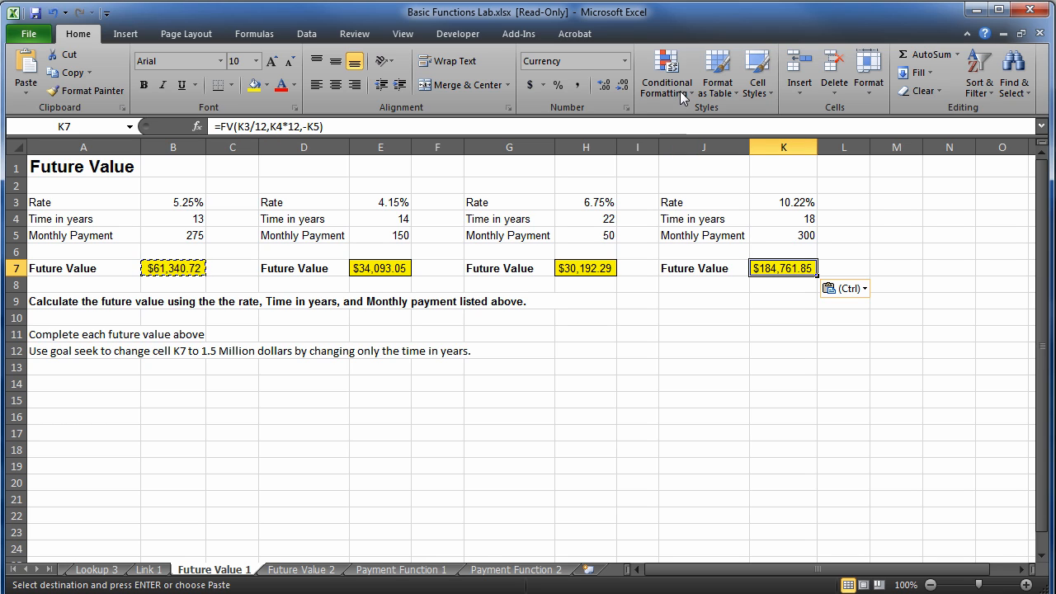
click(306, 34)
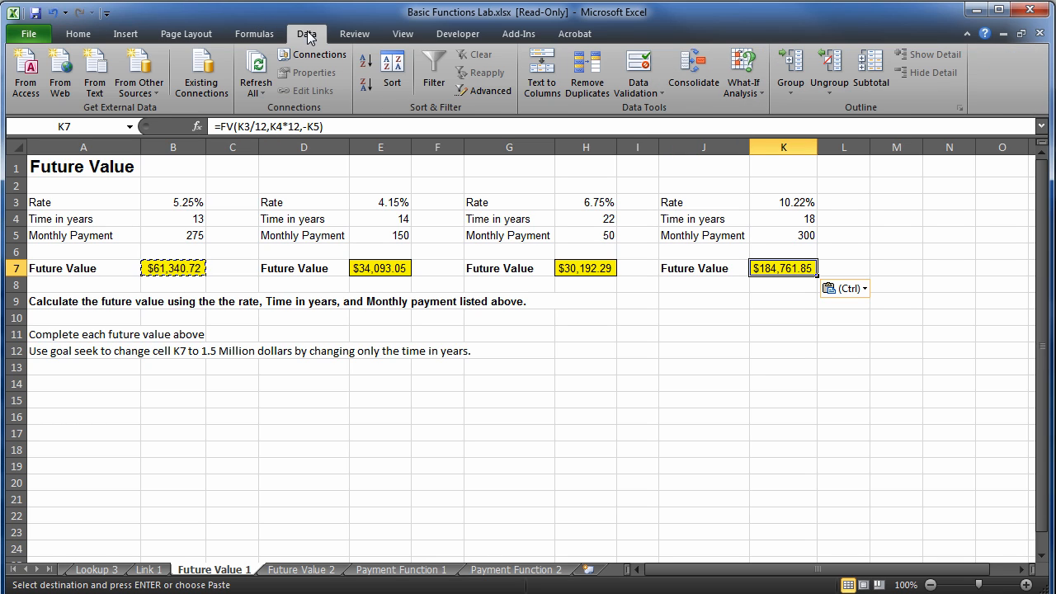
click(743, 87)
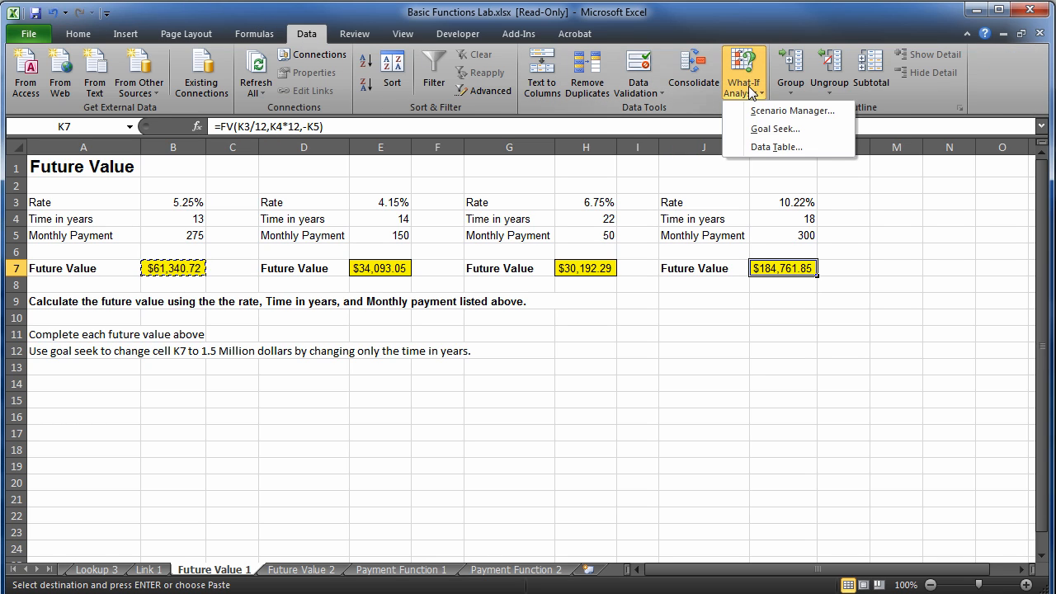
click(759, 129)
drag(716, 286, 654, 360)
click(714, 405)
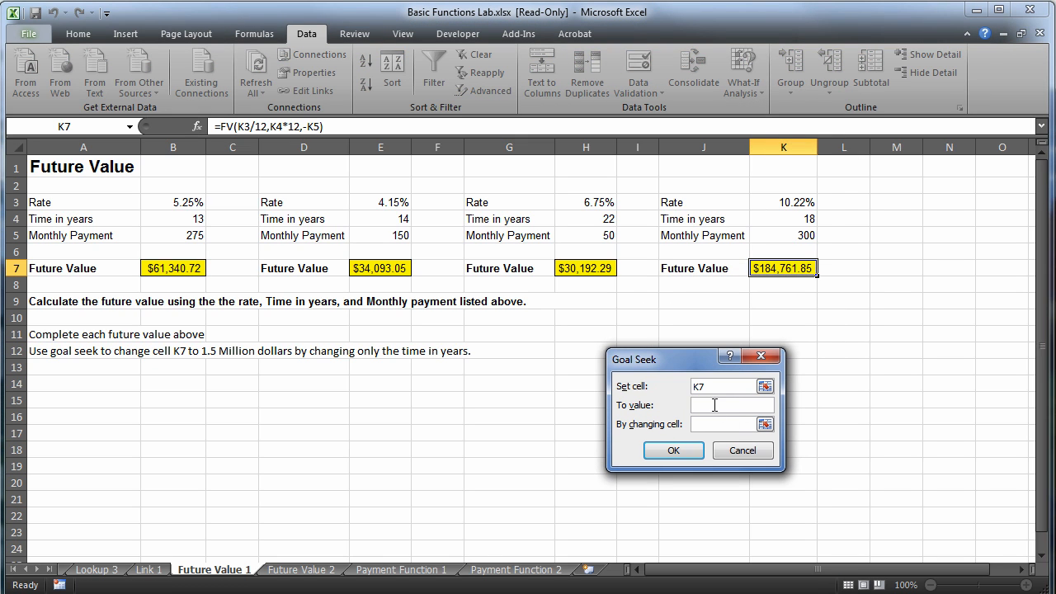
text(1500000)
click(718, 427)
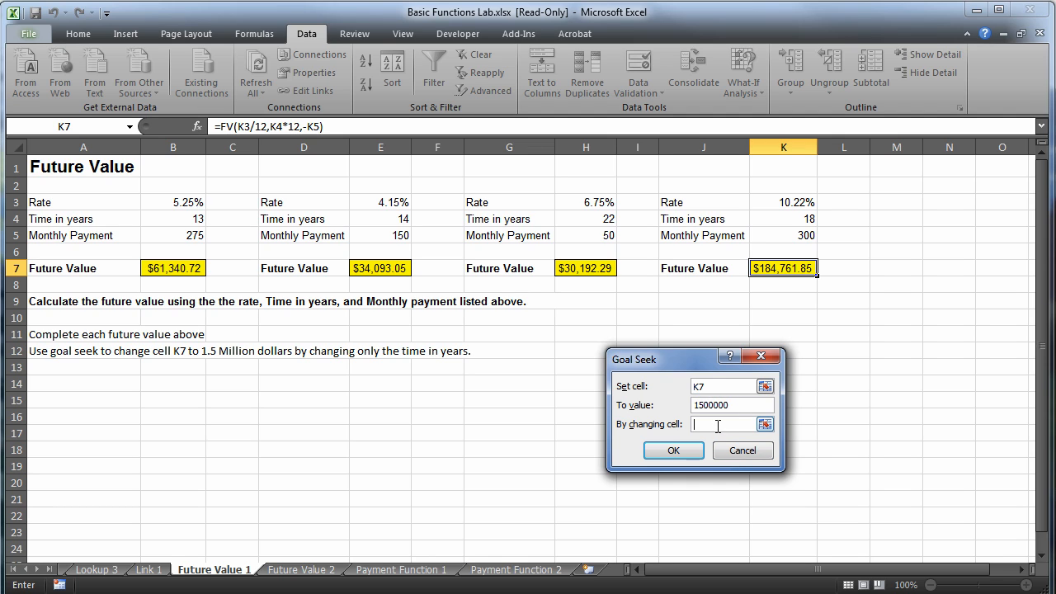
click(799, 221)
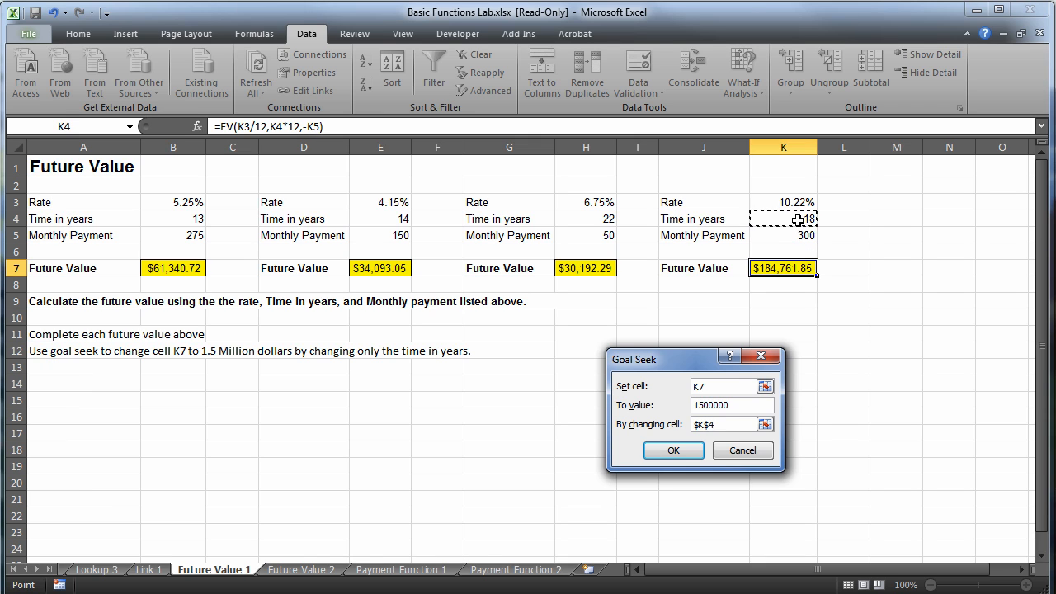
click(693, 454)
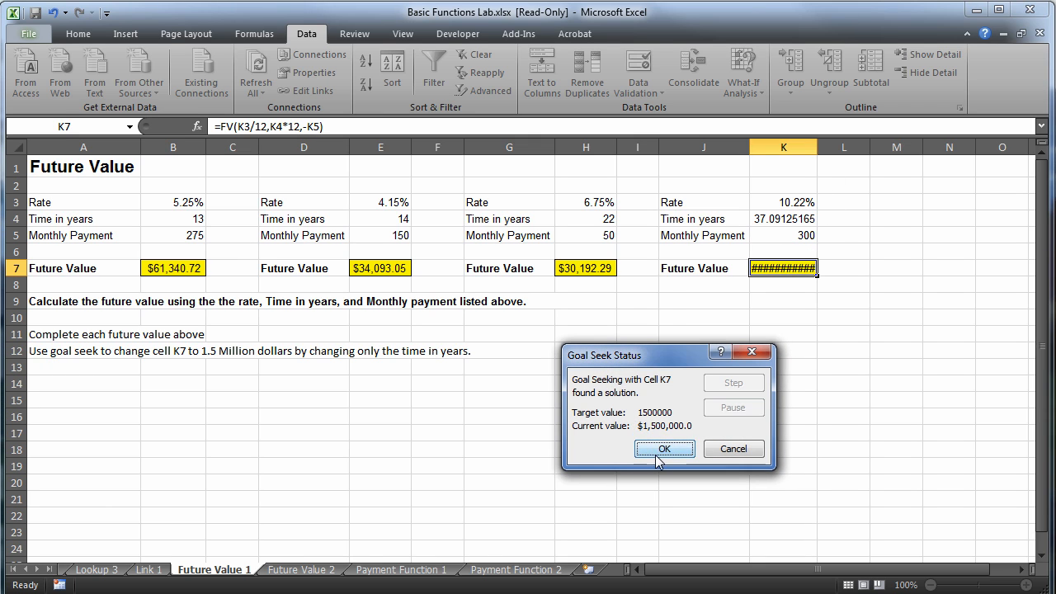
key(Return)
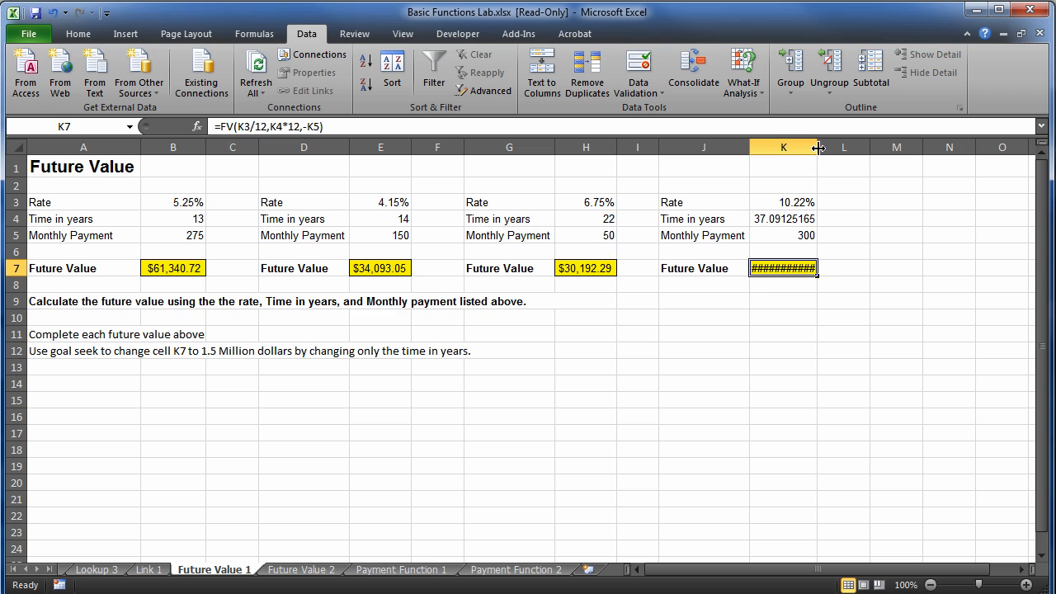
double_click(818, 147)
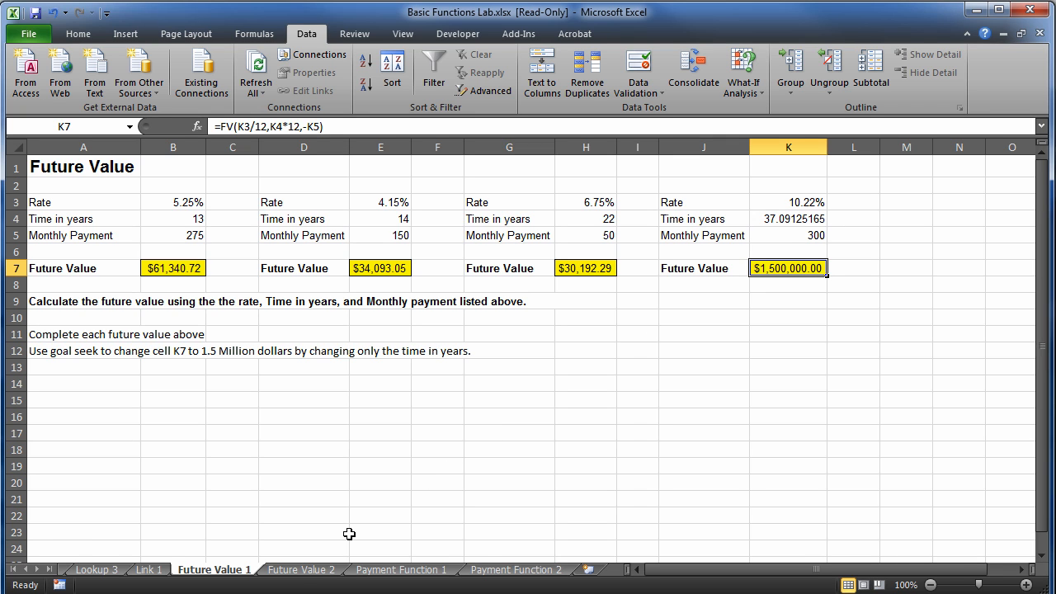
- On the Future Value 2 sheet, clear the whole-sheet selection and examine the payment period labels in row 5
click(302, 569)
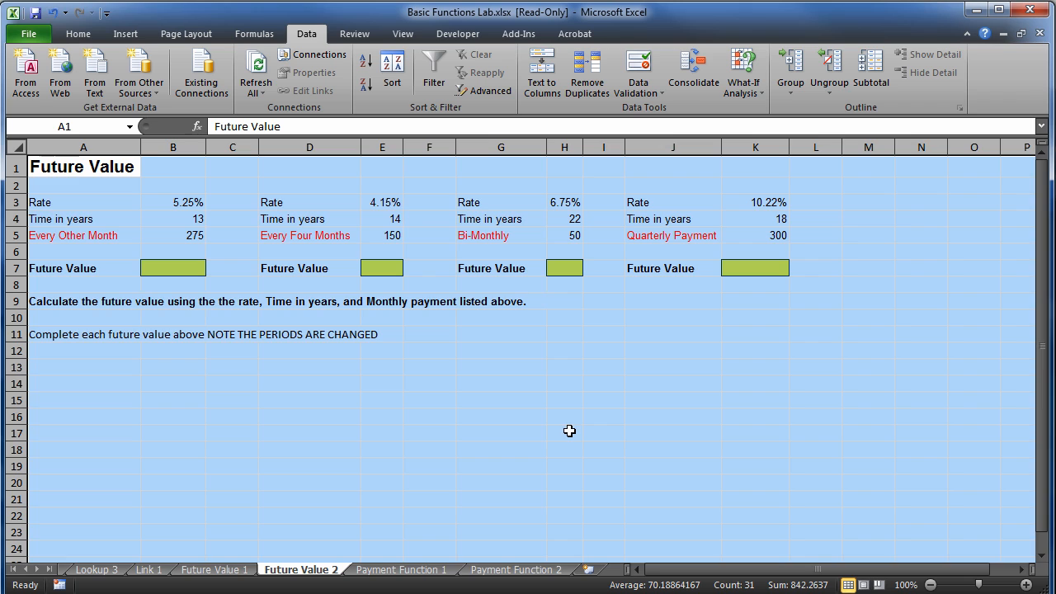
click(450, 417)
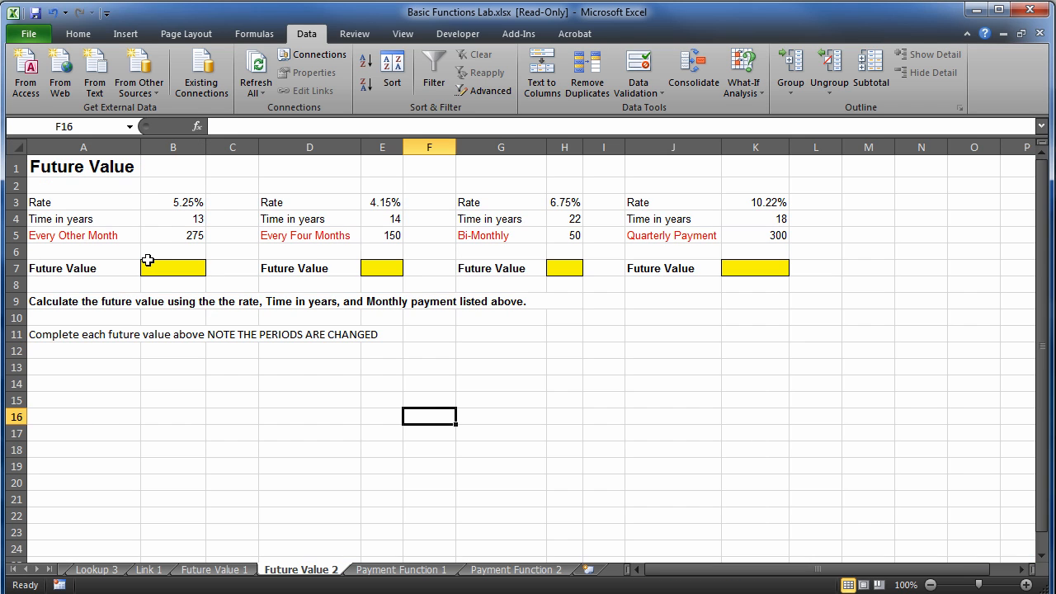
click(62, 239)
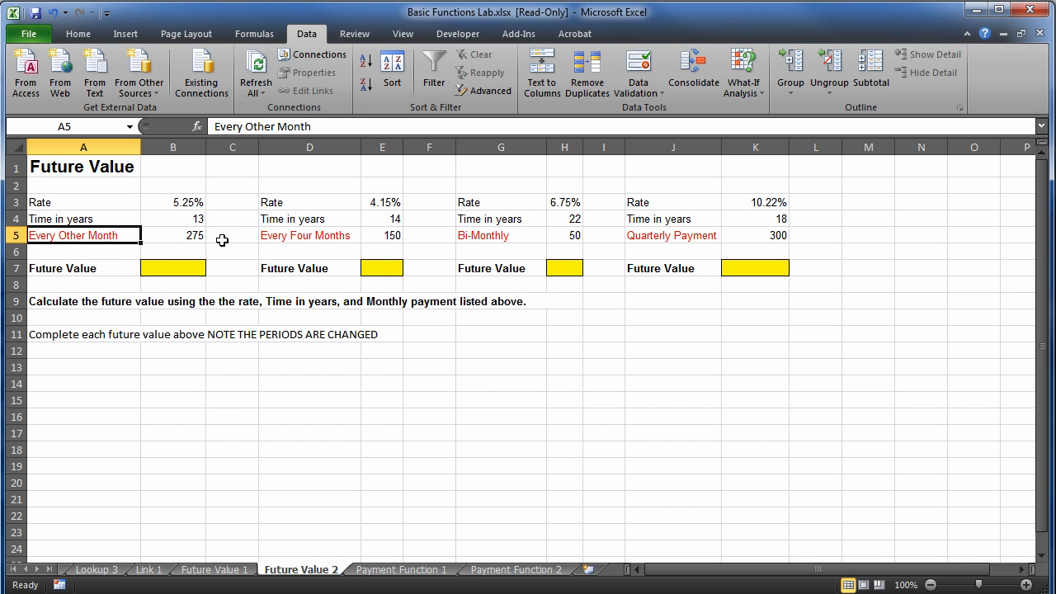
click(348, 236)
click(527, 239)
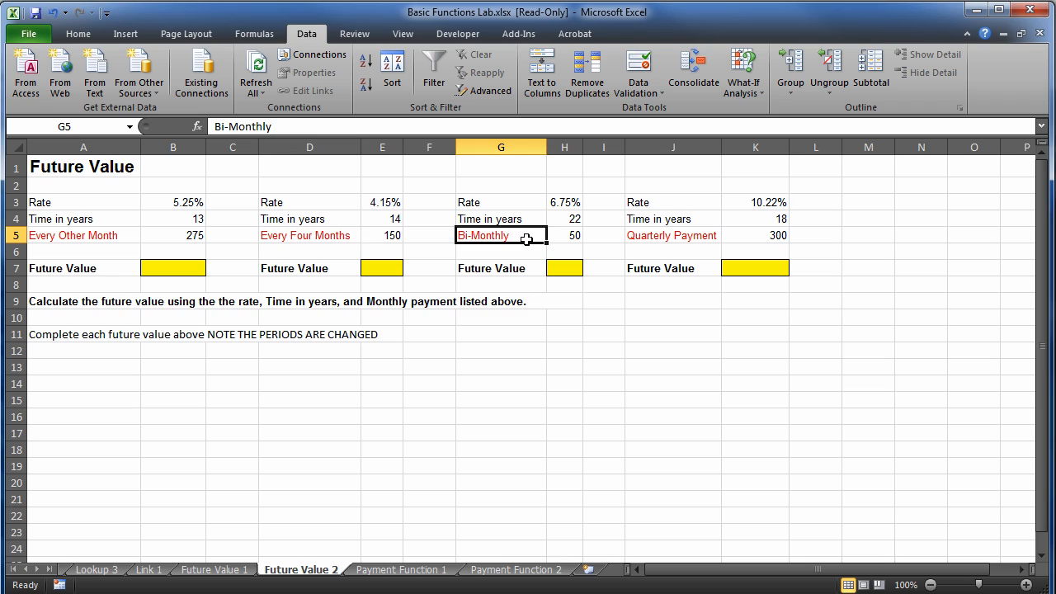
click(673, 233)
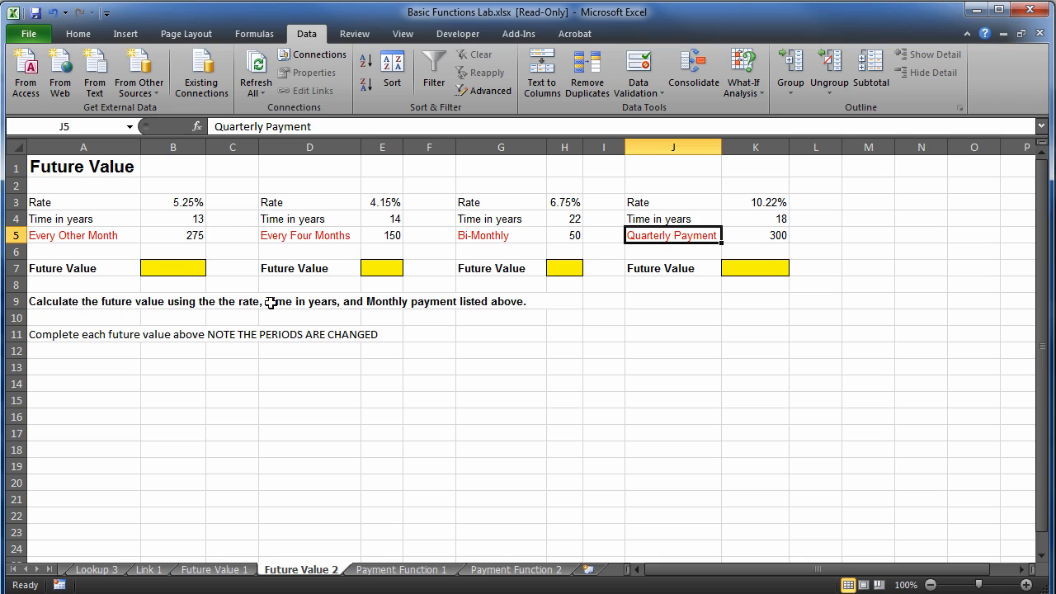
- Start an FV function in B7 for the every-other-month payment and set its rate argument to B3/6
click(165, 267)
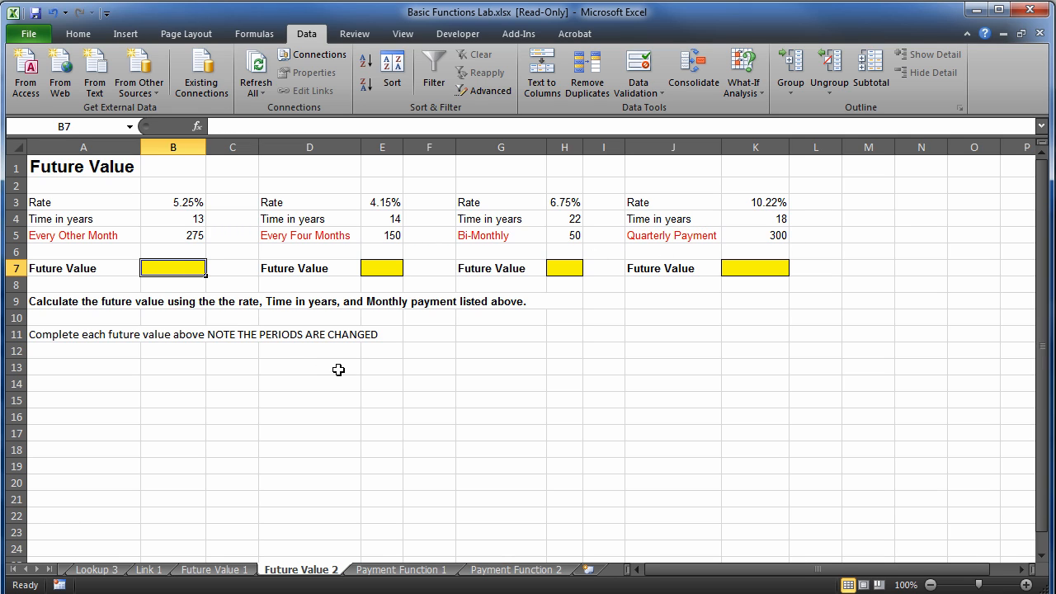
click(74, 34)
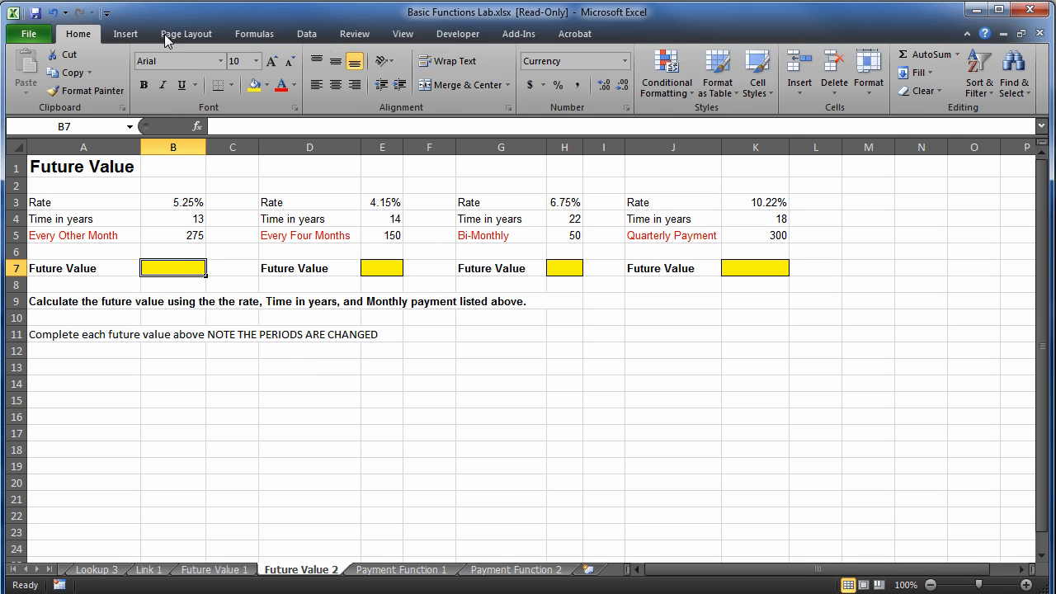
click(958, 56)
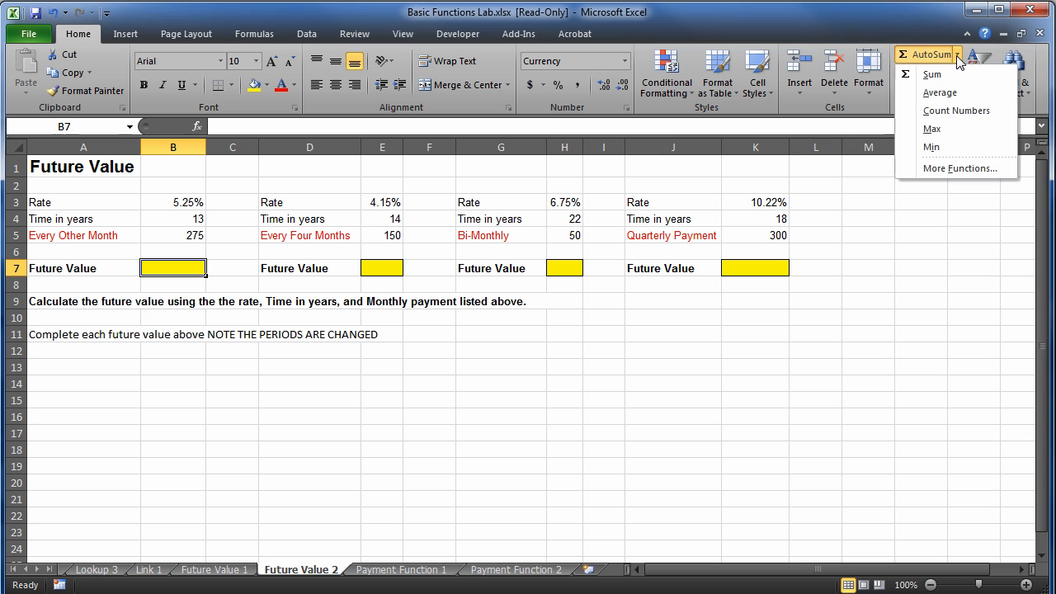
click(945, 169)
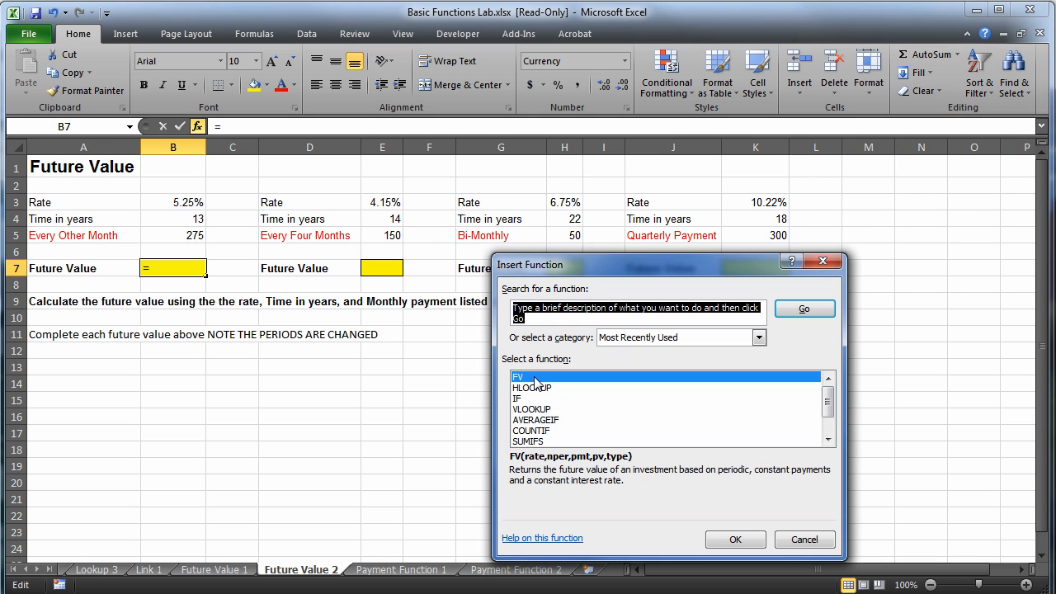
click(719, 541)
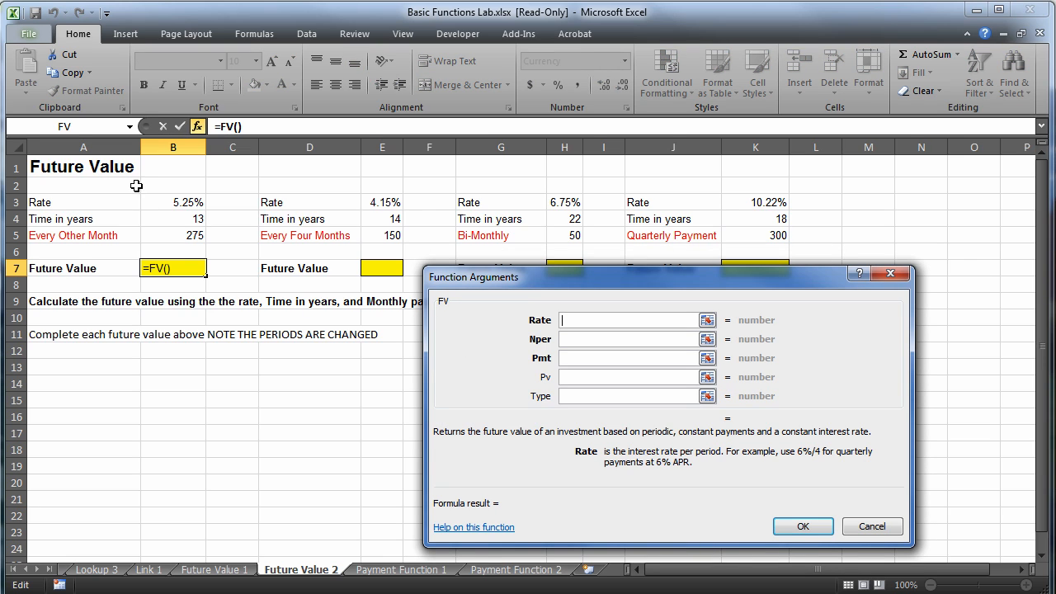
click(163, 203)
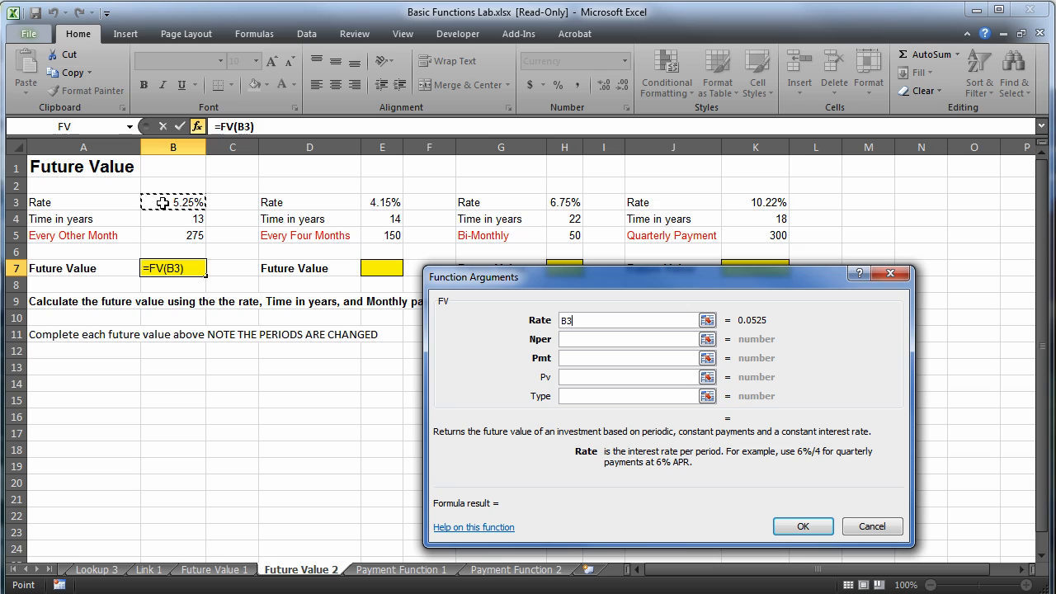
text(/6)
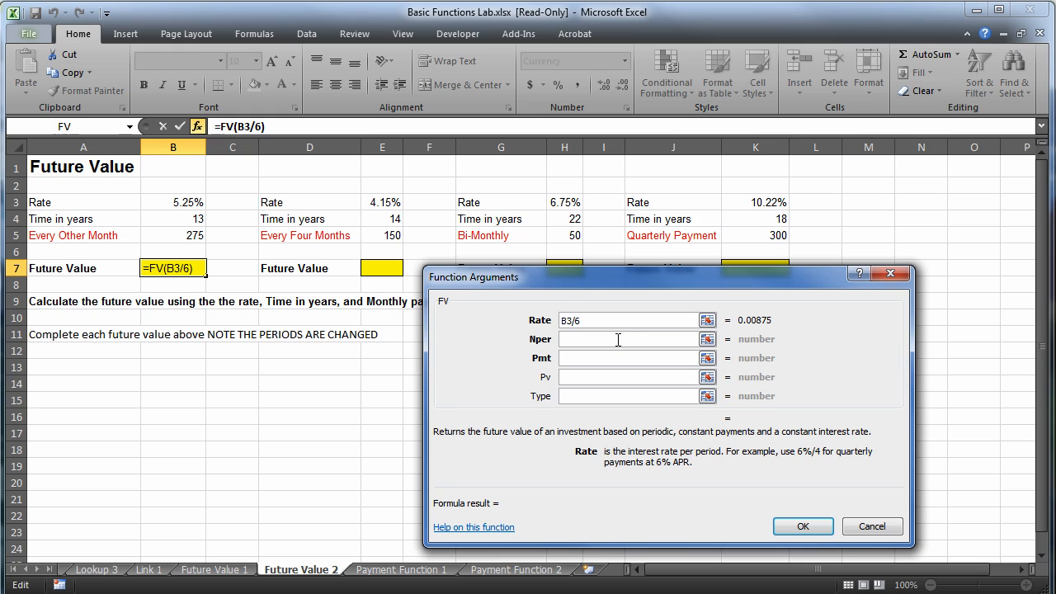
- Complete the B7 FV function with B4*6 as the number of periods and -B5 as the payment
click(618, 339)
click(184, 222)
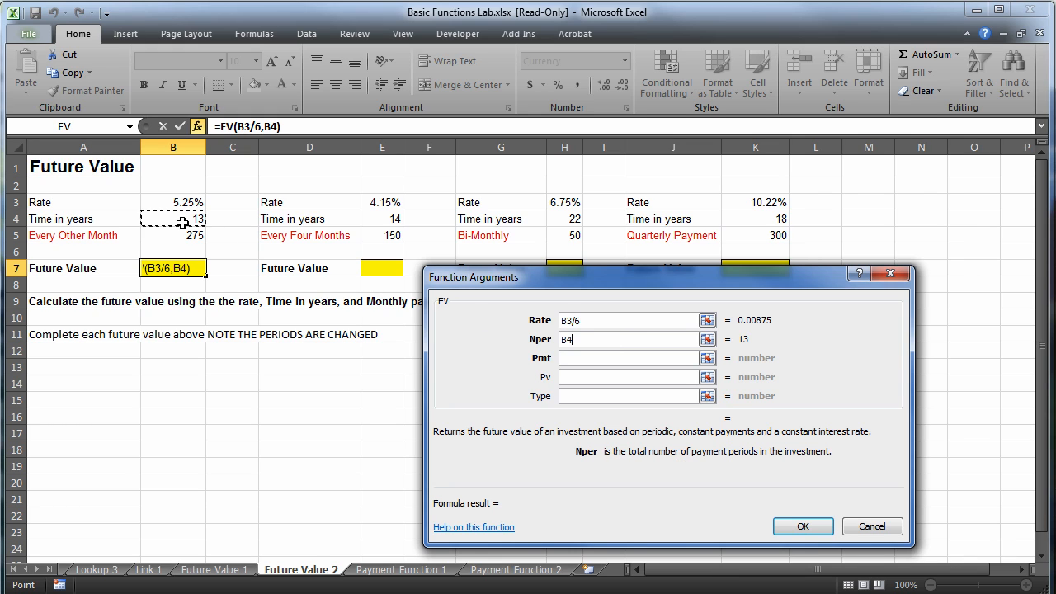
text(*6)
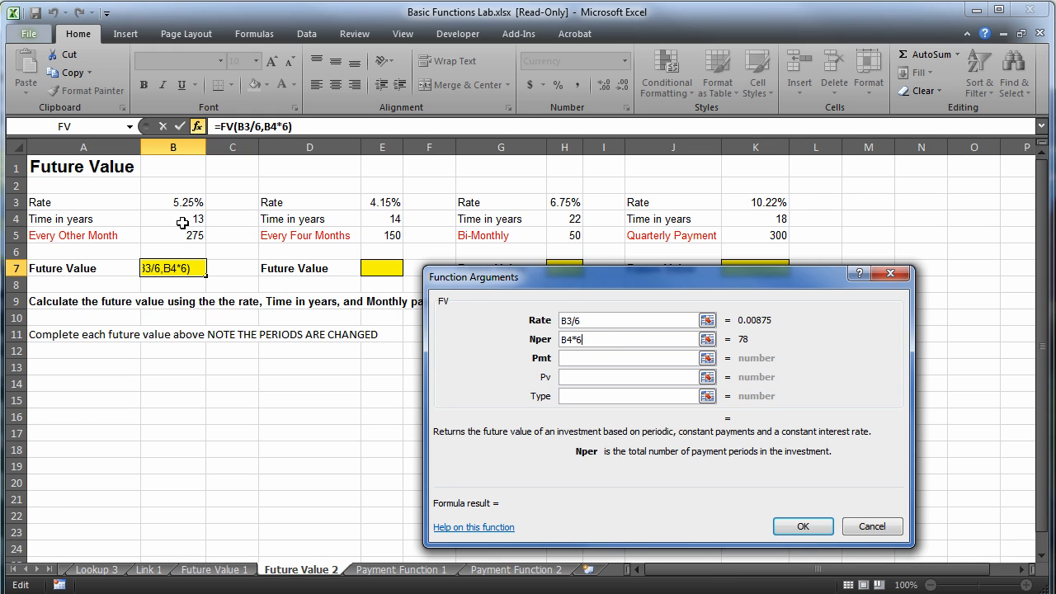
click(573, 360)
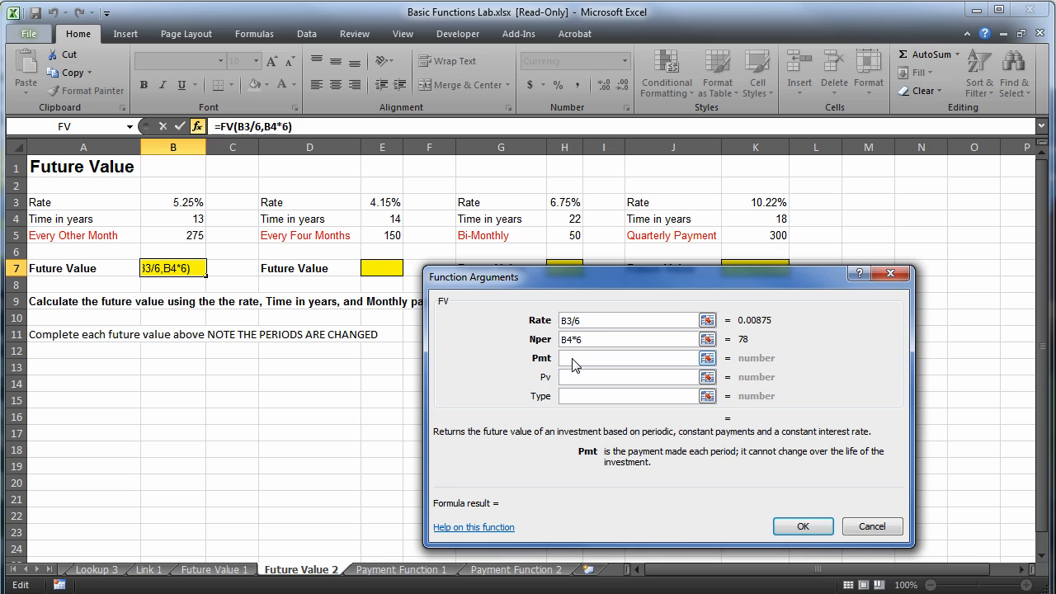
text(-)
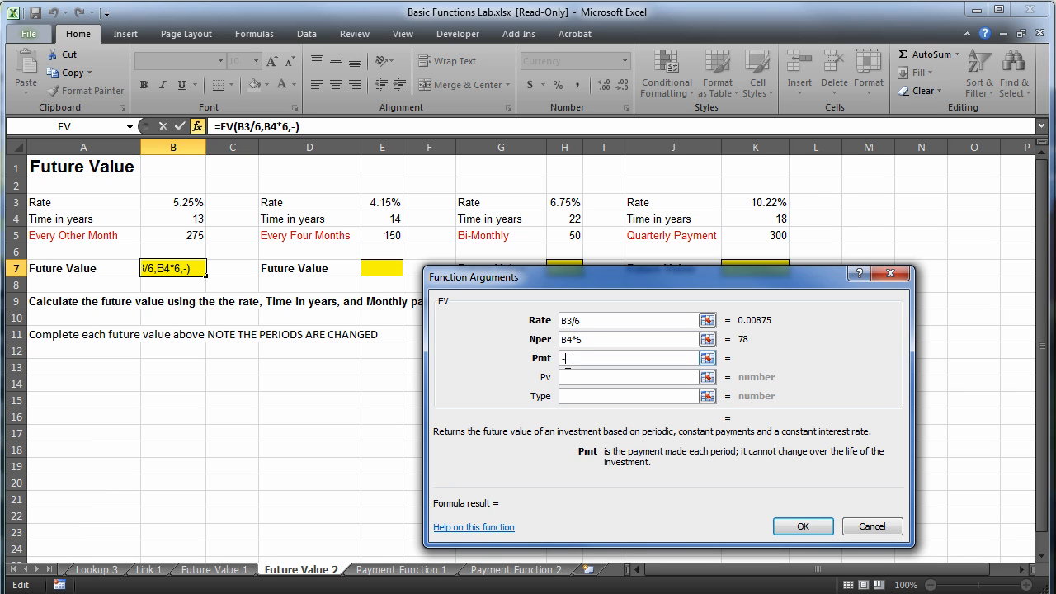
click(186, 235)
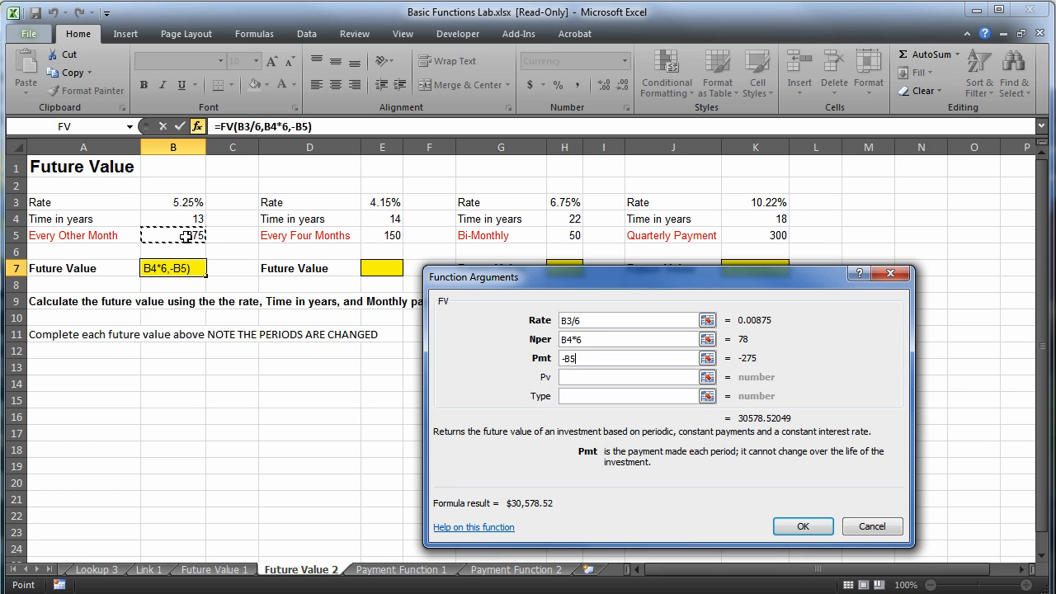
click(824, 527)
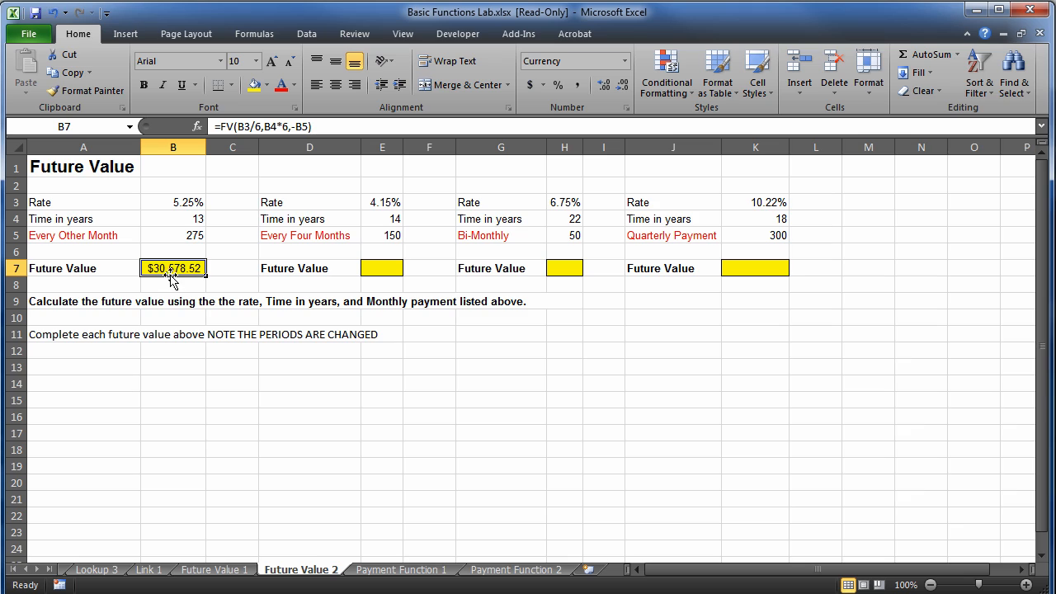
- Start an FV function in E7 for the every-four-months payment and set its rate argument to E3/3
click(381, 268)
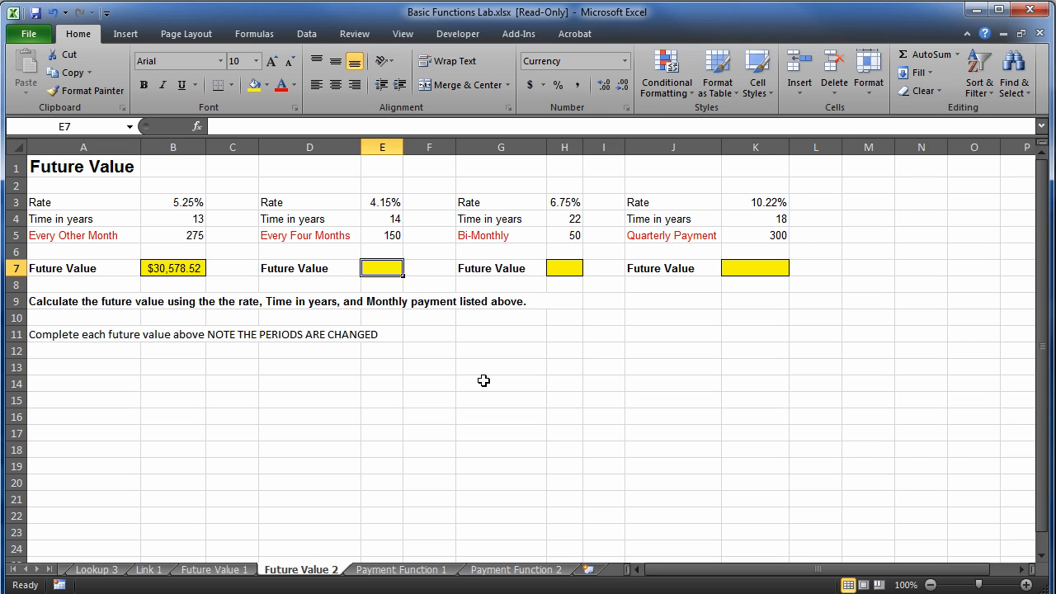
click(958, 54)
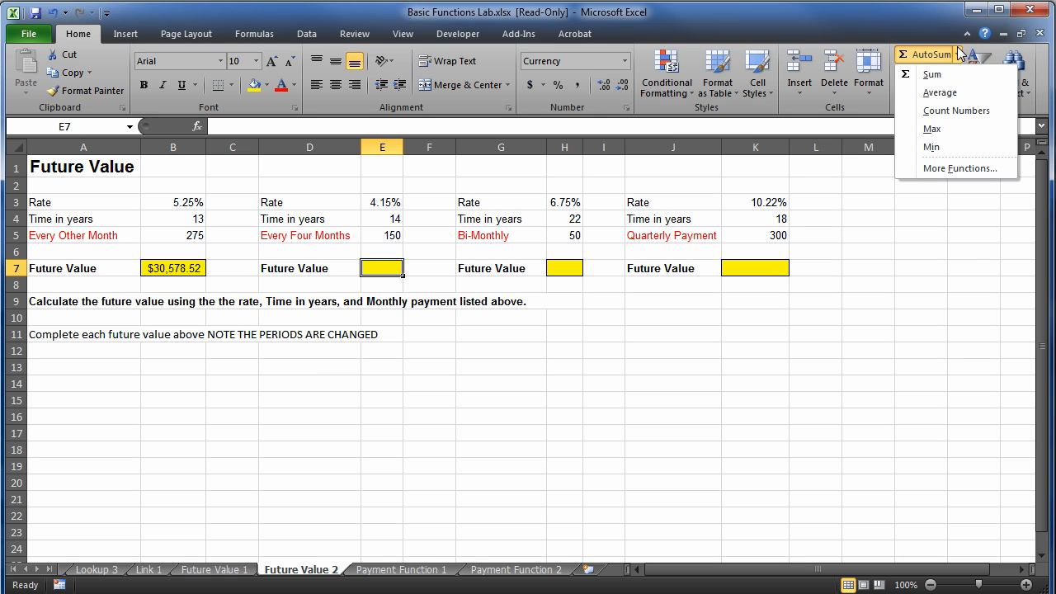
click(957, 168)
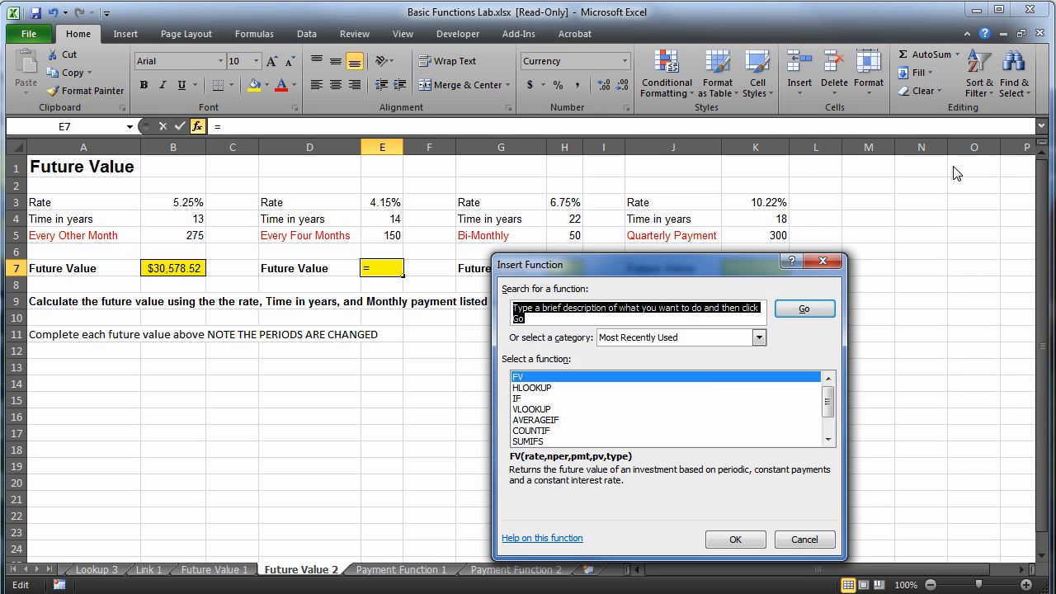
click(727, 539)
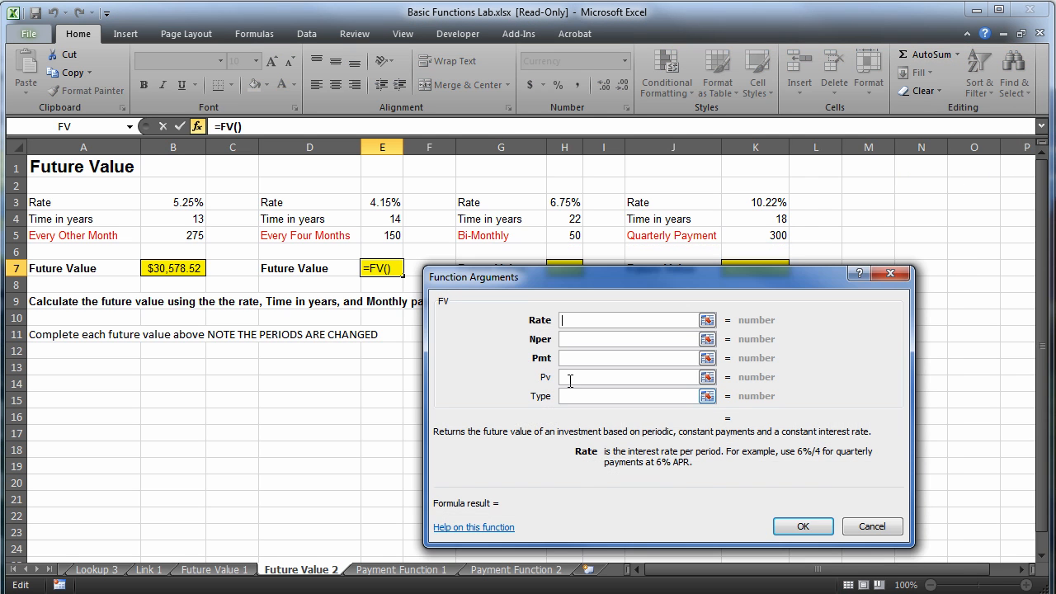
click(396, 204)
text(/)
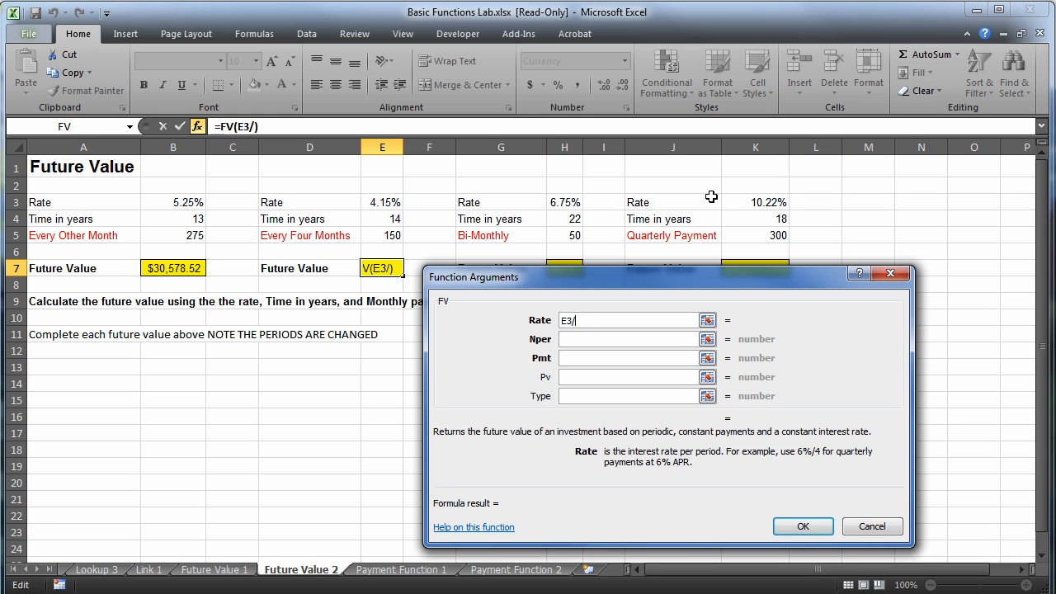
text(3)
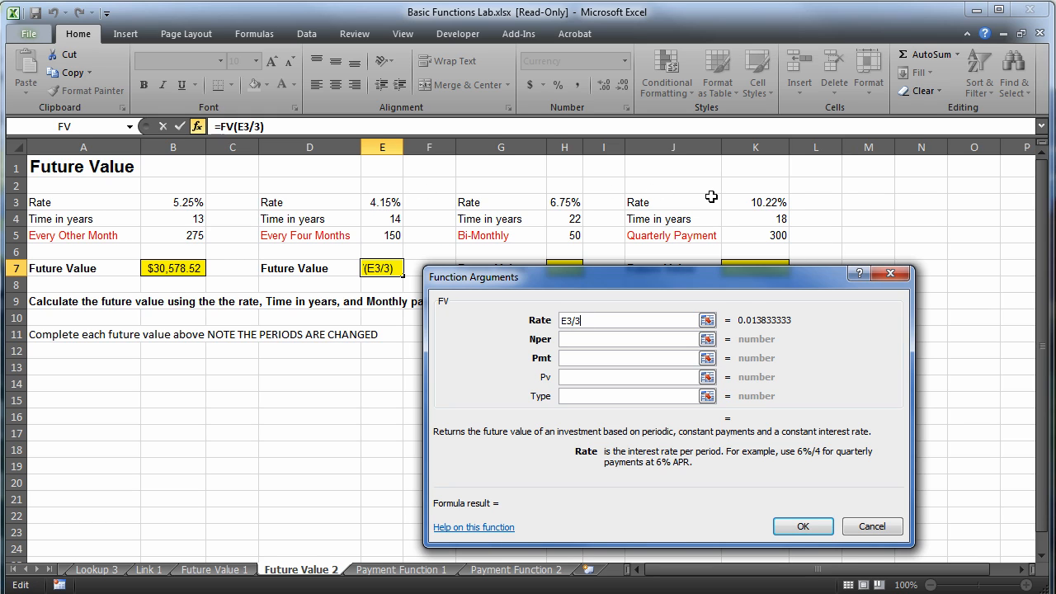
- Complete the E7 FV function with E4*3 as the number of periods and -E5 as the payment
click(617, 340)
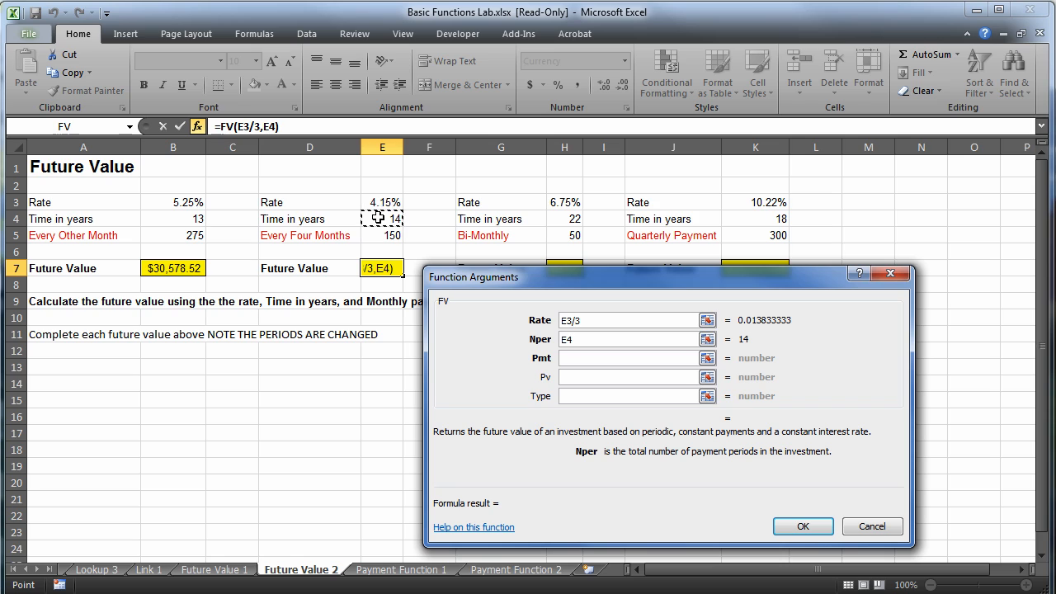
text(*3)
click(575, 357)
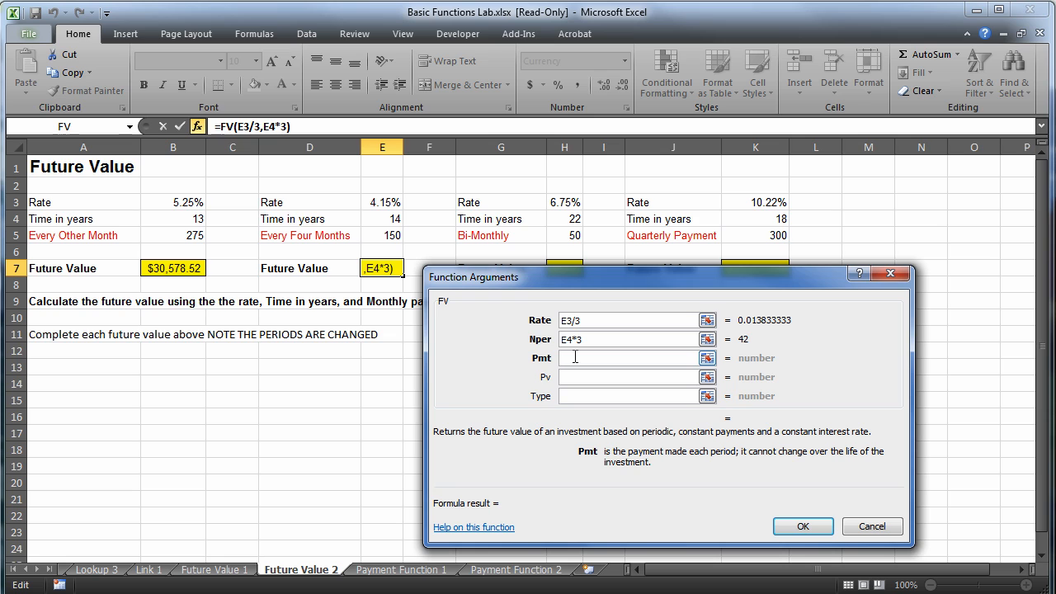
text(-)
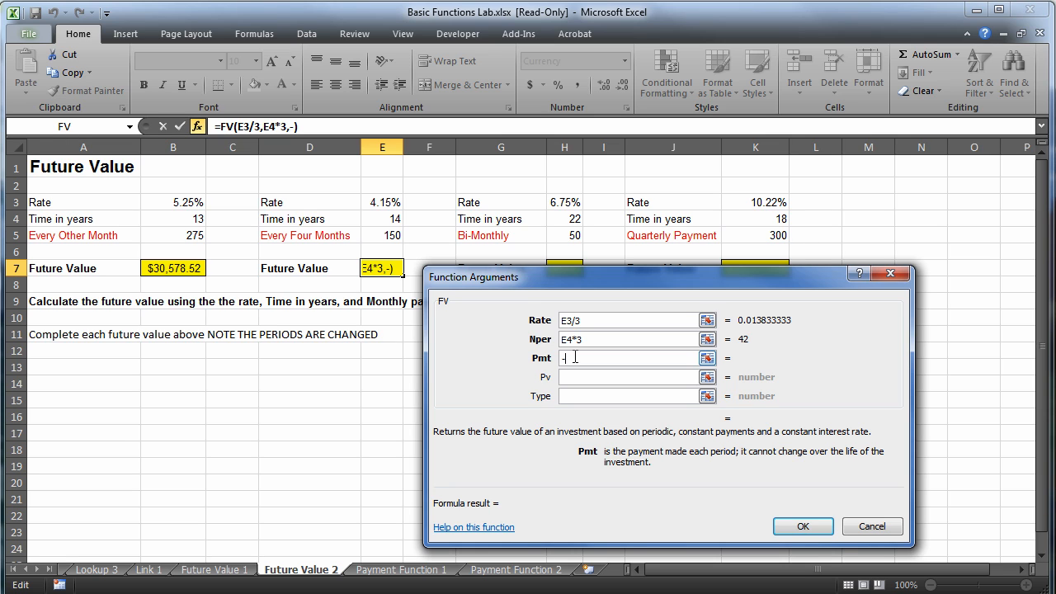
click(392, 237)
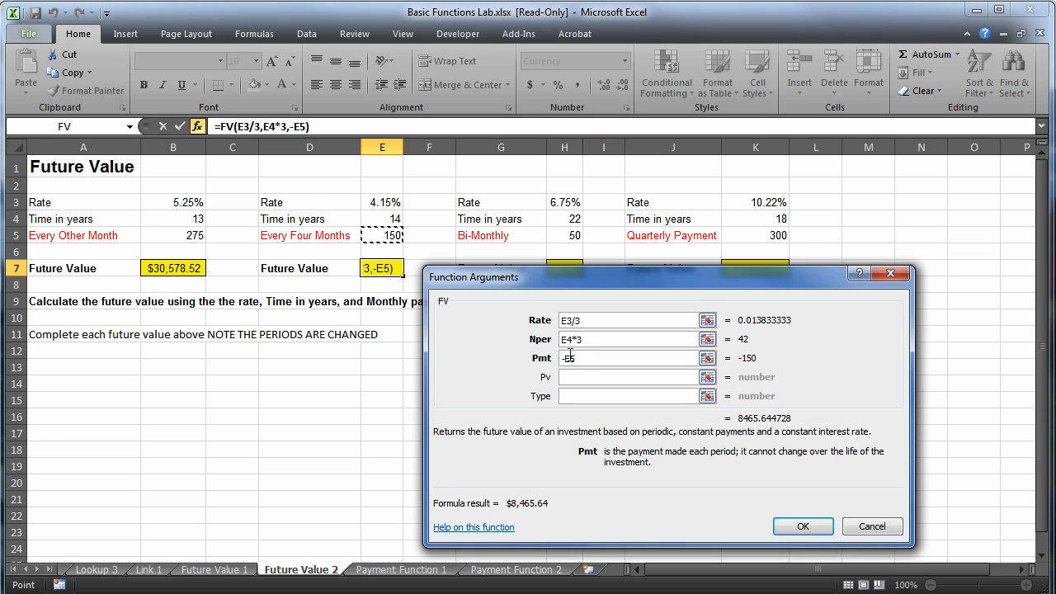
click(800, 528)
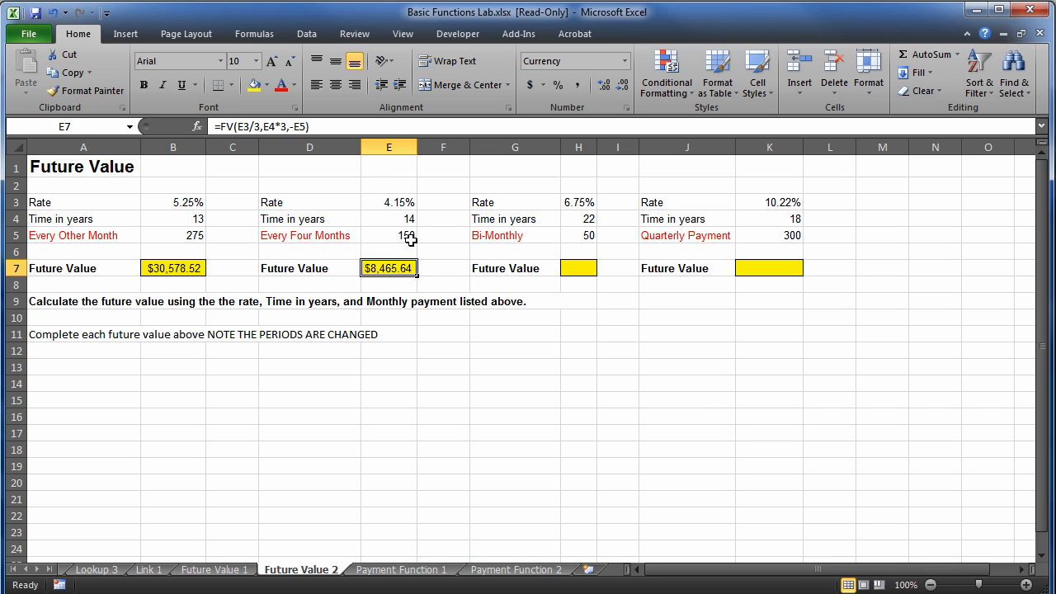
- Start an FV function in H7 for the bi-monthly payment and set its rate argument to H3/24
click(591, 267)
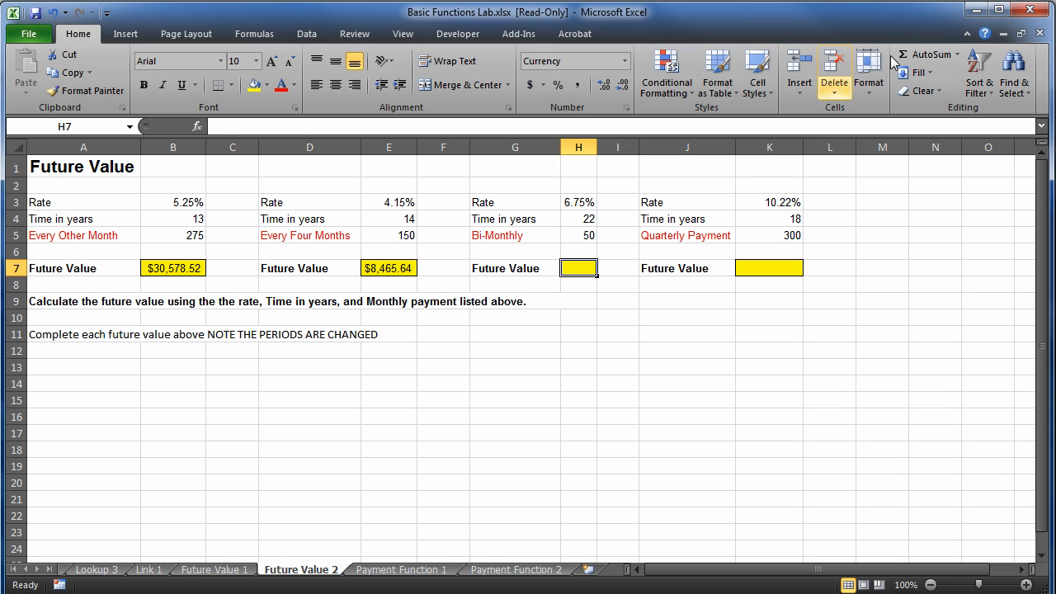
click(958, 54)
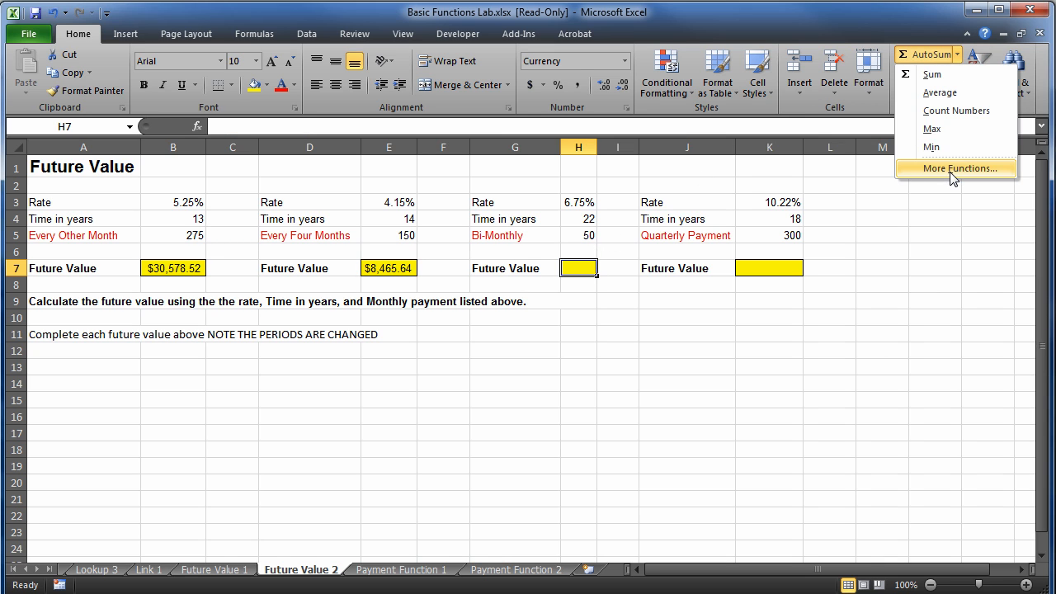
click(954, 168)
drag(606, 265, 596, 312)
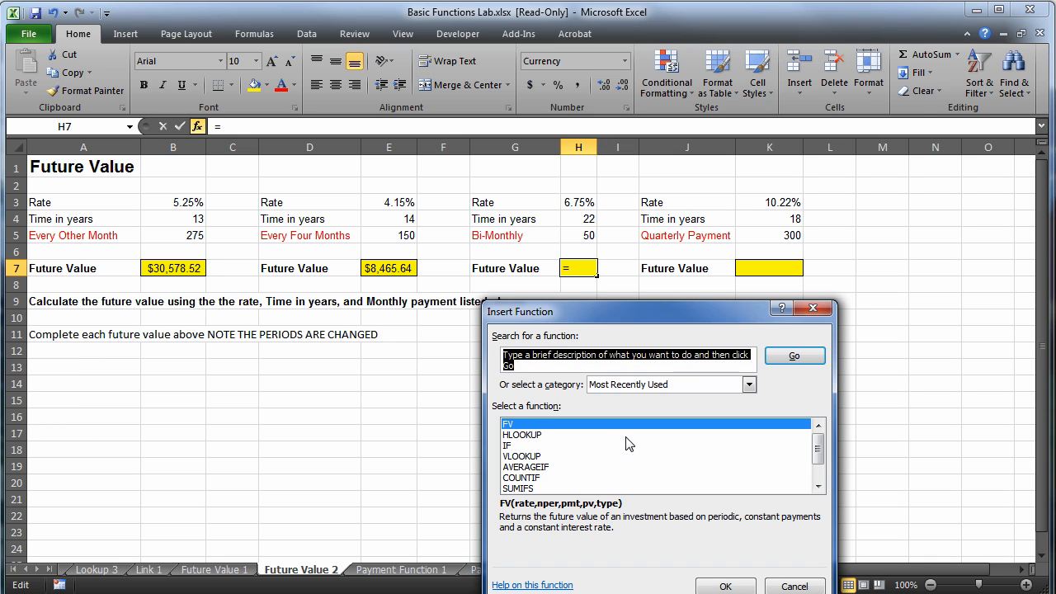
click(725, 586)
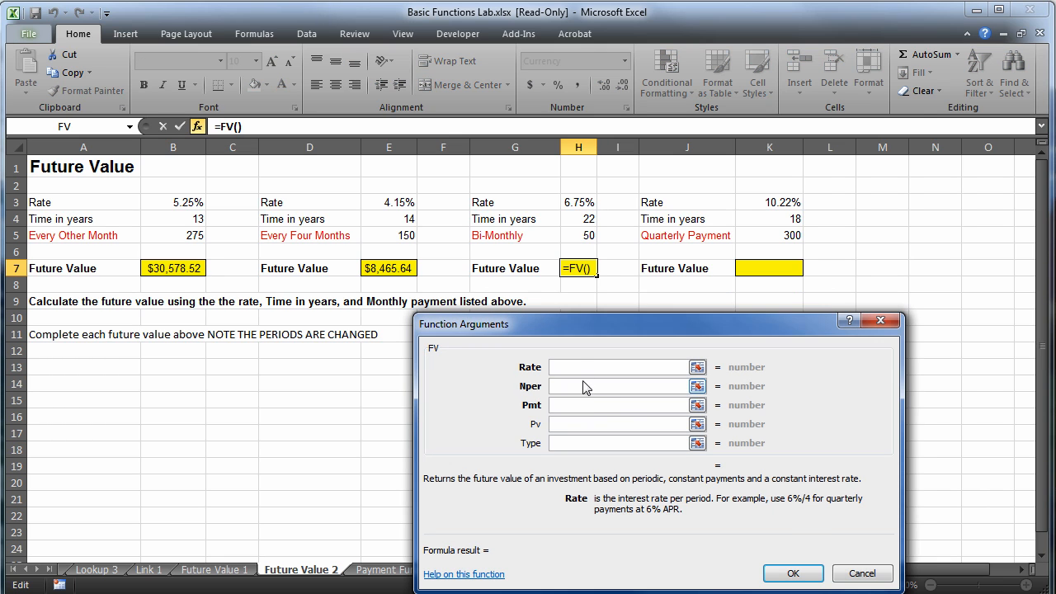
click(583, 202)
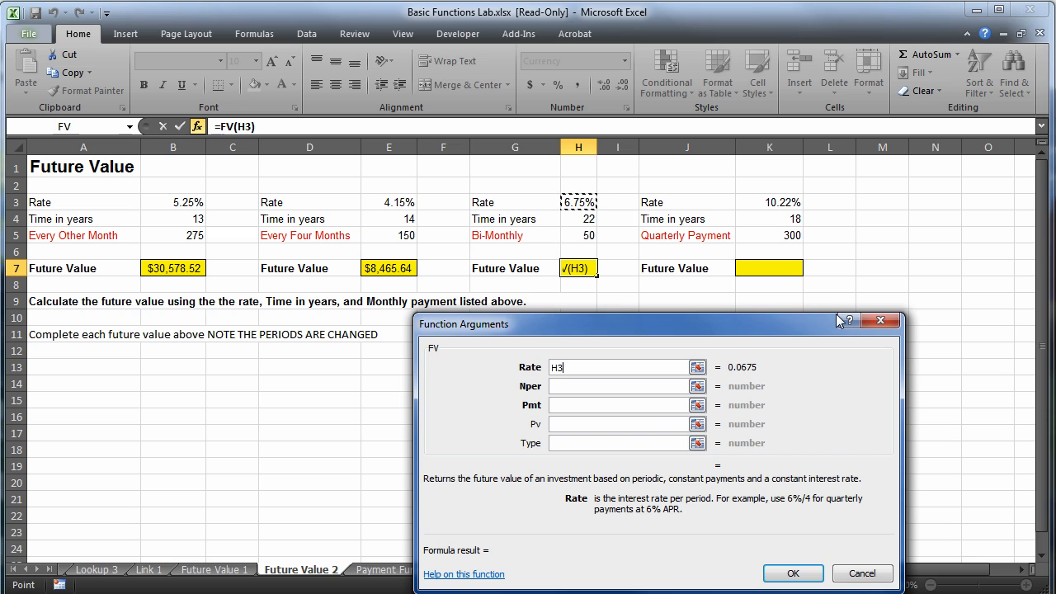
text(/24)
- Complete the H7 FV function with H4*24 as the number of periods and -H5 as the payment
click(580, 385)
click(587, 216)
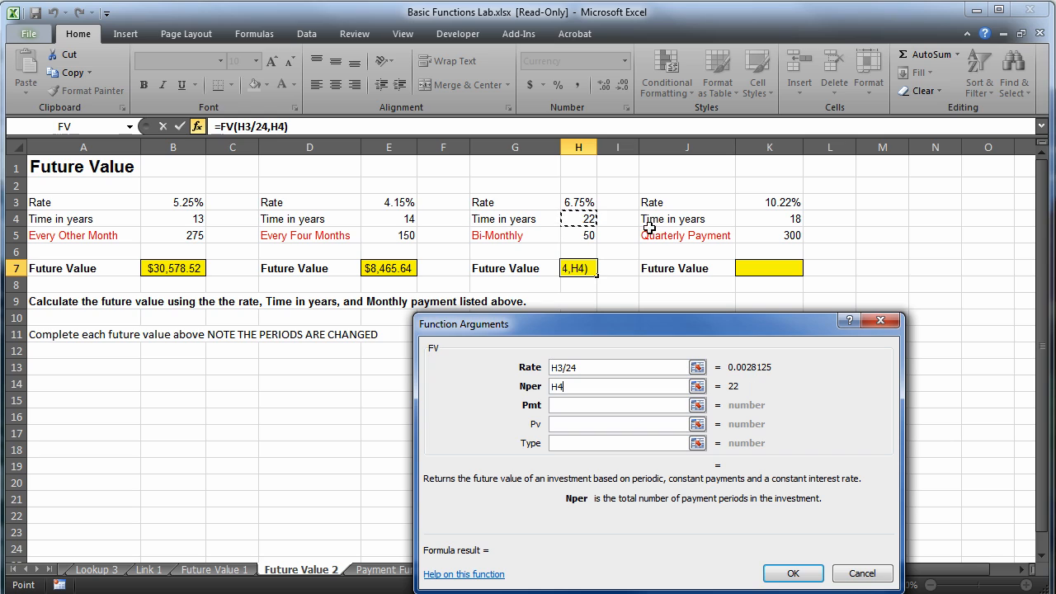
text(*24)
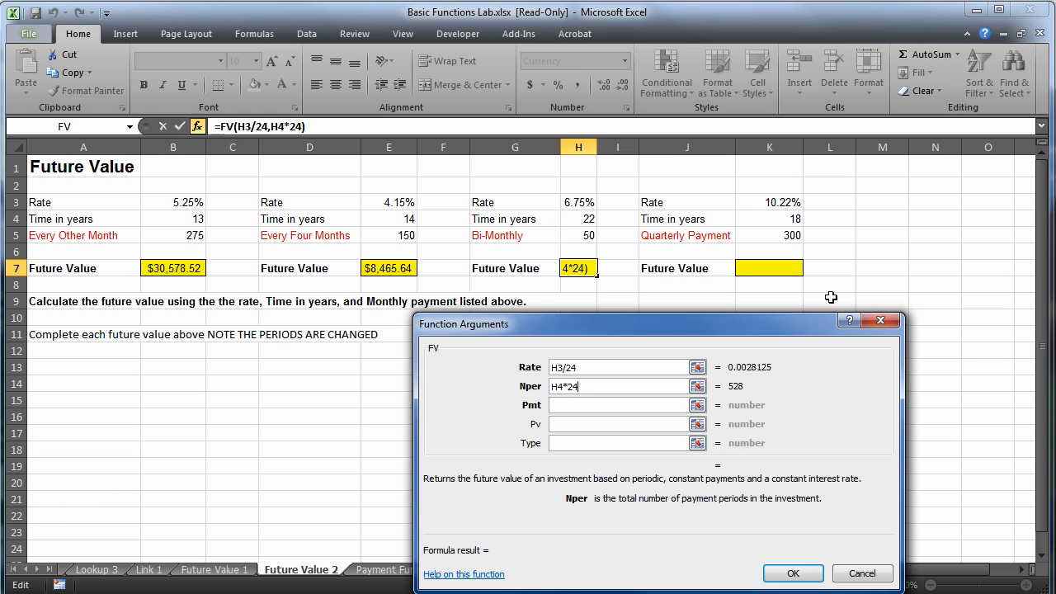
click(580, 405)
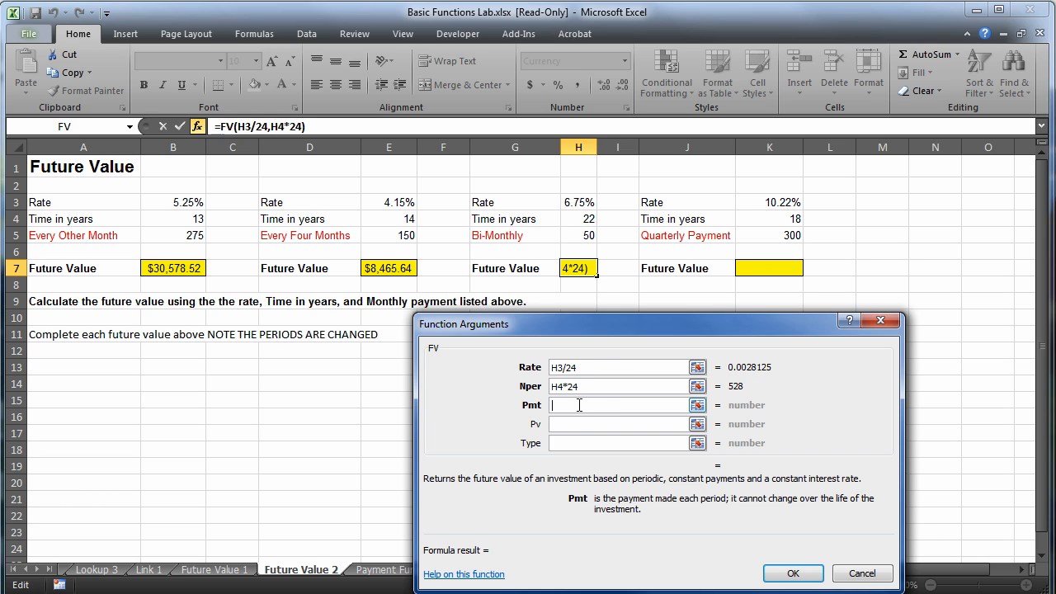
text(-)
click(589, 233)
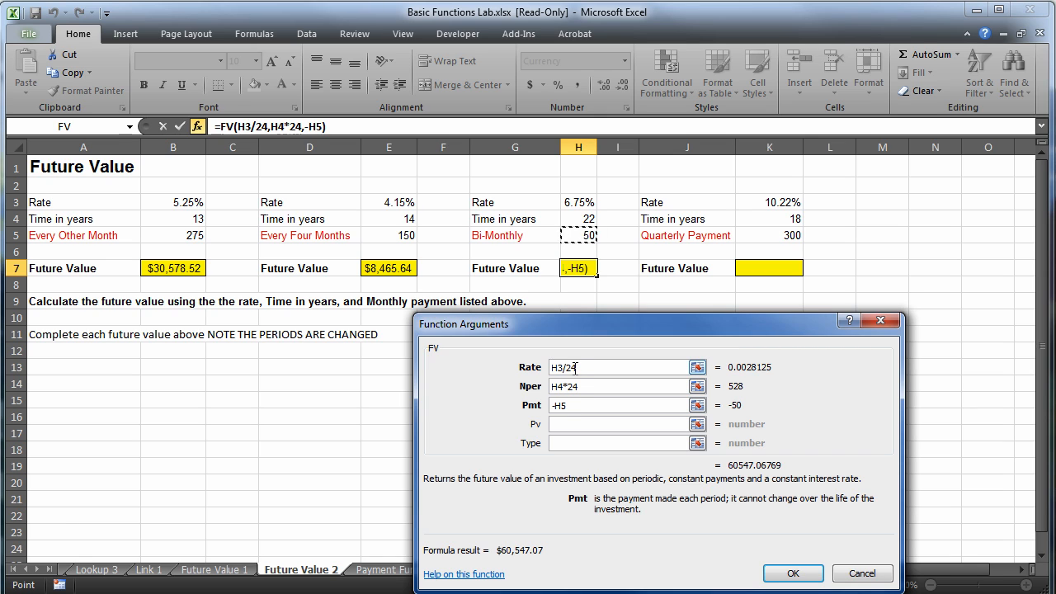
click(791, 569)
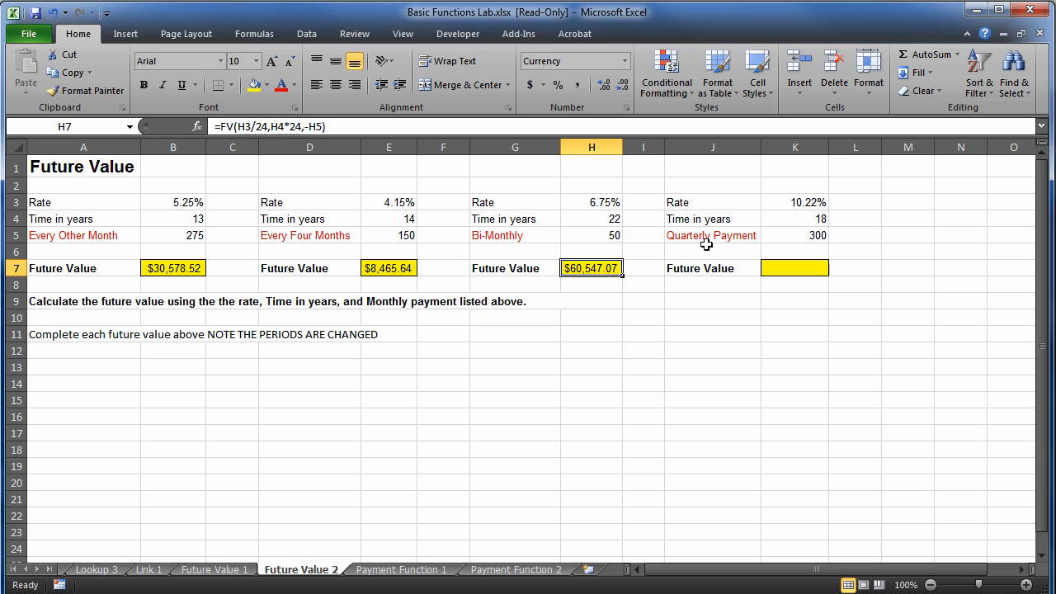
- Start an FV function in K7 for the quarterly payment and set its rate argument to K3/4
click(784, 271)
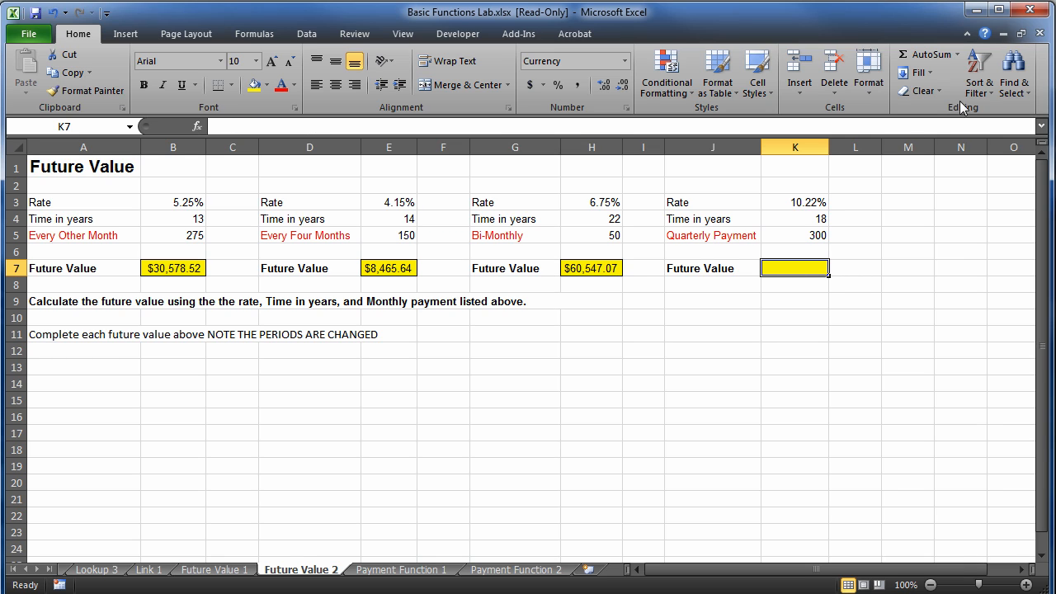
click(958, 54)
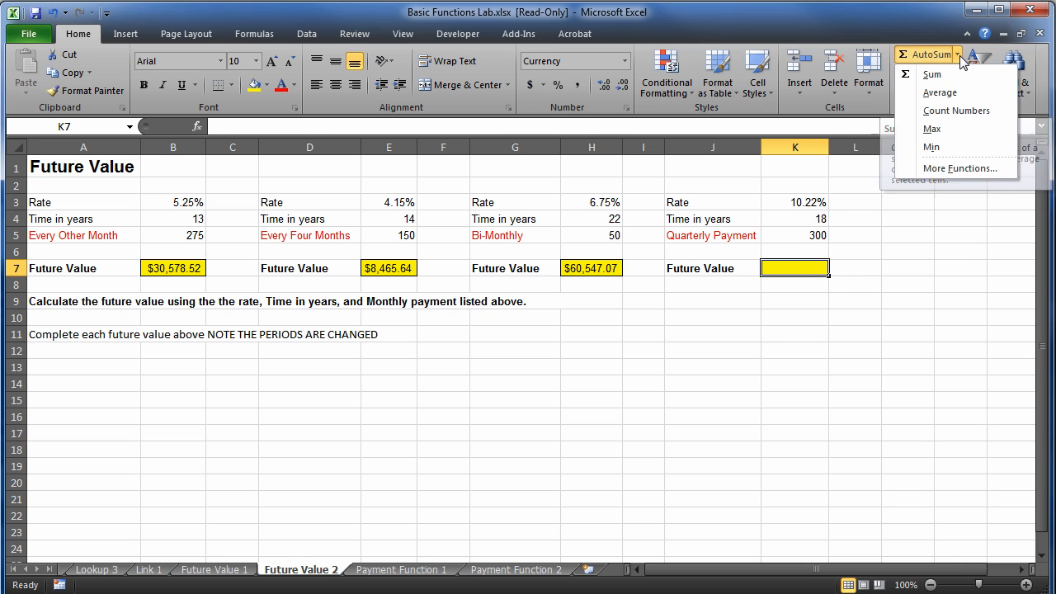
click(958, 168)
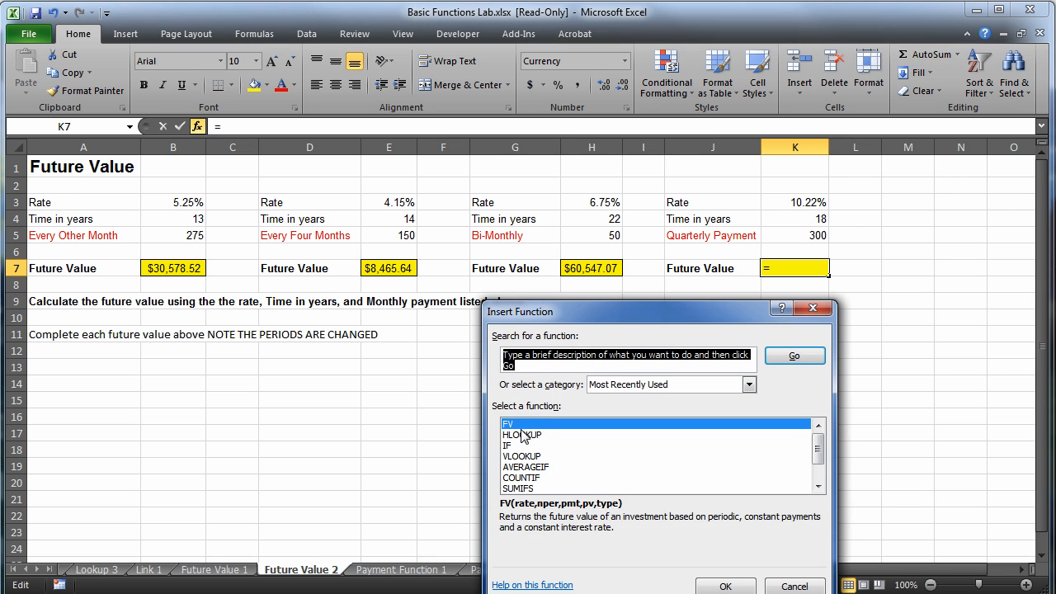
click(725, 587)
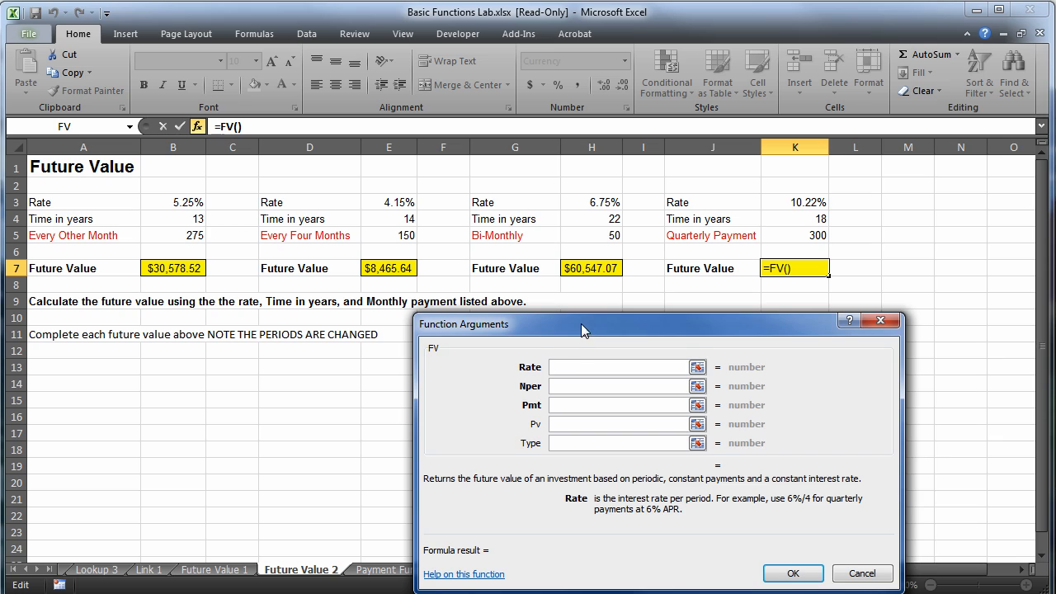
drag(581, 324, 634, 310)
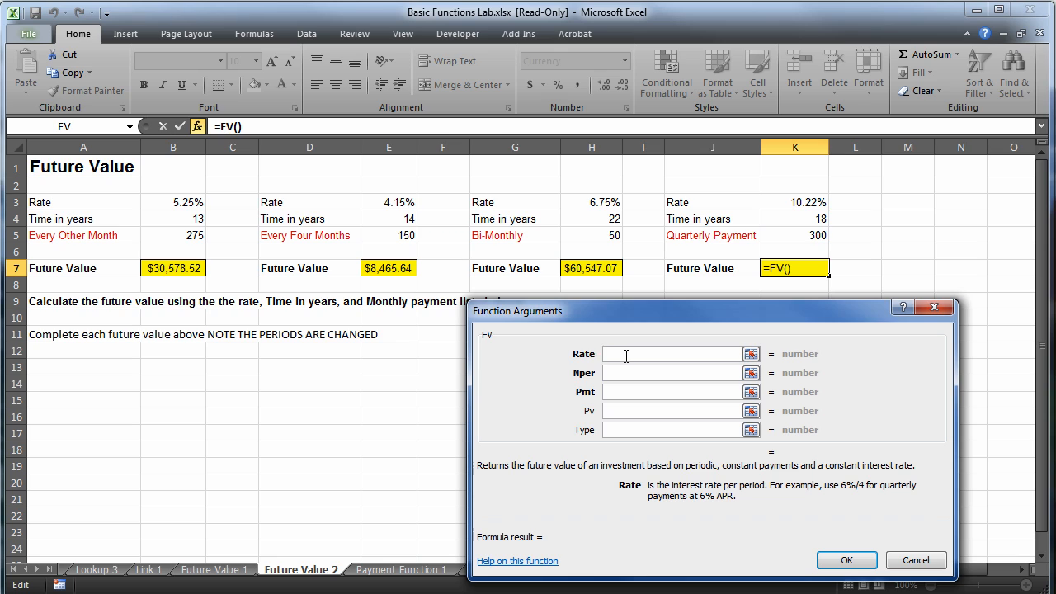
click(806, 201)
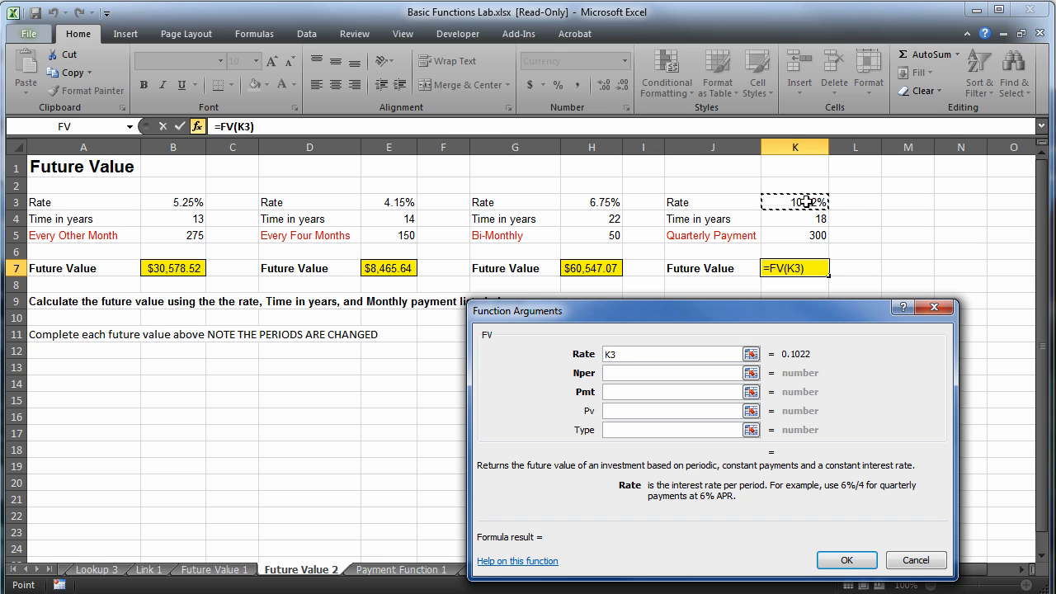
text(/4)
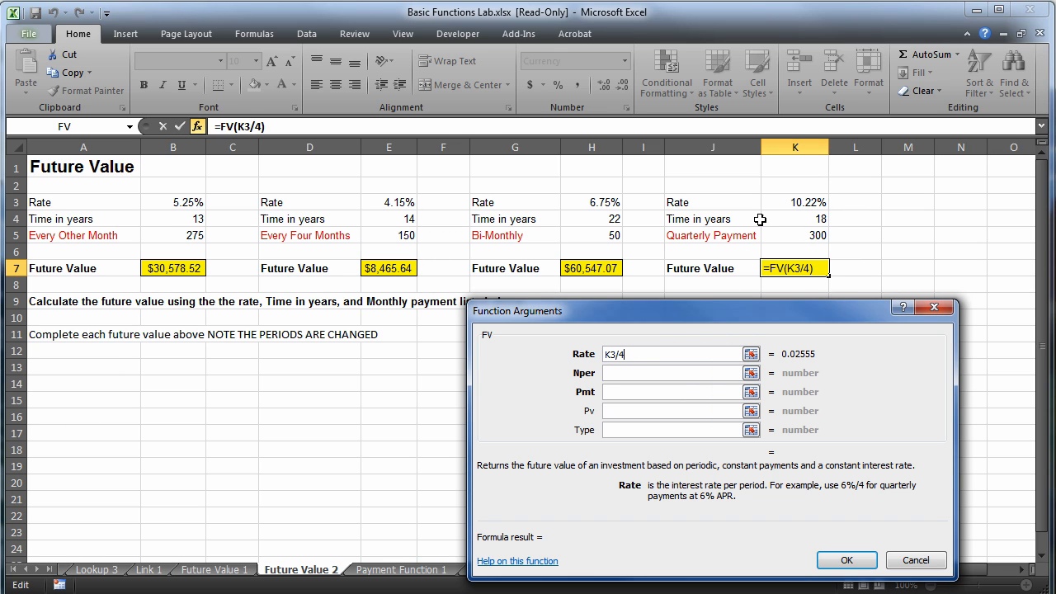
- Complete the K7 FV function with K4*4 as the number of periods and -K5 as the payment
click(634, 374)
click(813, 219)
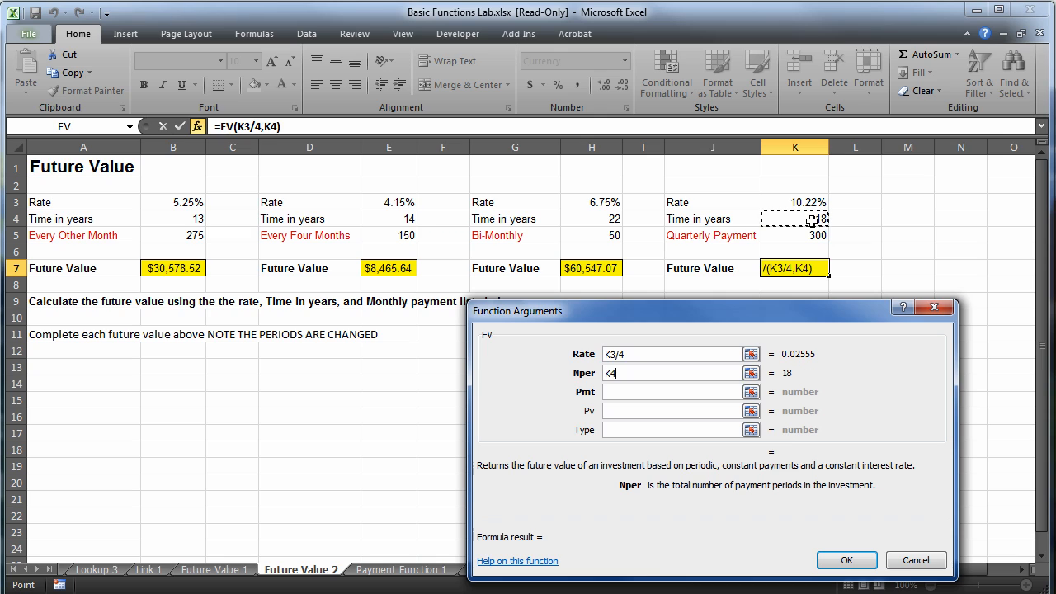
text(*4)
click(647, 395)
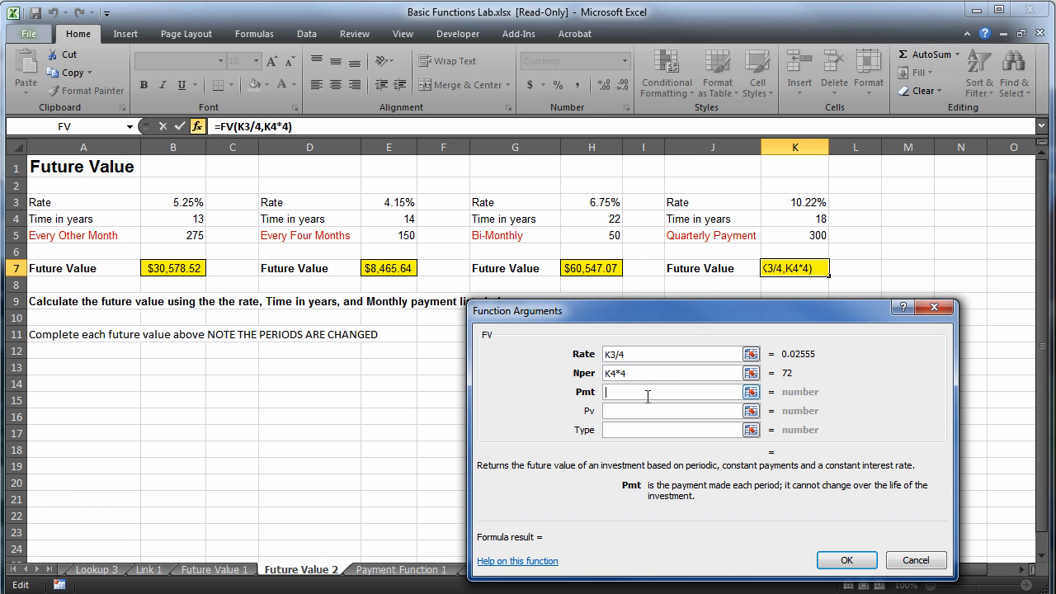
text(-)
click(792, 236)
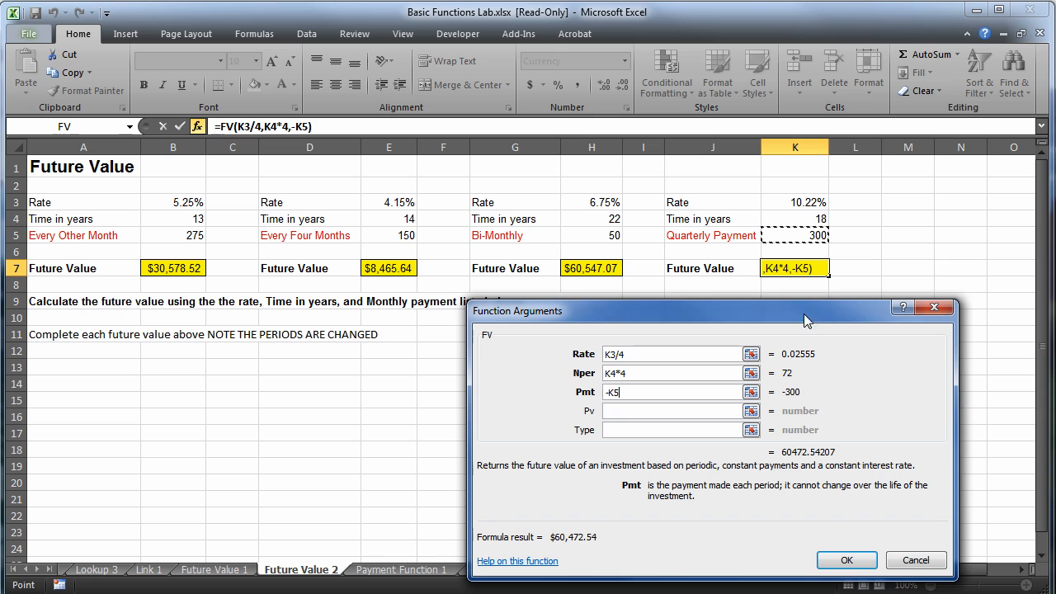
click(847, 560)
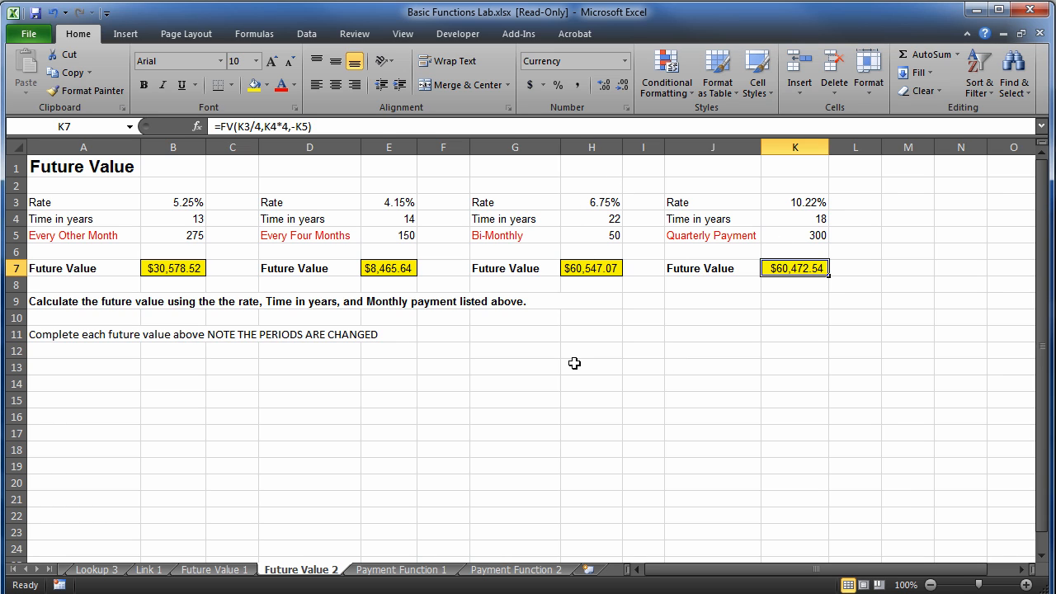
- On the Payment Function 1 sheet, find the PMT function and insert it in the first Monthly Payment cell, B8
click(376, 575)
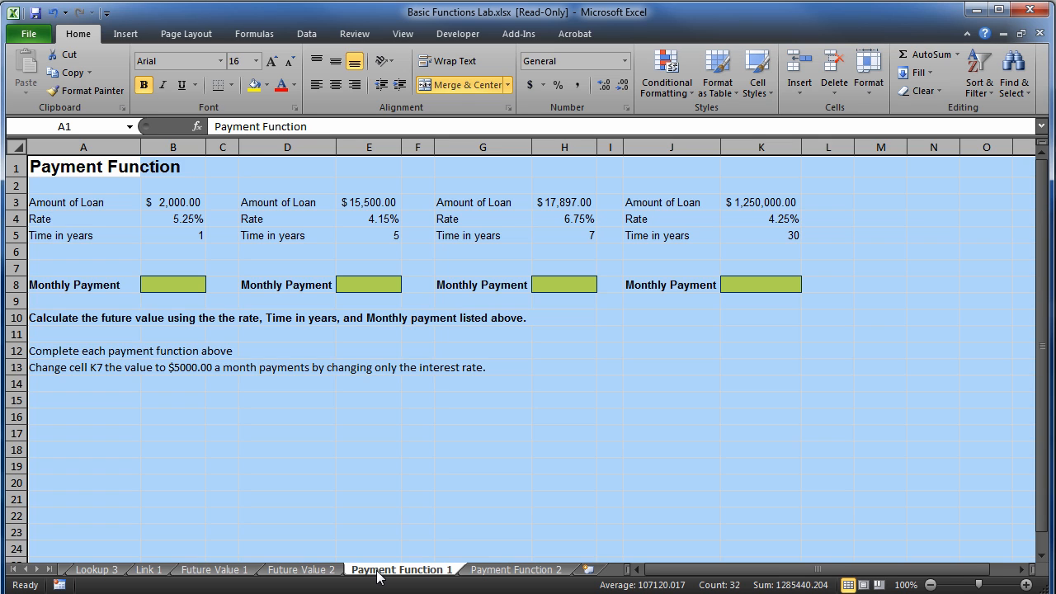
click(281, 429)
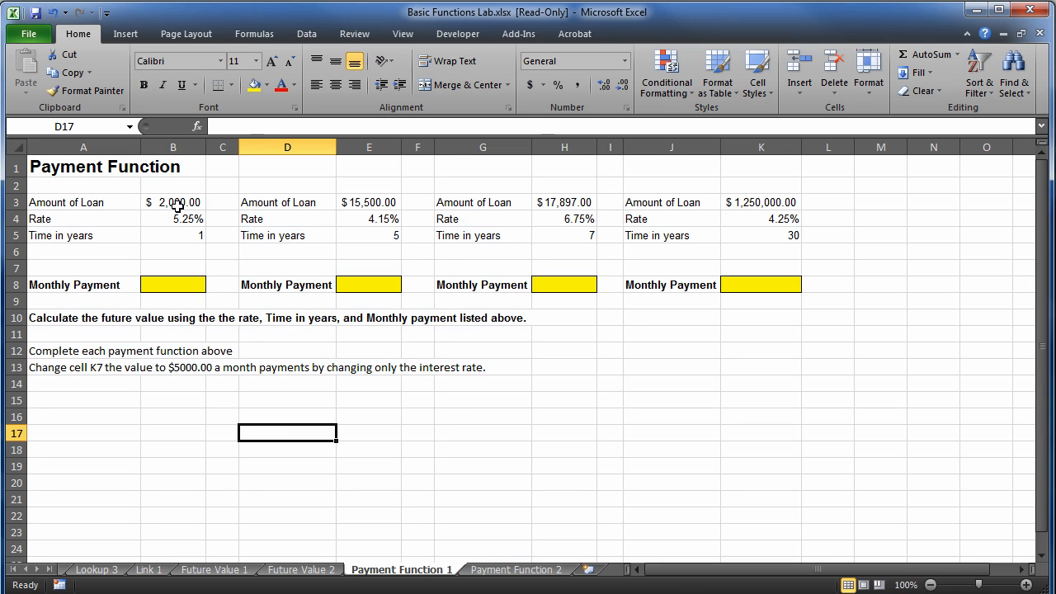
click(170, 284)
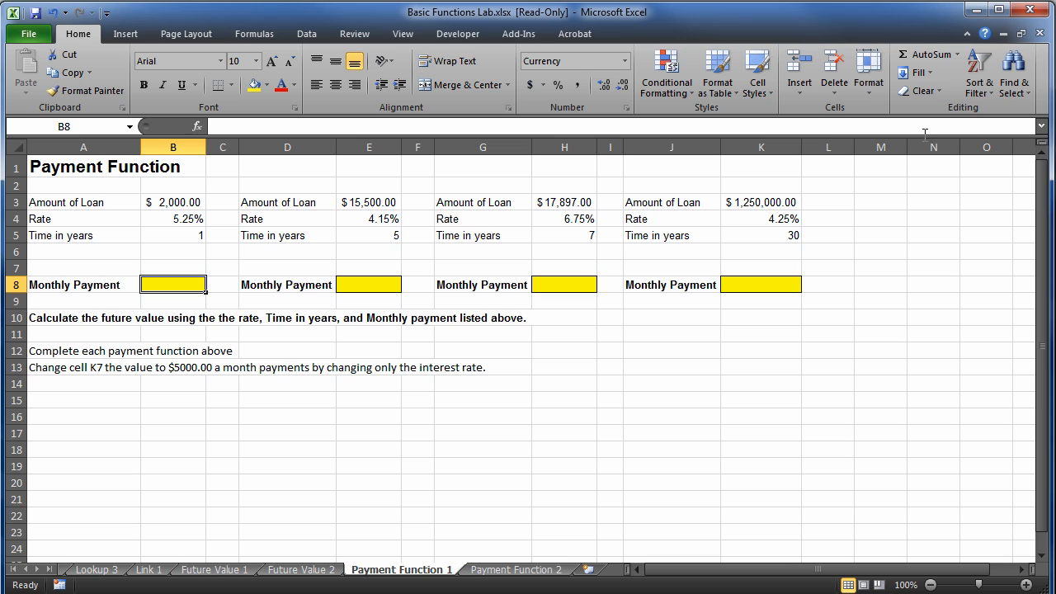
click(957, 54)
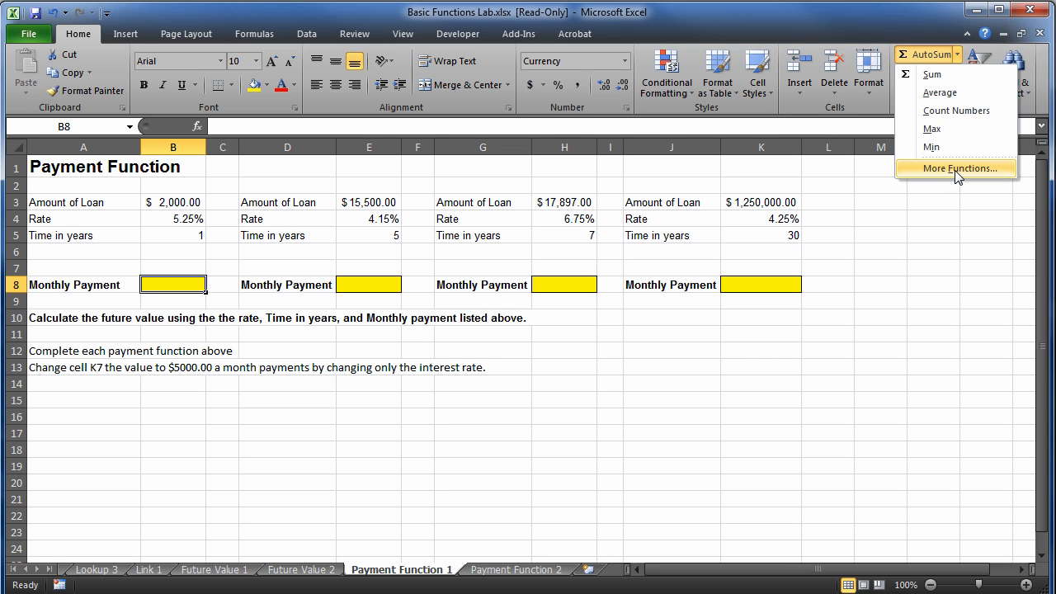
click(957, 168)
text(P)
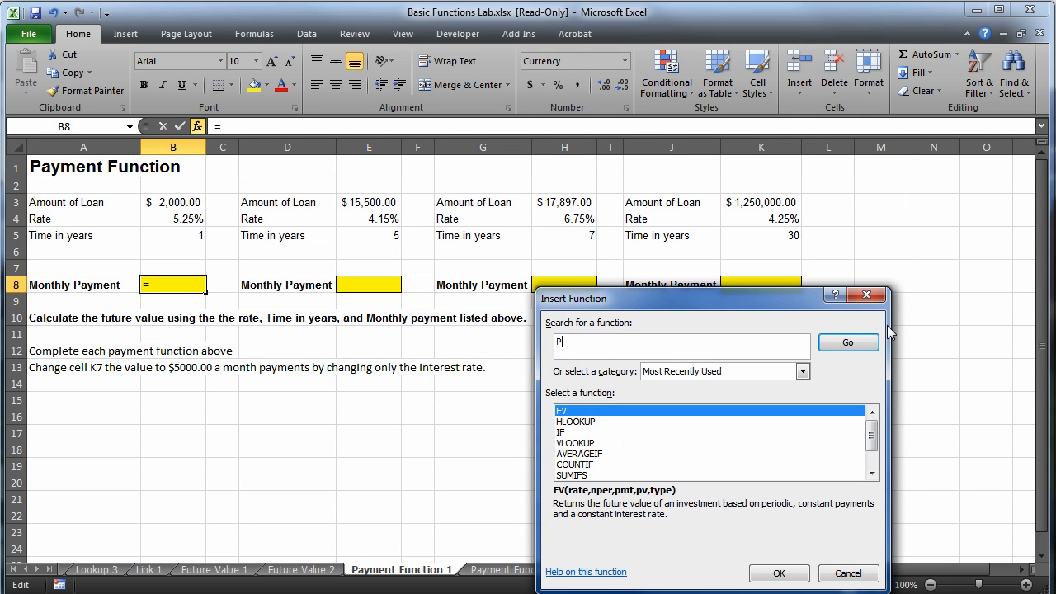
text(MT)
key(Return)
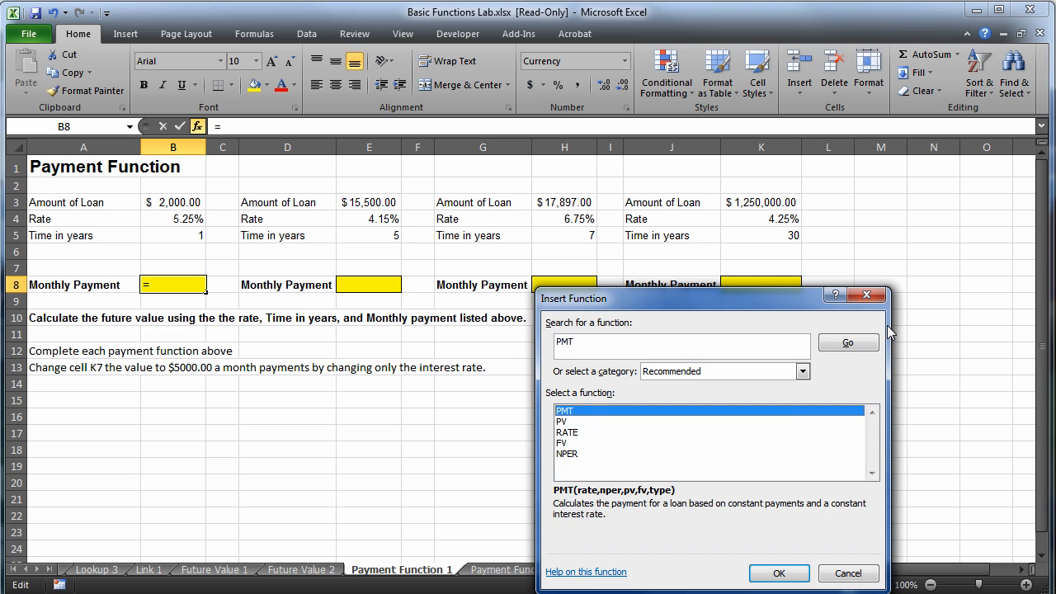
double_click(617, 412)
drag(596, 305, 607, 303)
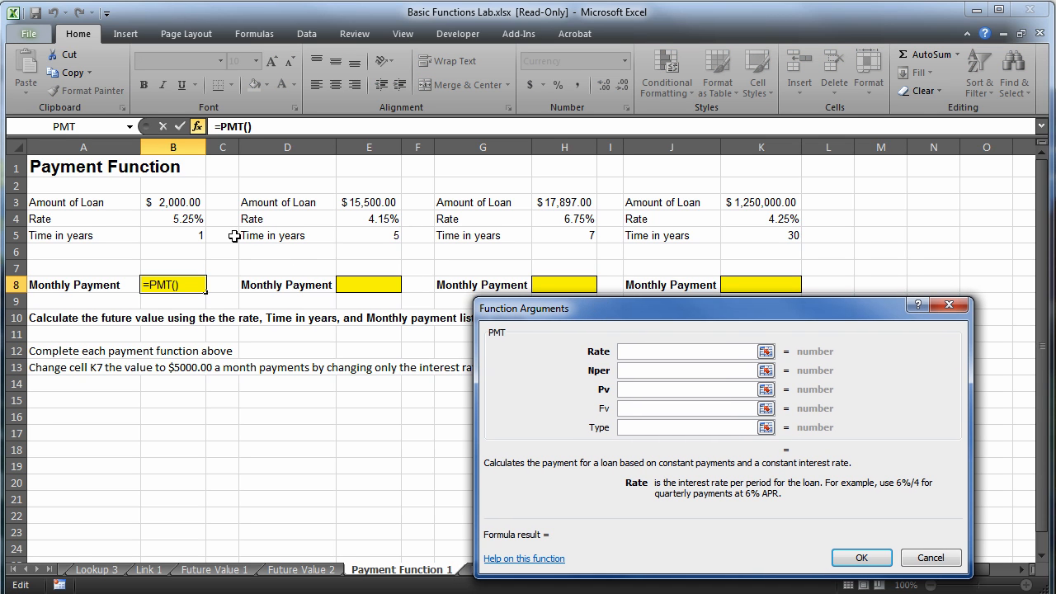
- Complete the B8 PMT function with B4/12 as rate, B5*12 as number of periods and -B3 as present value
click(183, 219)
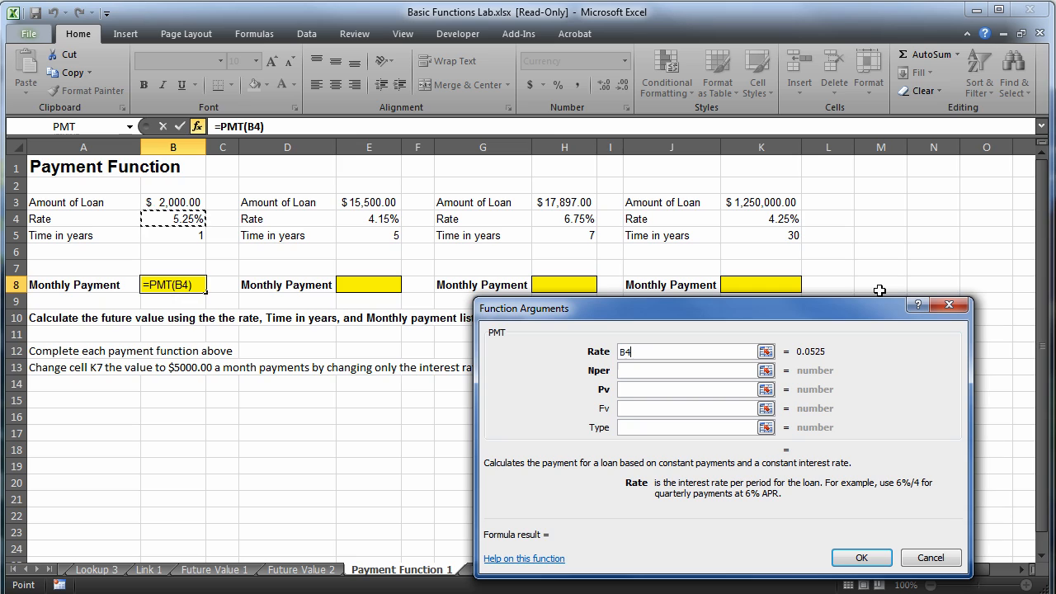
text(/12)
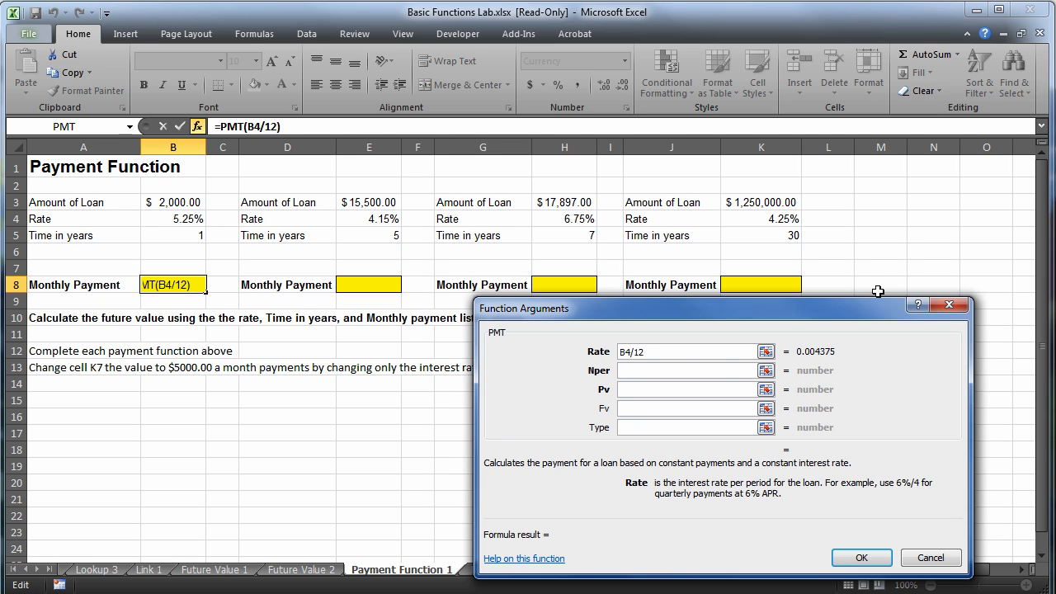
click(680, 370)
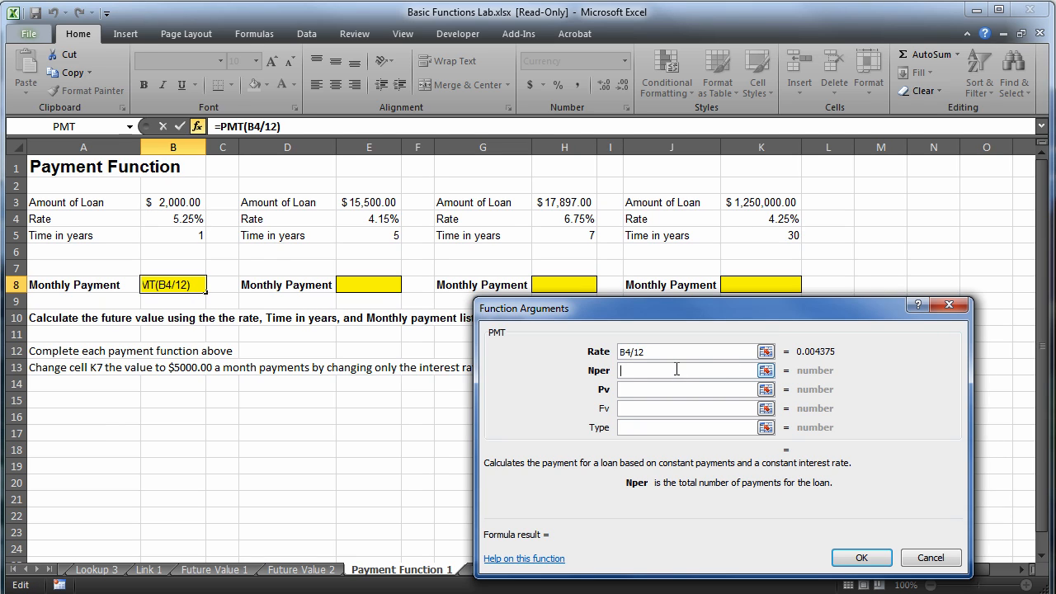
click(182, 236)
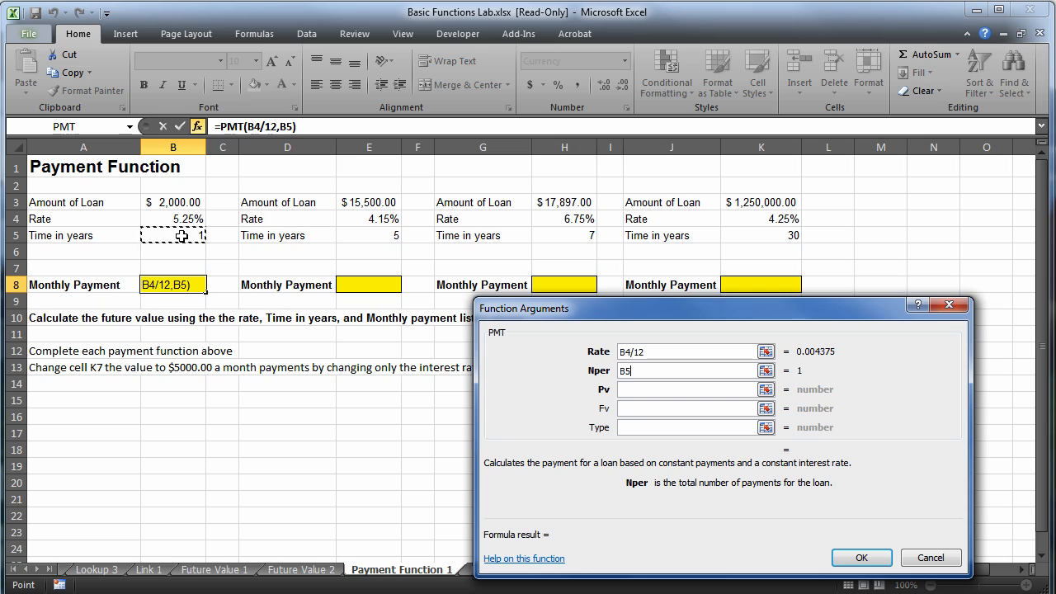
text(*12)
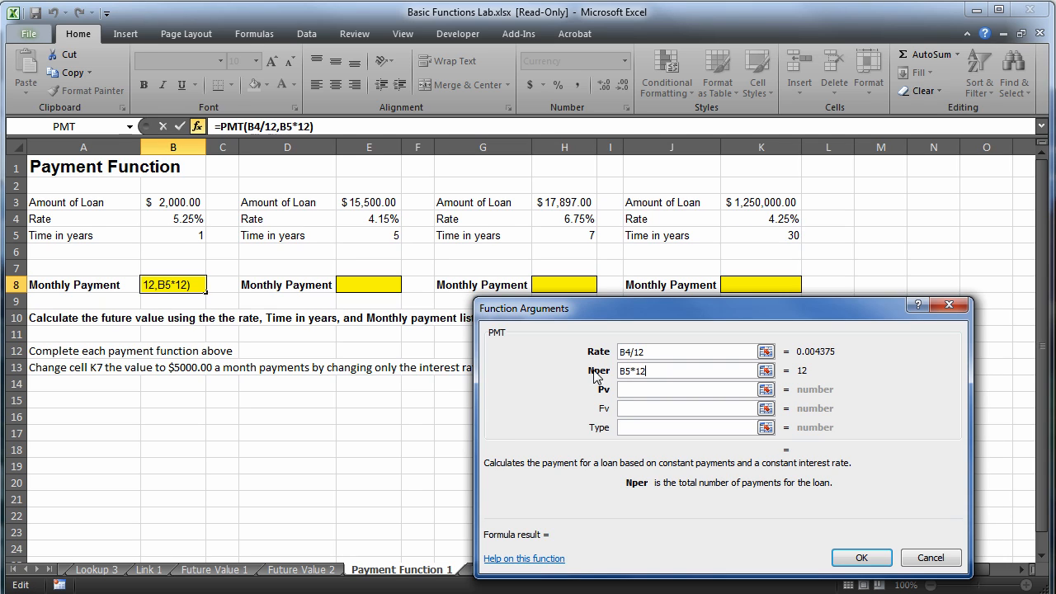
click(645, 389)
text(-)
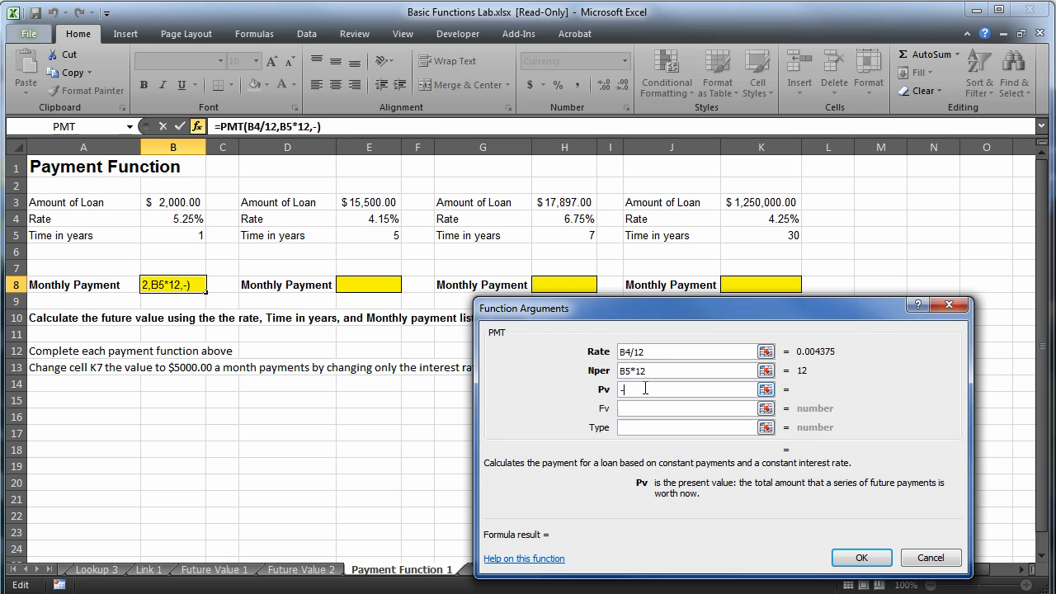
click(157, 203)
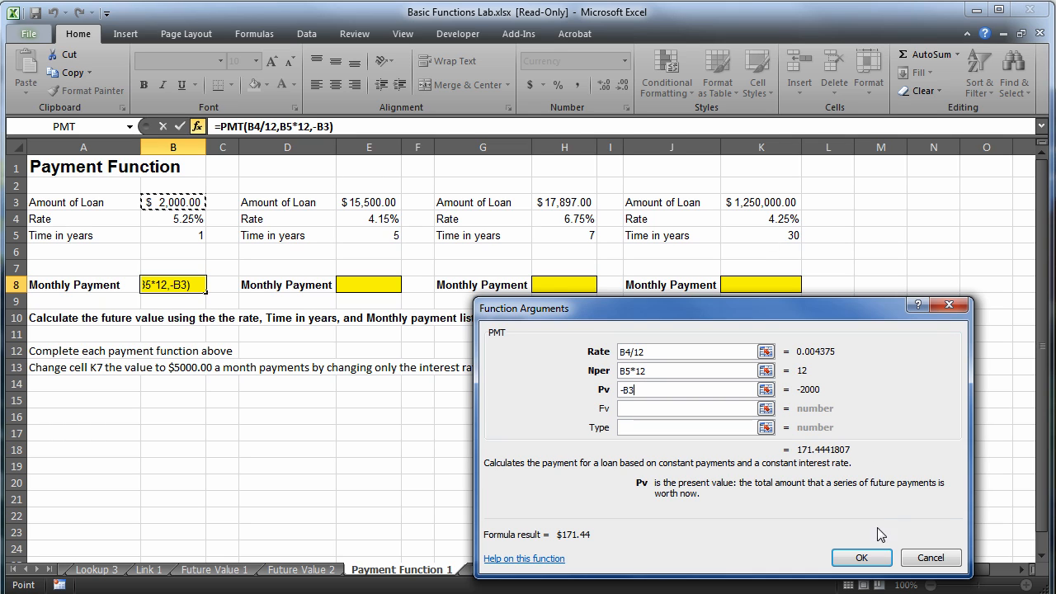
click(862, 558)
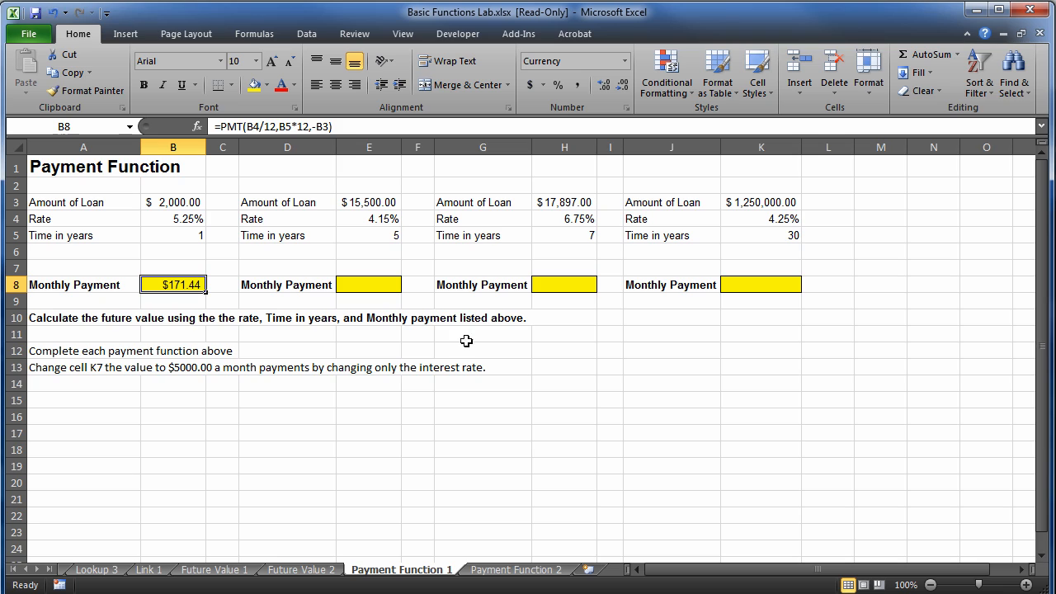
- Copy the PMT formula from B8 into the second loan's Monthly Payment cell, E8
click(381, 285)
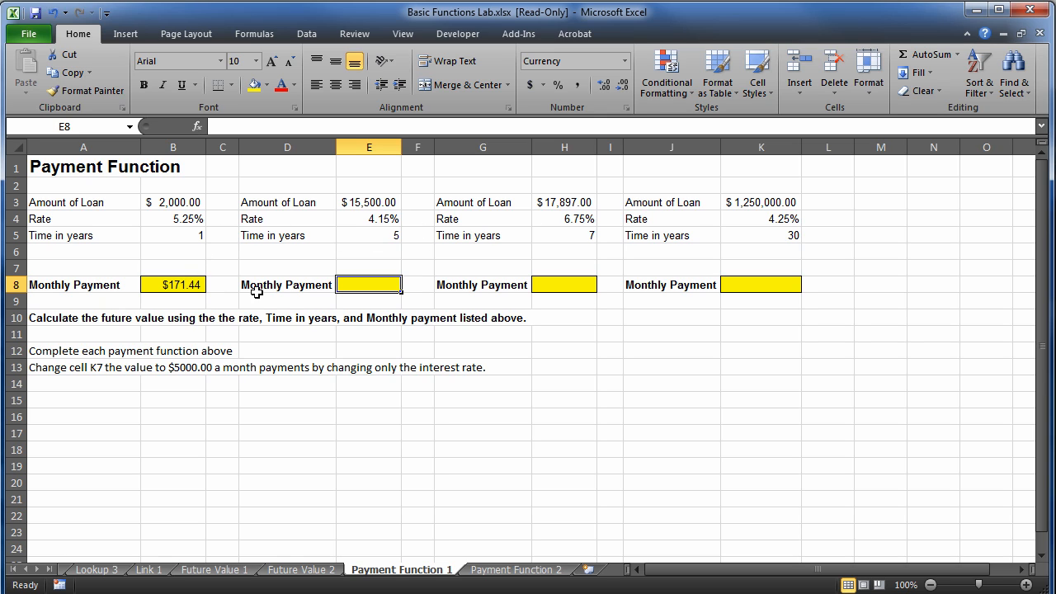
click(198, 285)
right_click(196, 287)
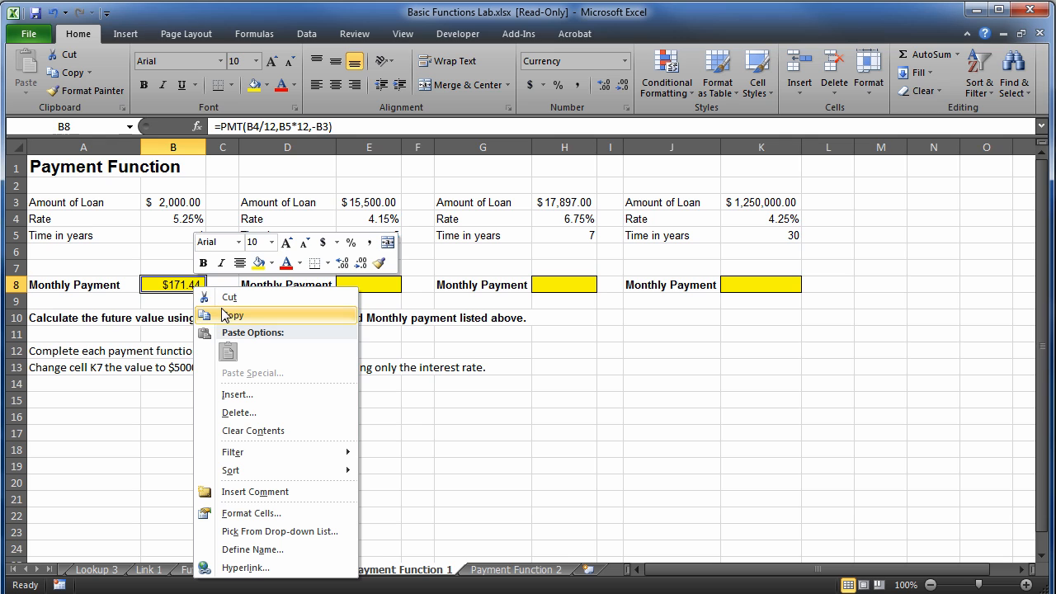
click(232, 315)
right_click(389, 285)
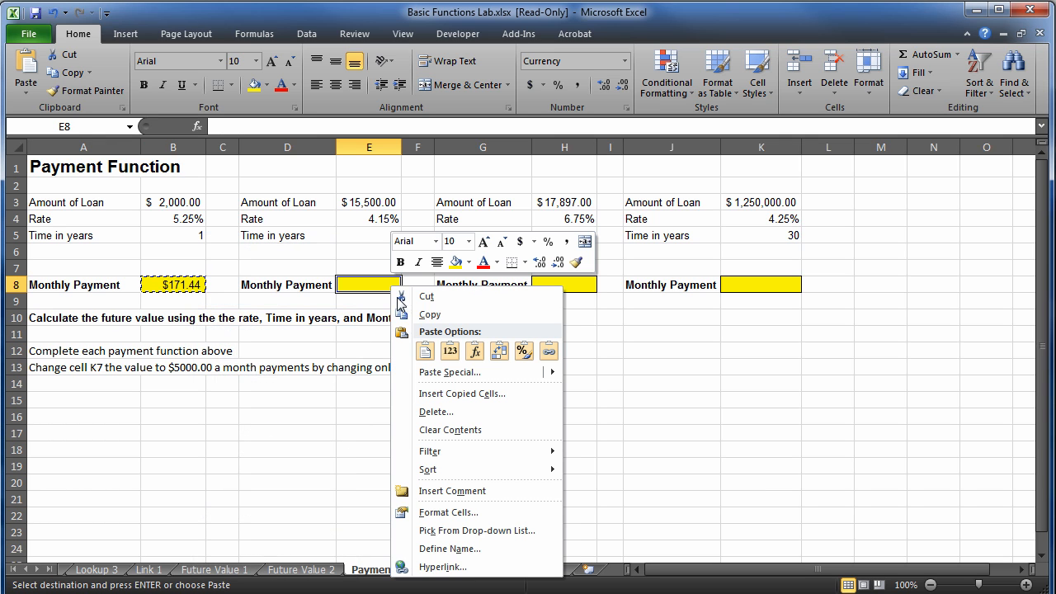
click(422, 351)
- Paste the copied PMT formula into H8 and K8, and check the cell references in K8
click(567, 287)
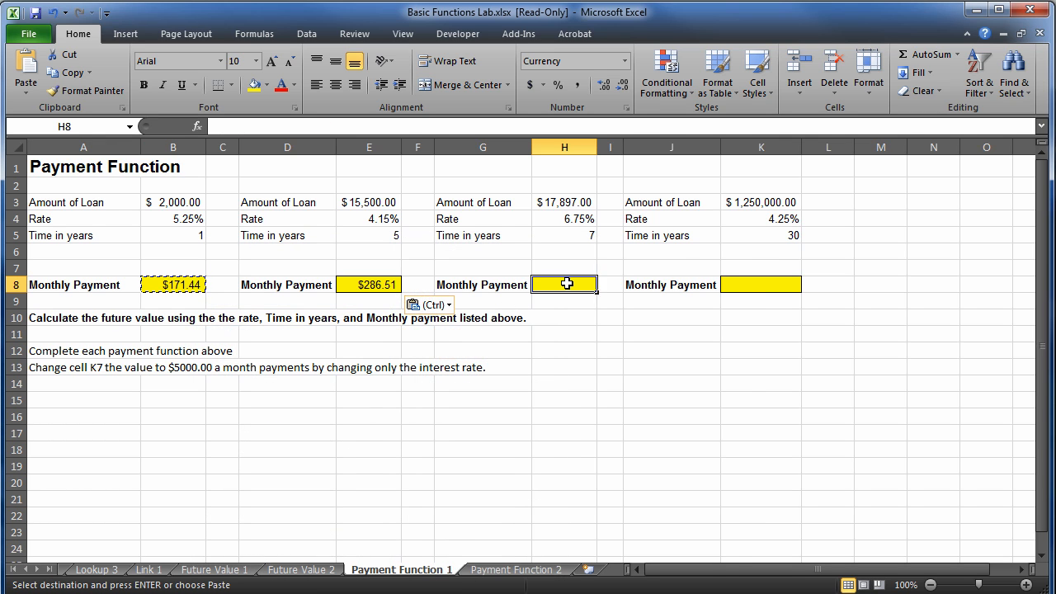
right_click(568, 287)
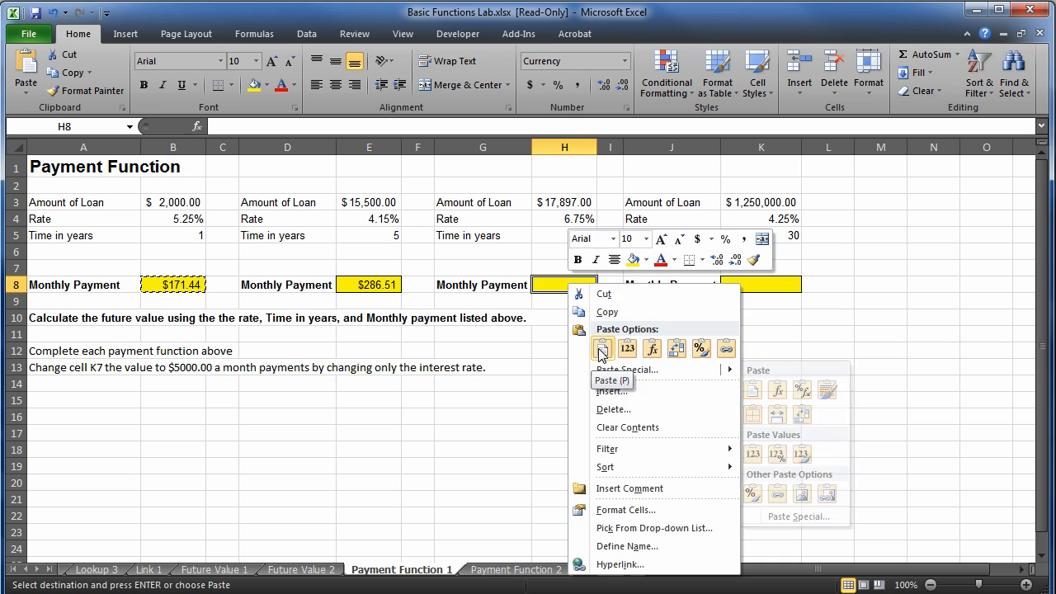
click(601, 351)
click(734, 283)
right_click(734, 283)
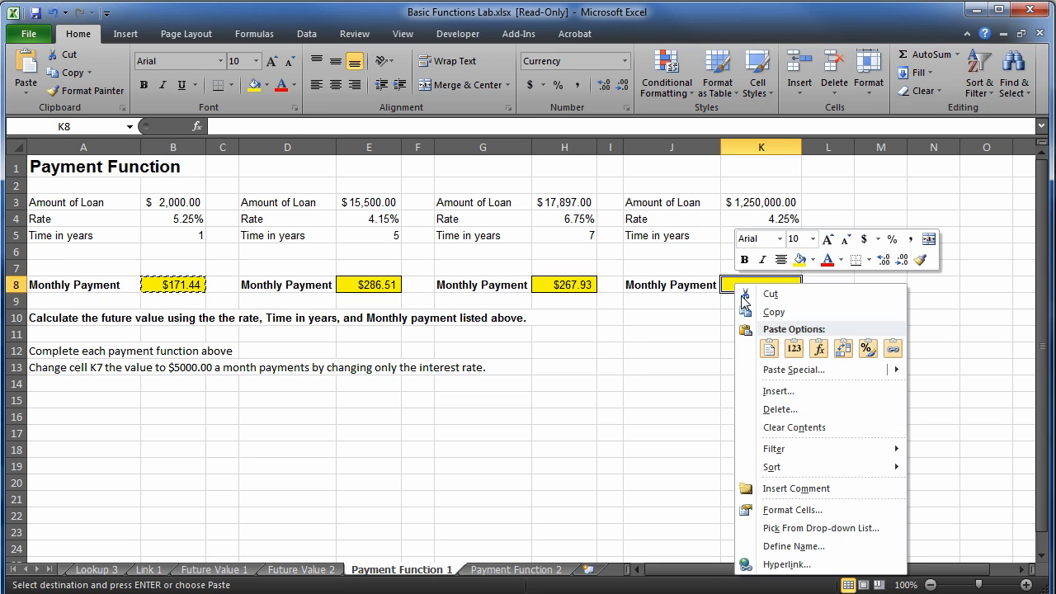
click(767, 351)
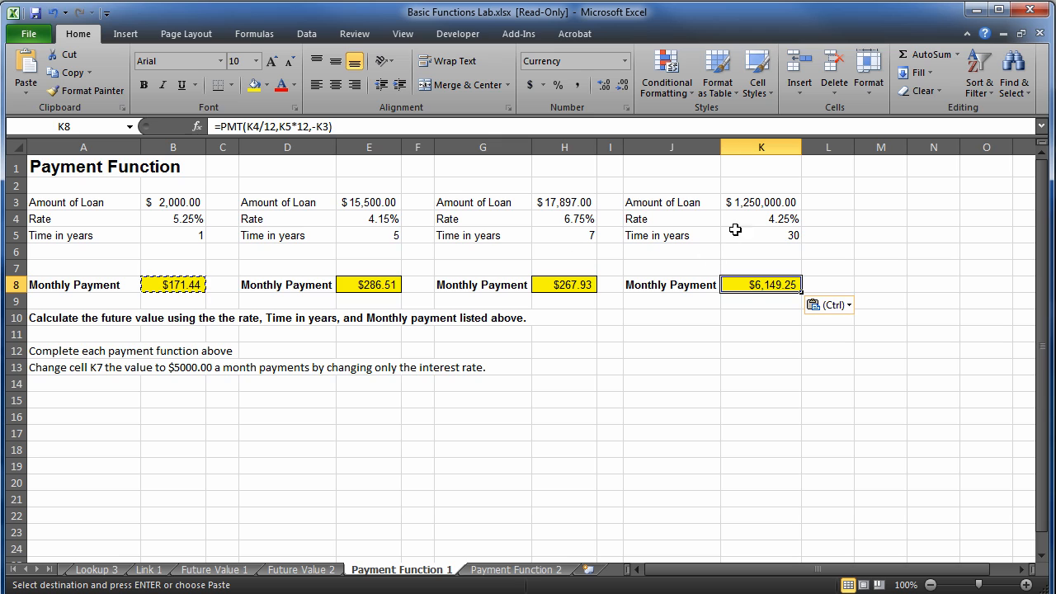
double_click(747, 285)
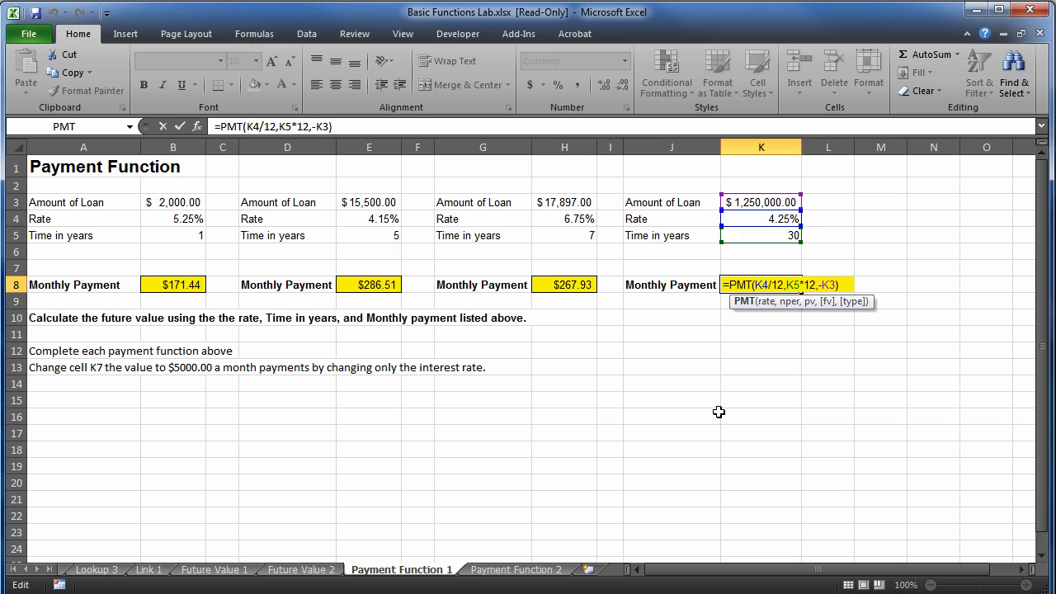
key(Return)
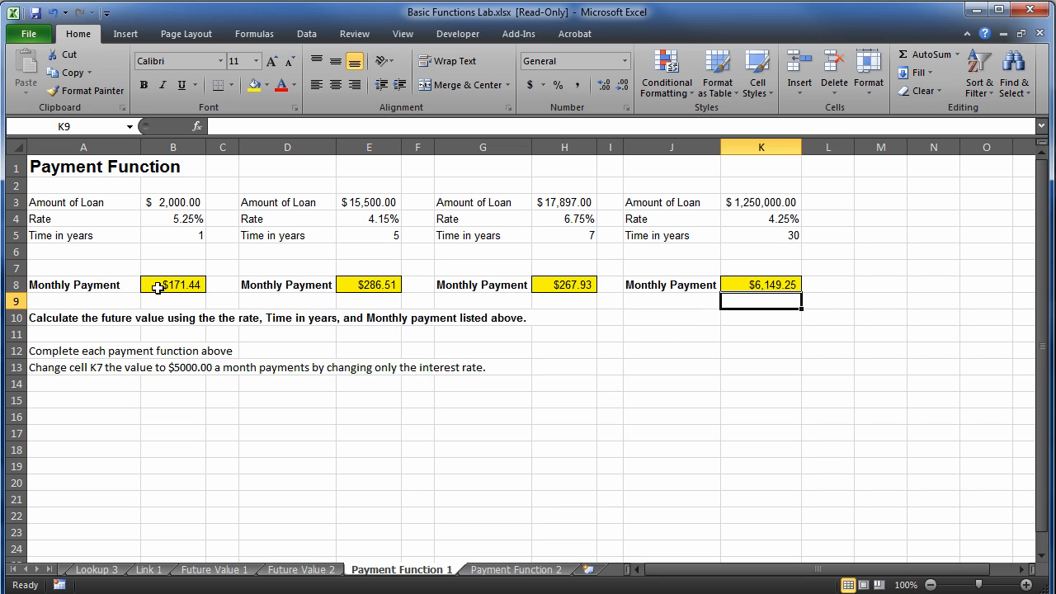
- On the Payment Function 2 sheet, insert the PMT function in the every-other-month payment cell, B8
click(551, 571)
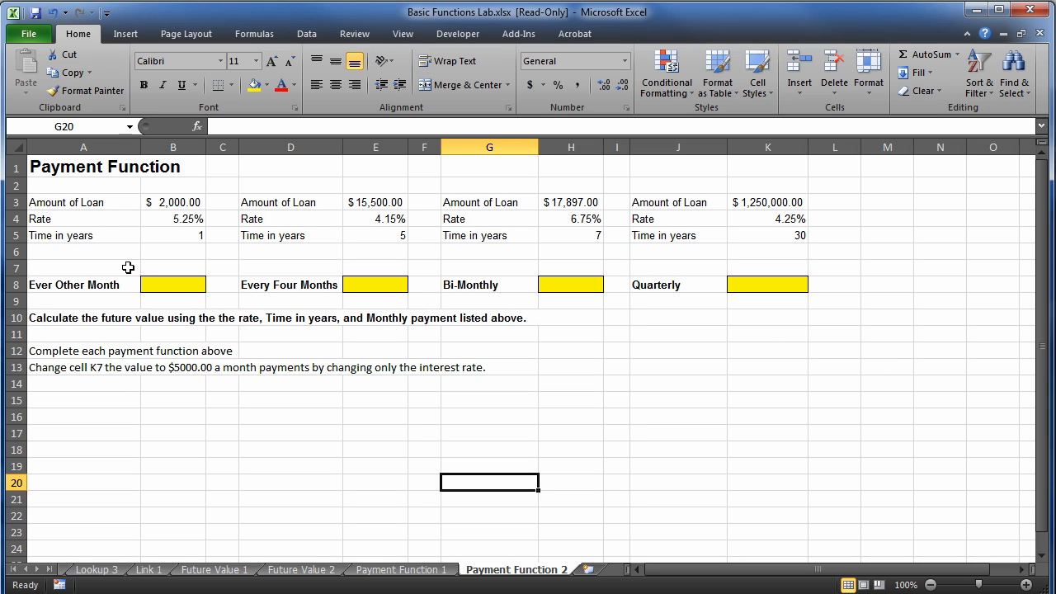
click(189, 287)
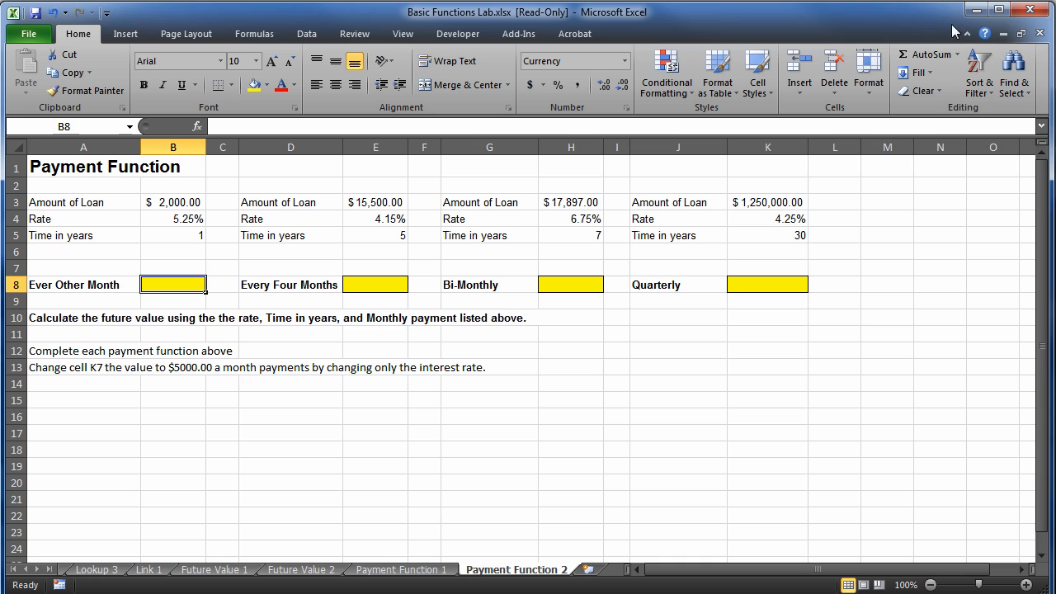
click(958, 54)
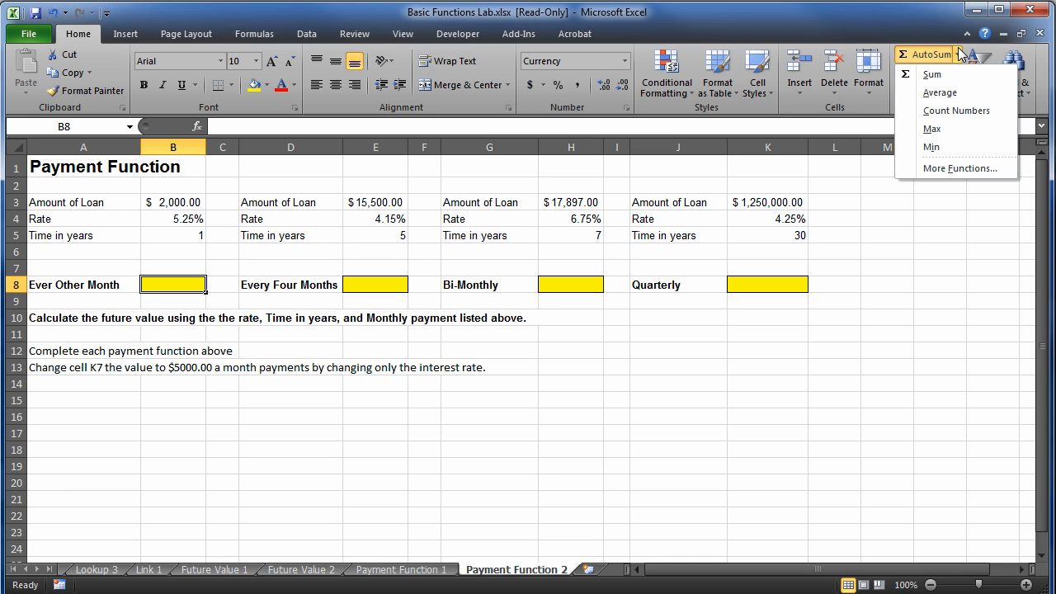
click(951, 175)
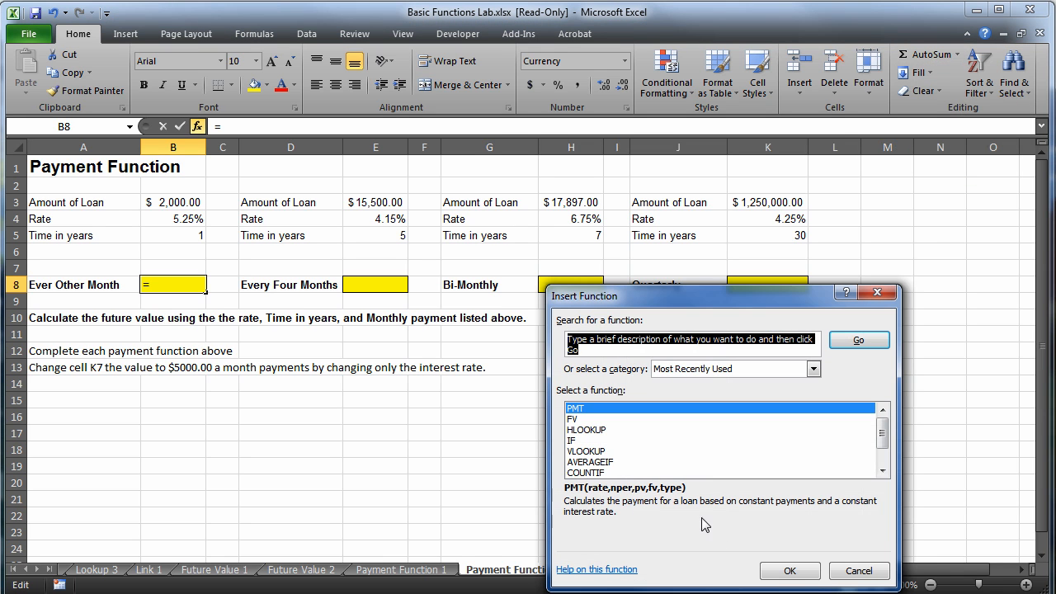
click(791, 571)
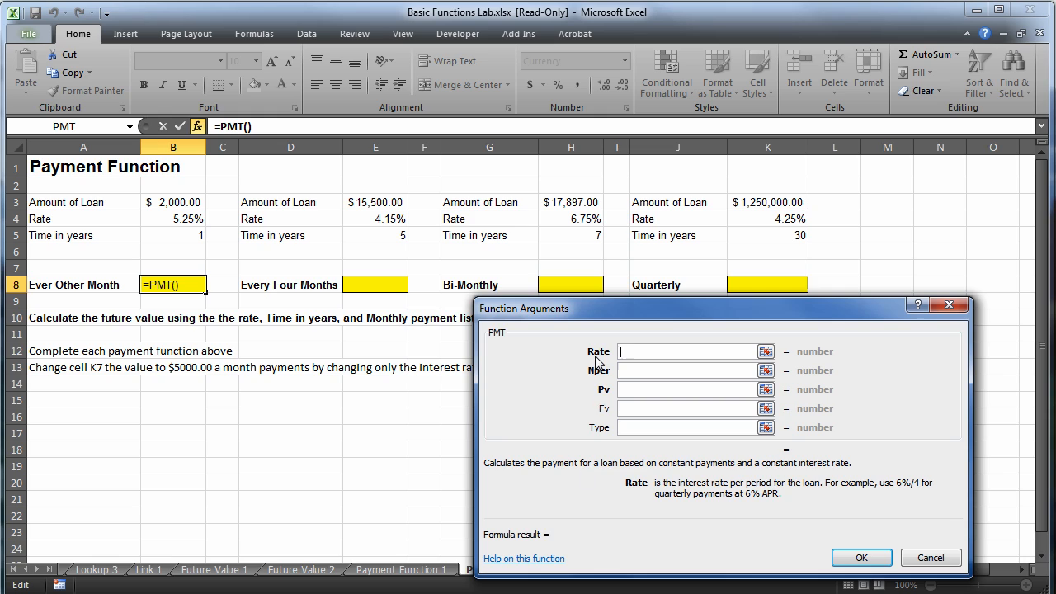
- Complete the B8 PMT function with B4/6 as rate, B5*6 as number of periods and -B3 as present value
click(160, 218)
text(/6)
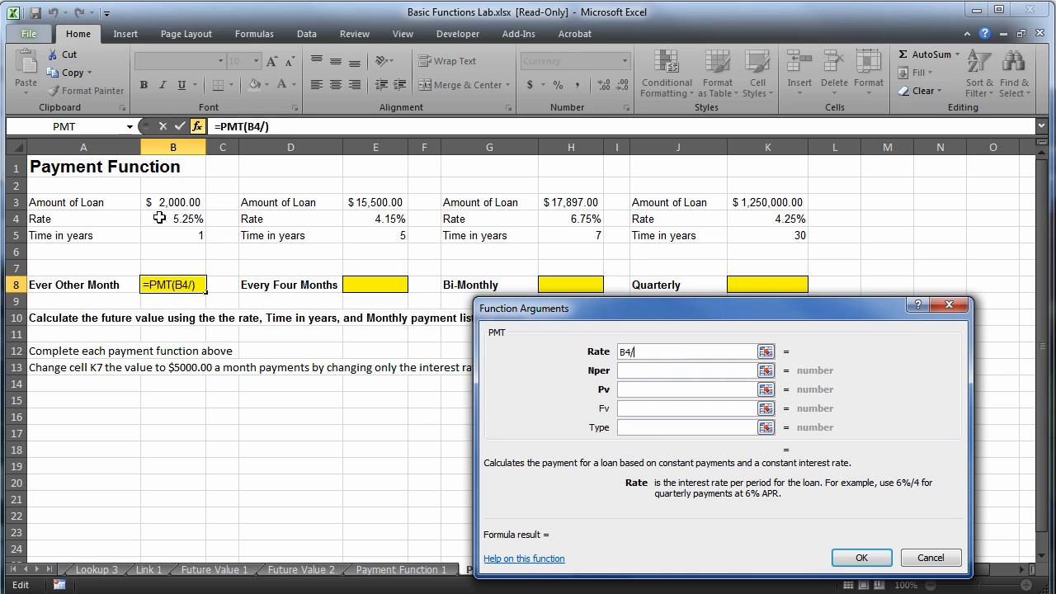
click(652, 370)
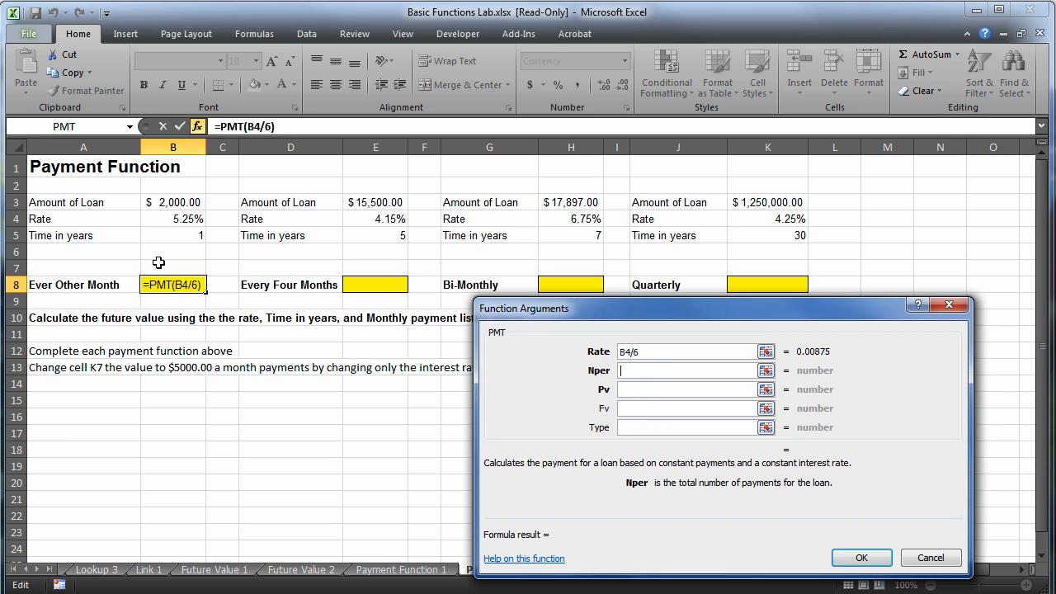
click(165, 237)
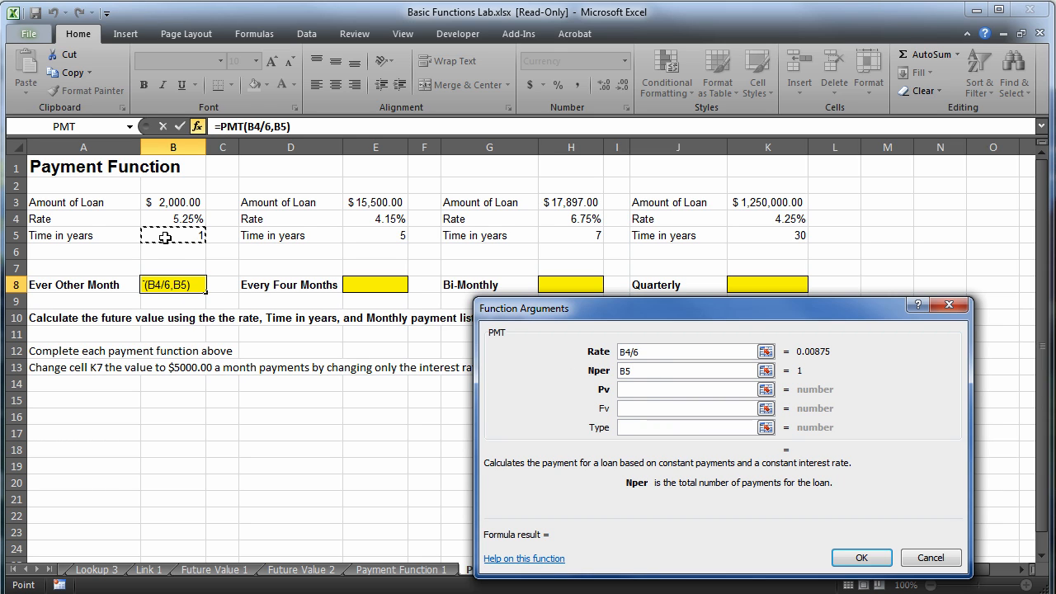
text(*6)
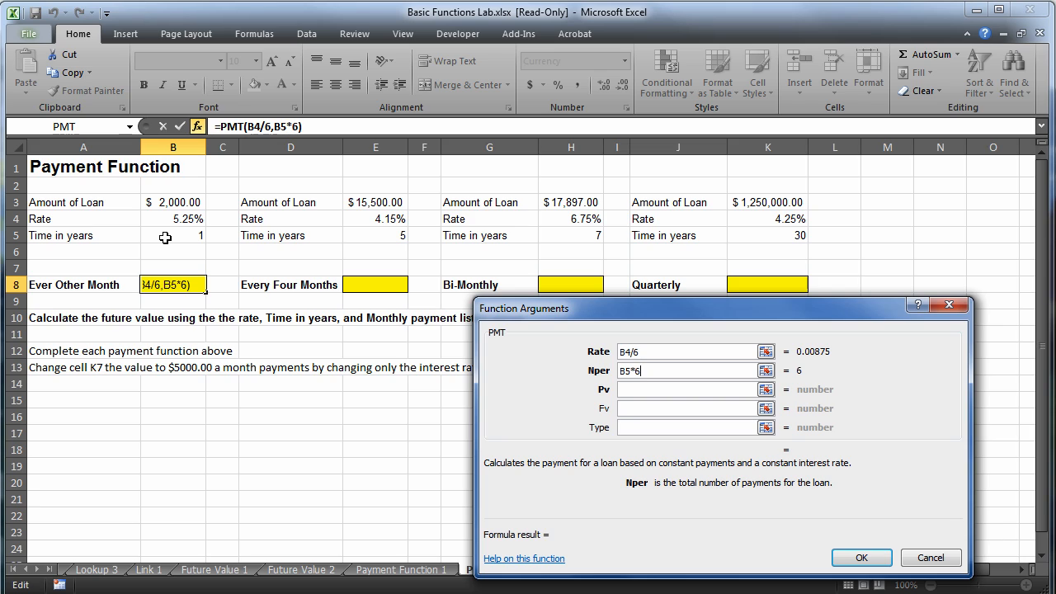
click(666, 389)
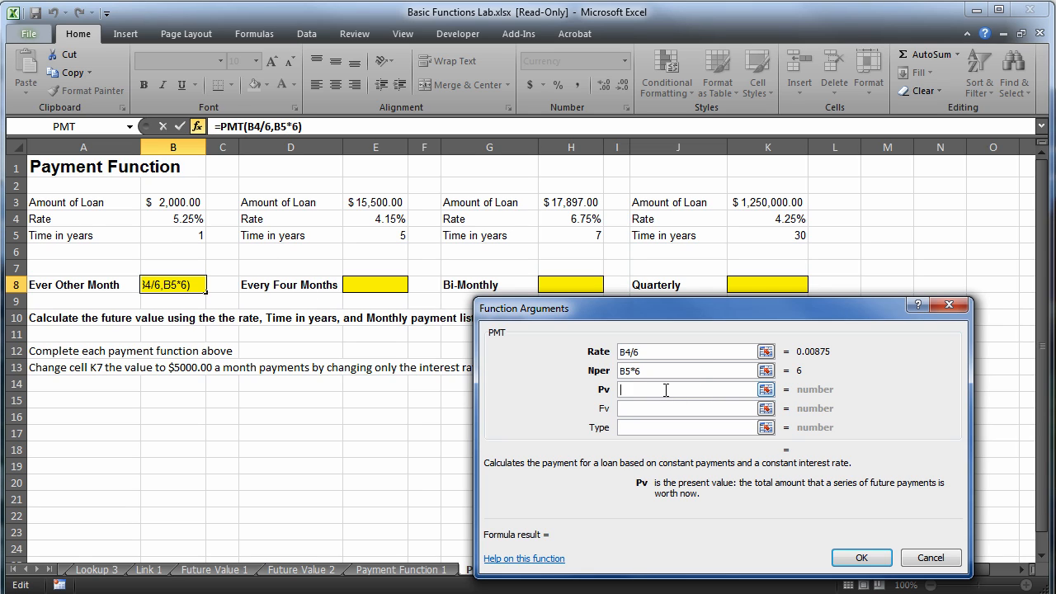
text(-)
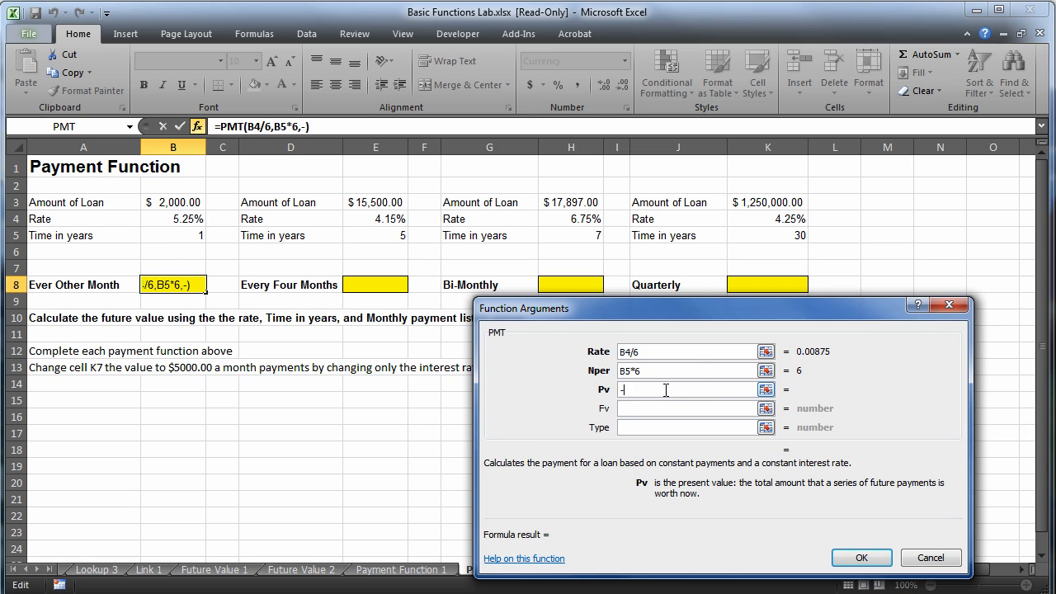
click(165, 202)
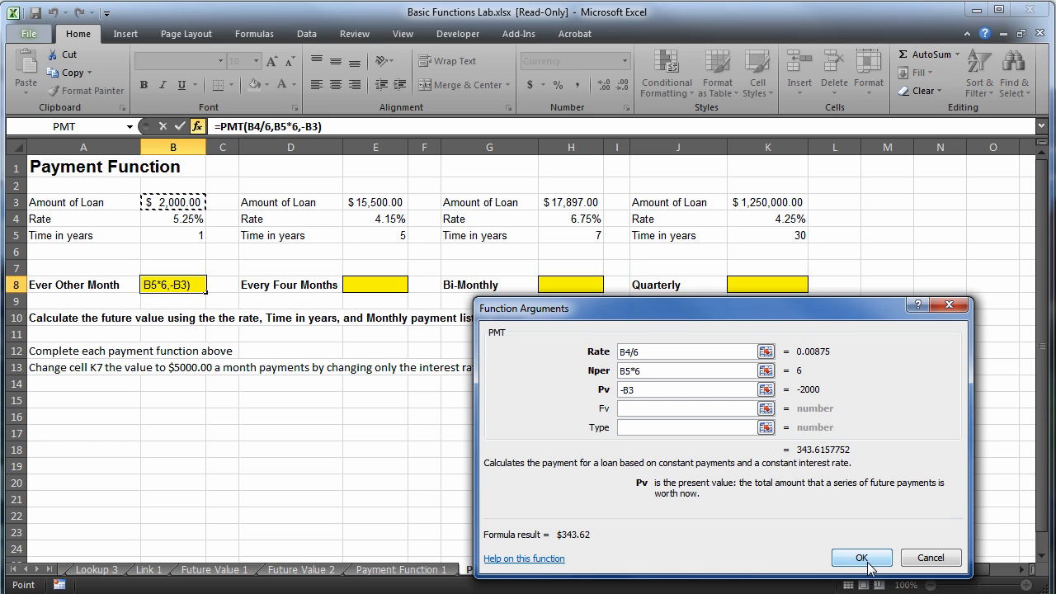
click(862, 559)
click(250, 436)
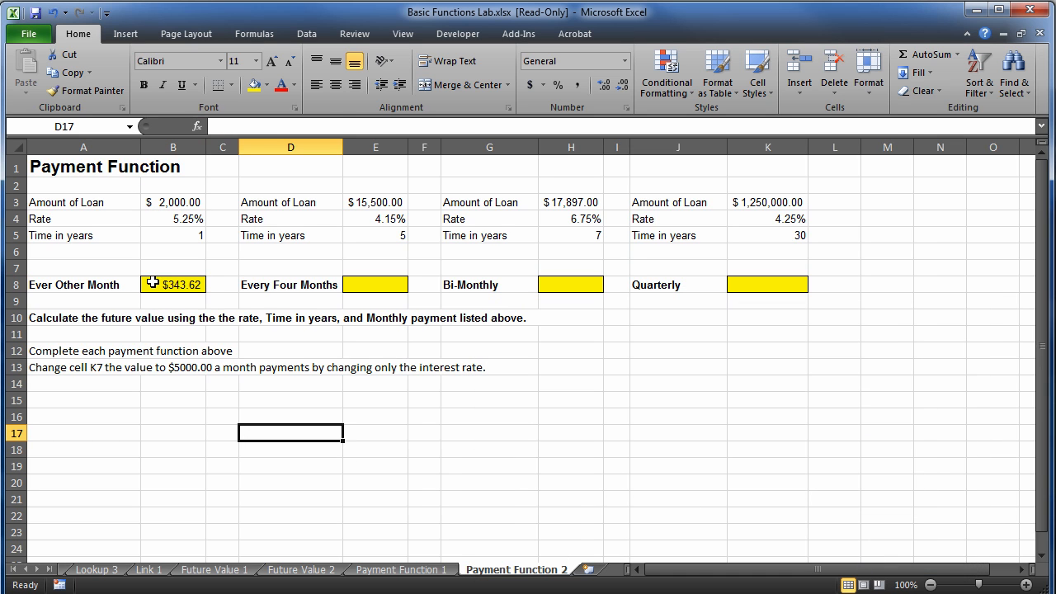
- Insert the PMT function in the Every Four Months payment cell, E8
click(390, 287)
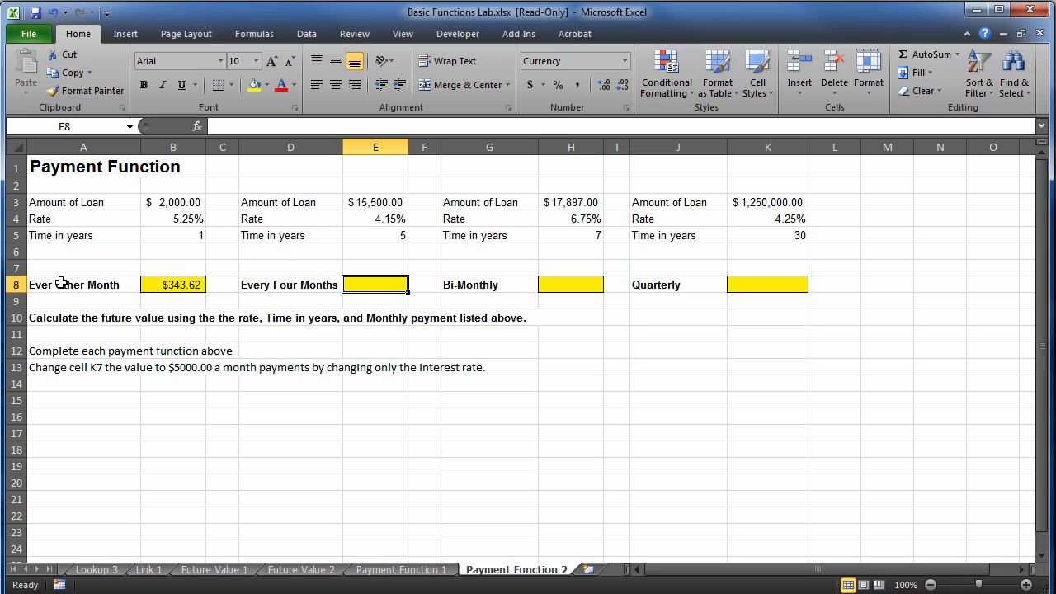
click(957, 55)
click(960, 169)
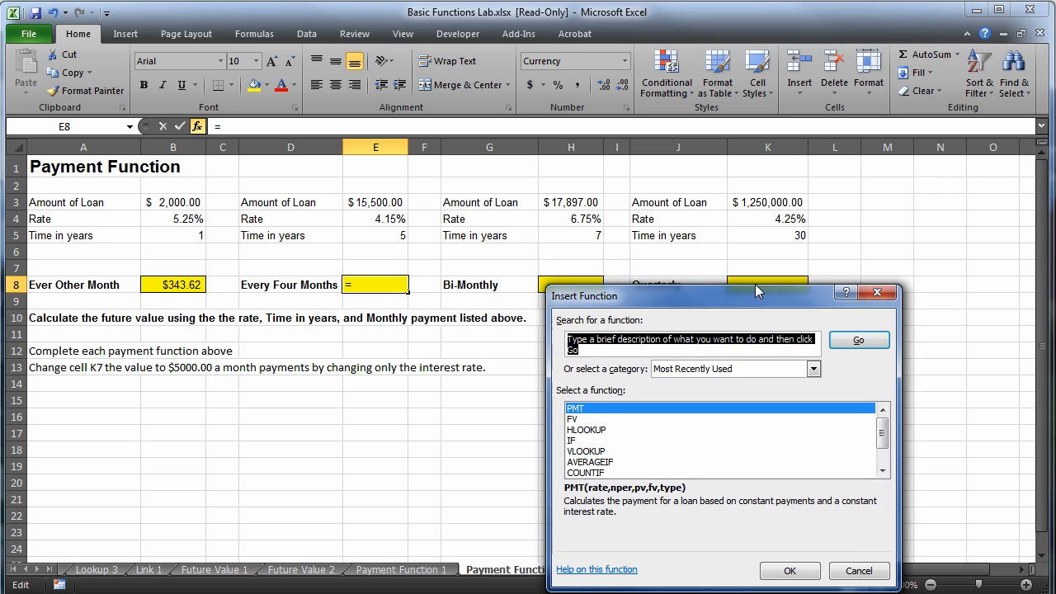
click(798, 571)
drag(602, 307, 592, 307)
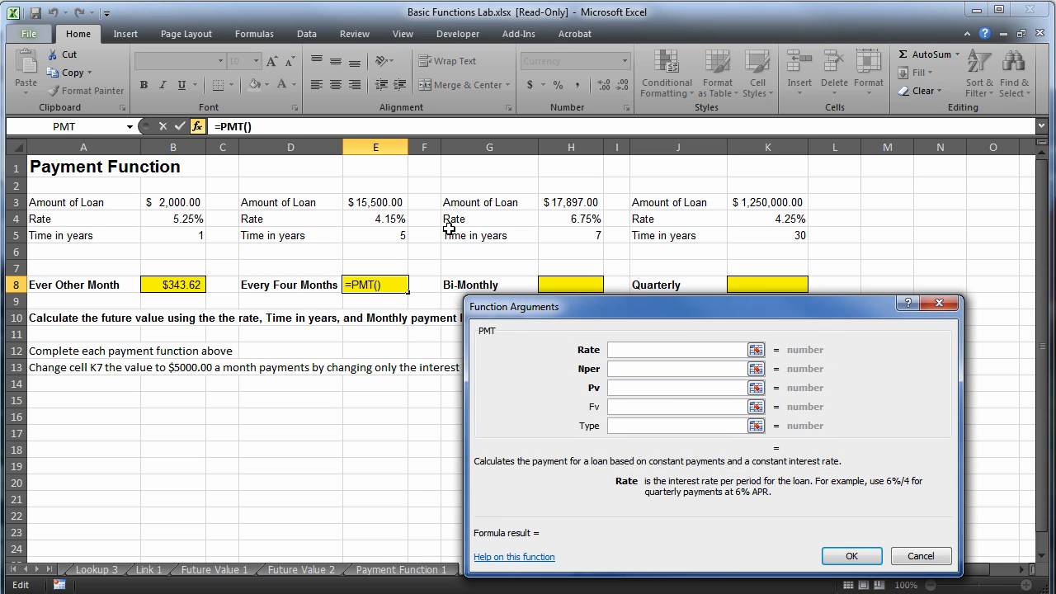
- Complete the E8 PMT function with E4/3 as rate, E5*3 as number of periods and -E3 as present value
click(373, 219)
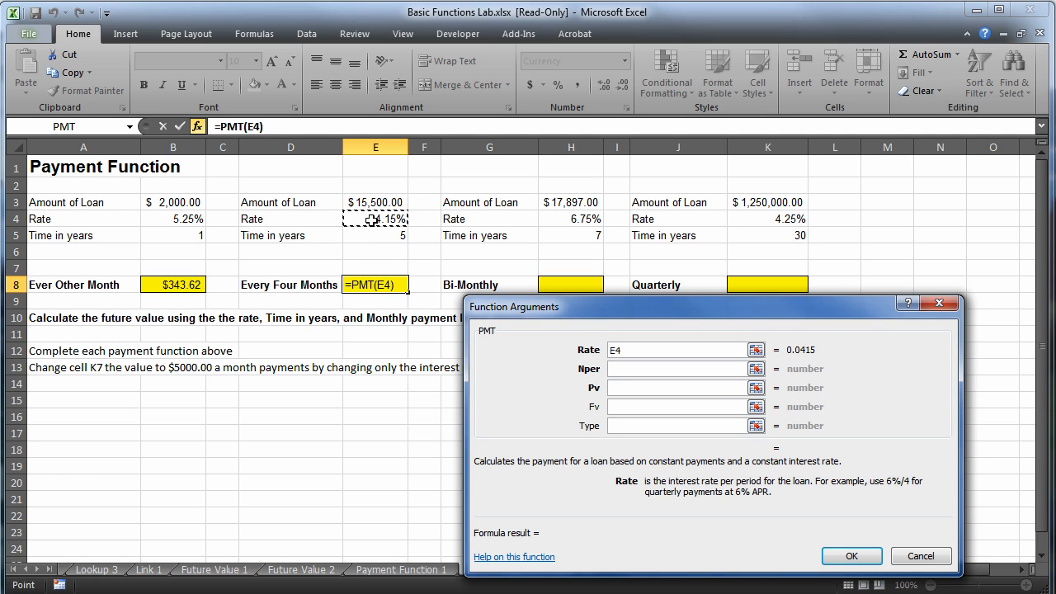
text(/3)
click(637, 368)
click(372, 237)
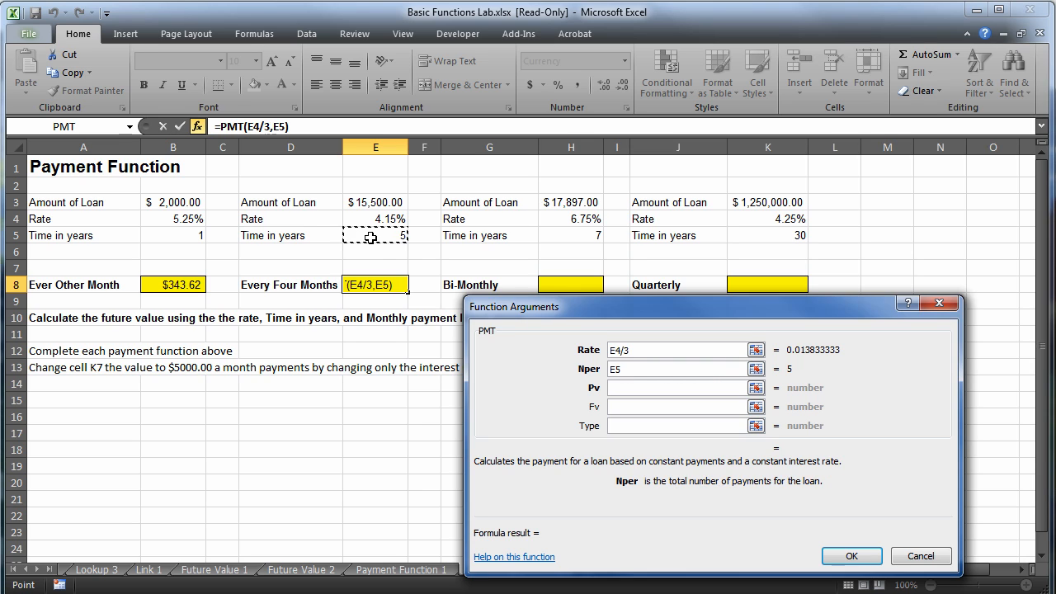
text(*3)
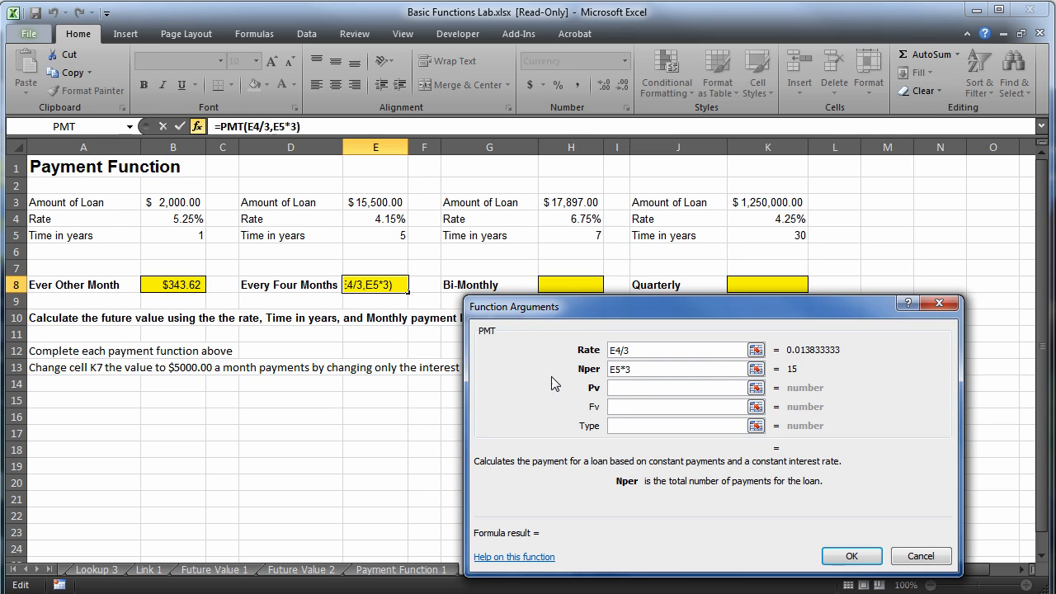
click(632, 388)
text(-)
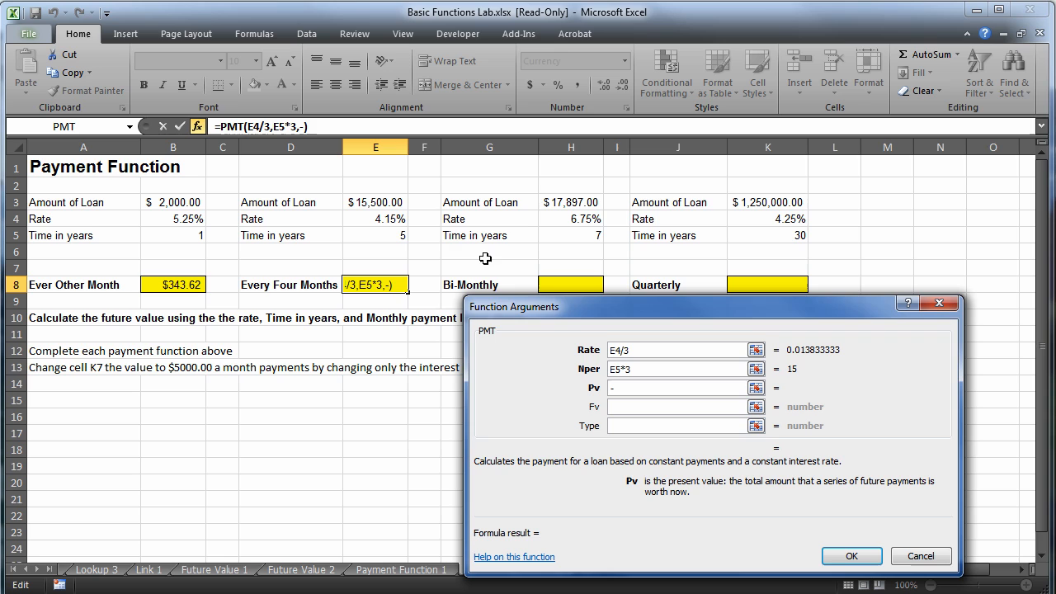
click(376, 201)
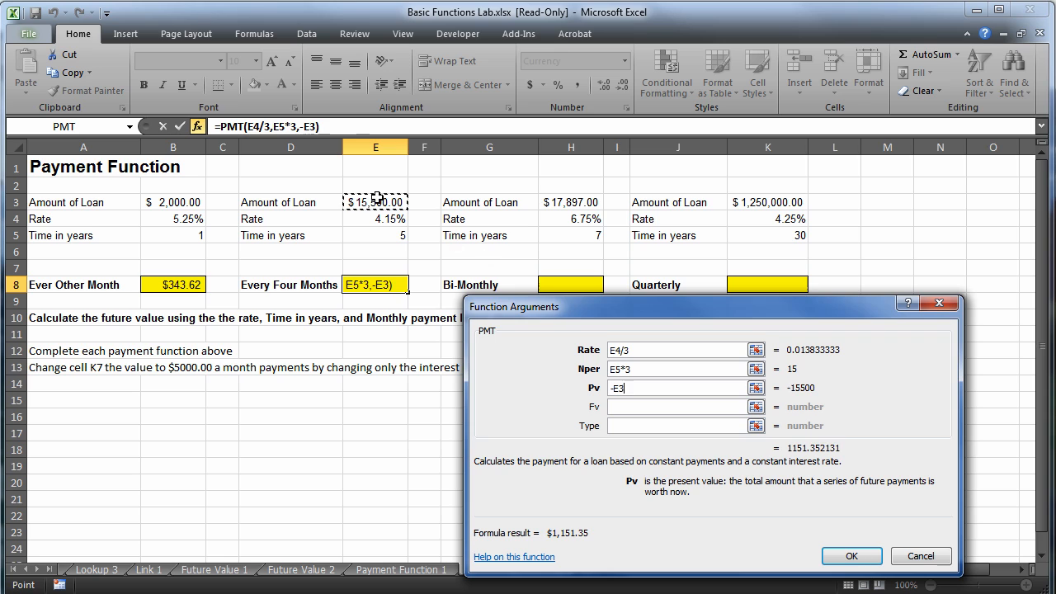
click(853, 556)
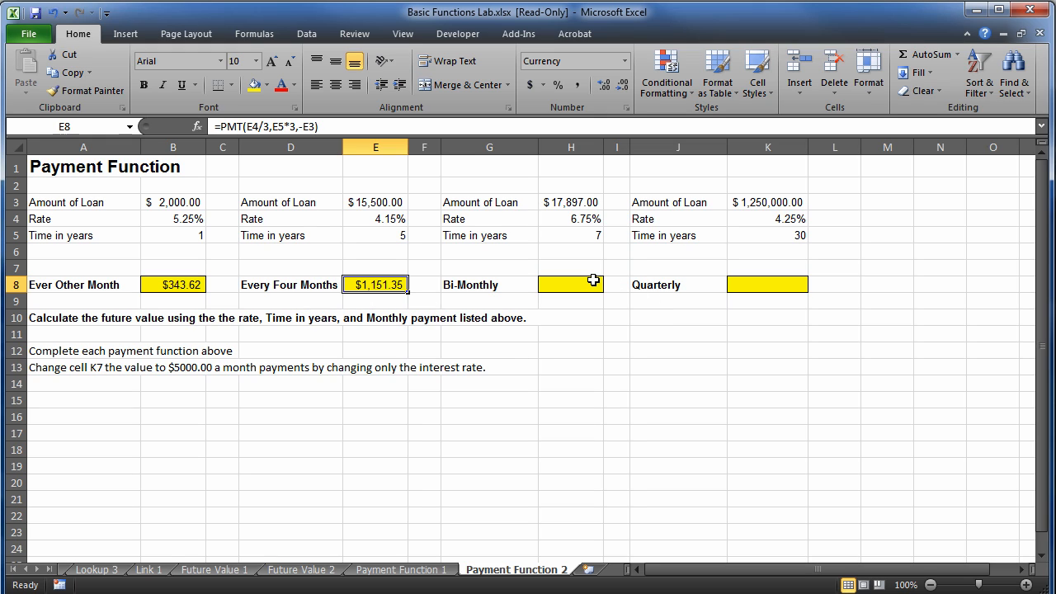
- Insert the PMT function in the Bi-Monthly payment cell, H8
click(593, 284)
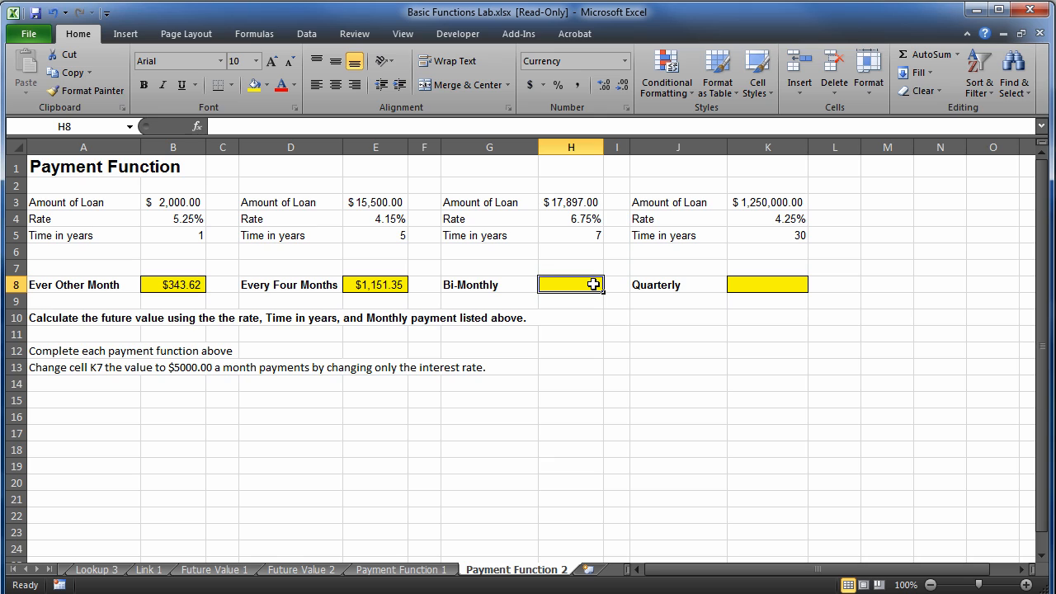
click(957, 56)
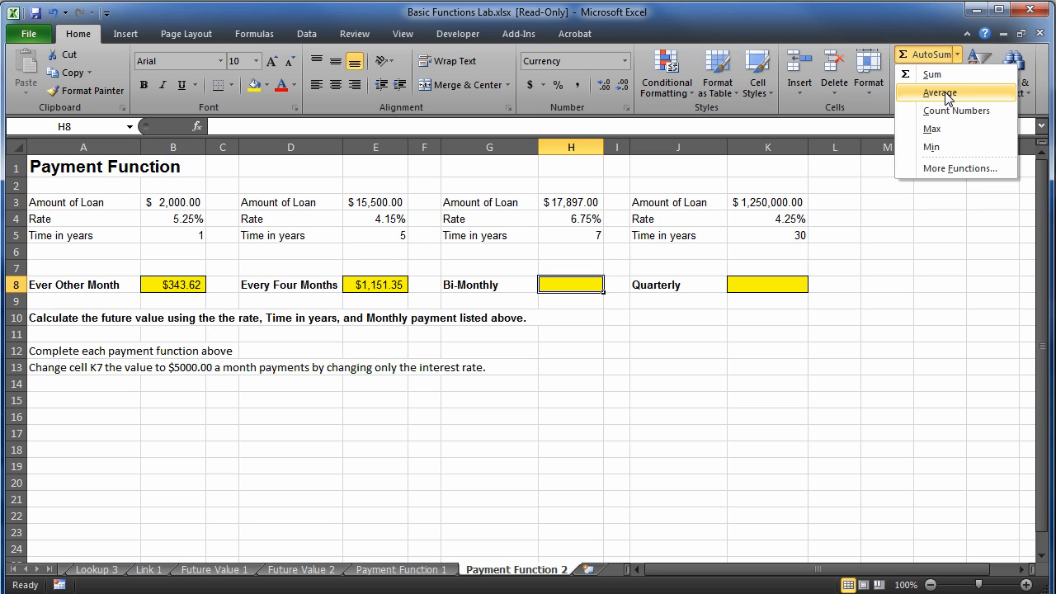
click(933, 167)
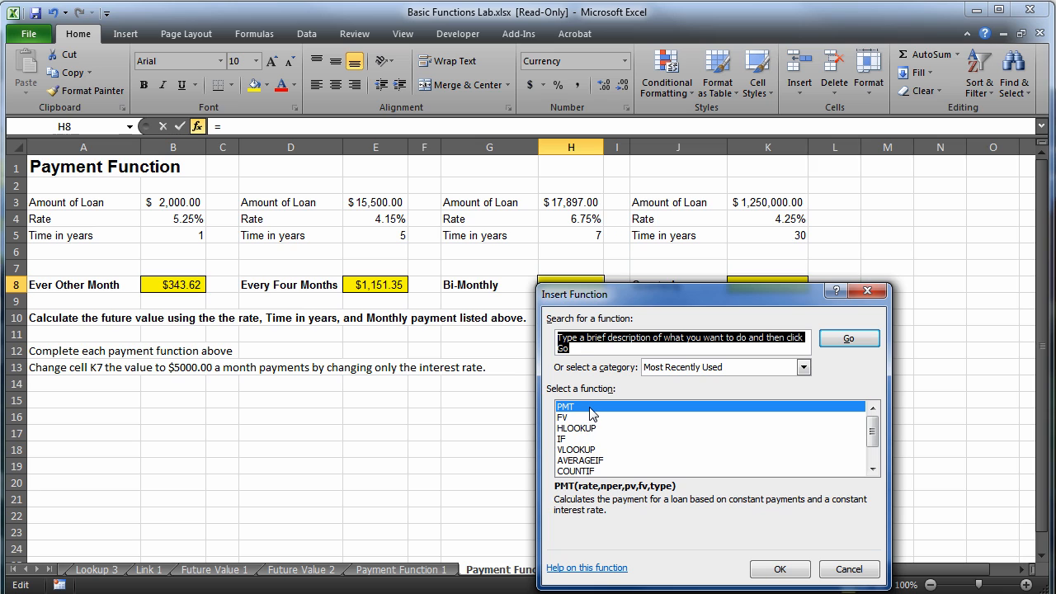
double_click(591, 407)
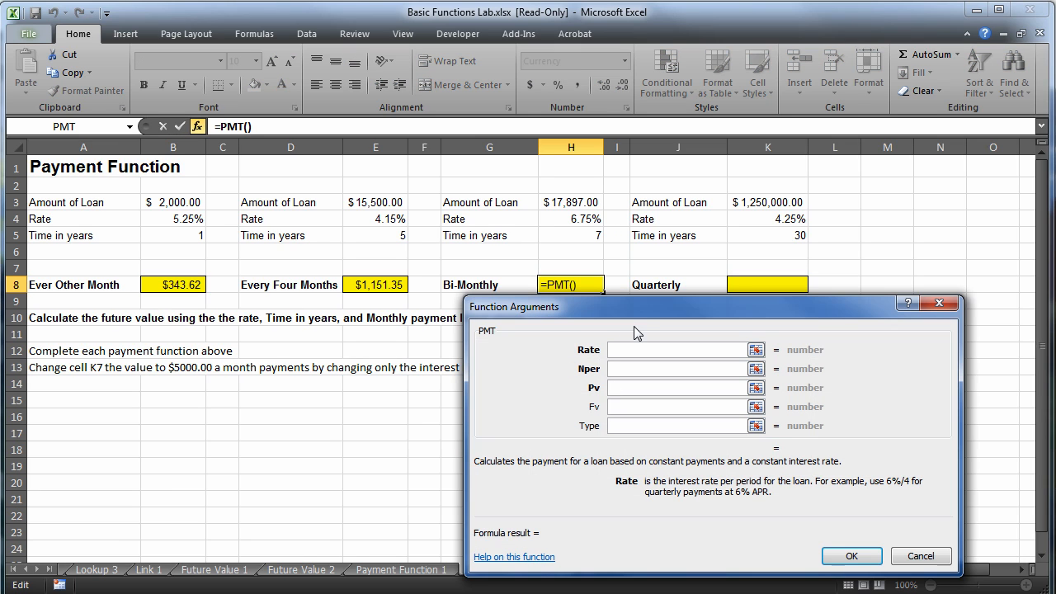
- Complete the H8 PMT function with H4/24 as rate, H5*24 as number of periods and -H3 as present value
click(583, 218)
text(/)
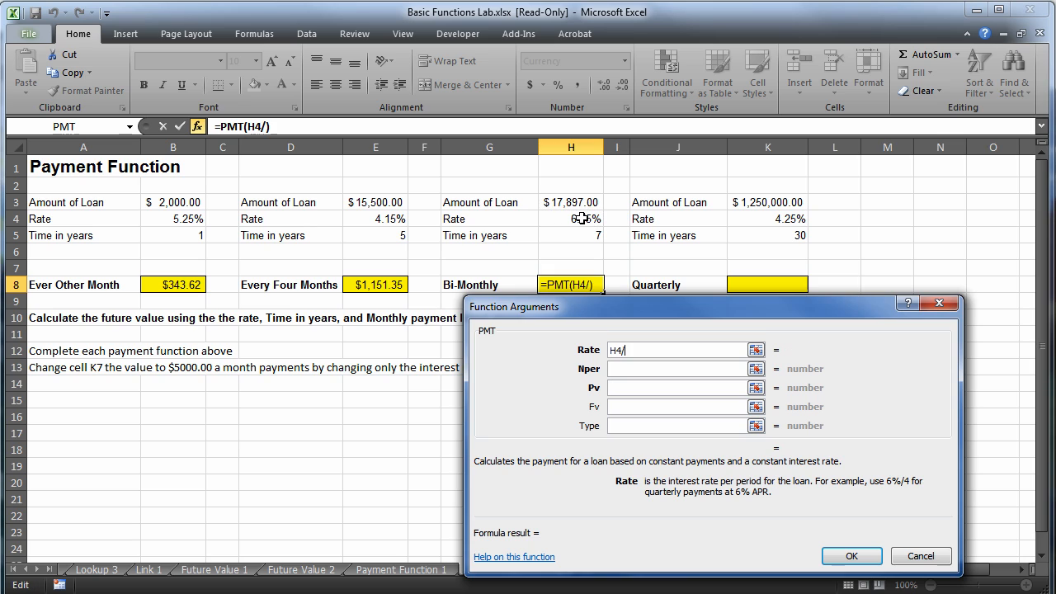
text(24)
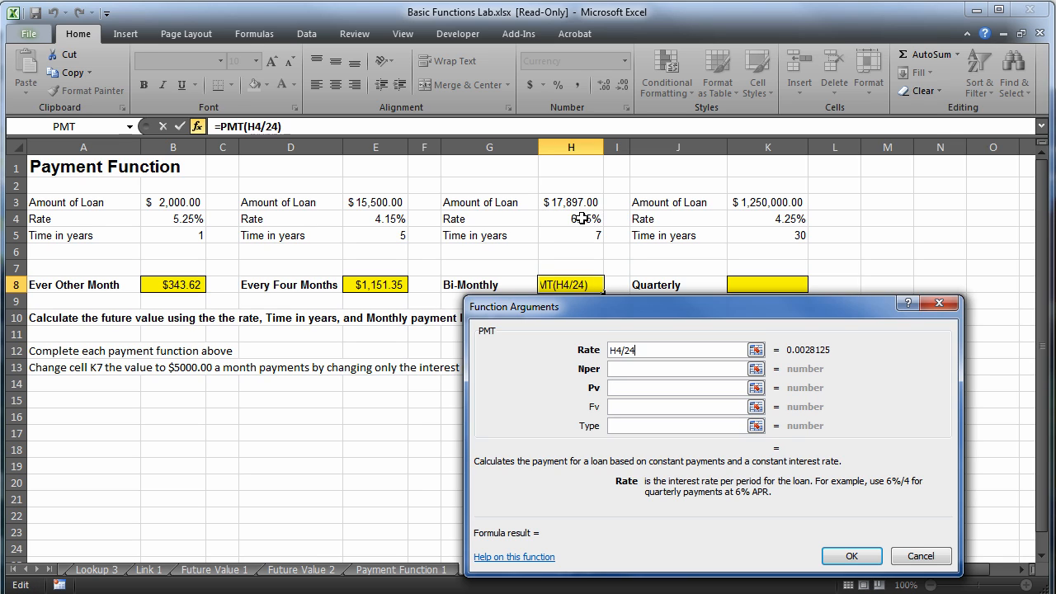
click(639, 369)
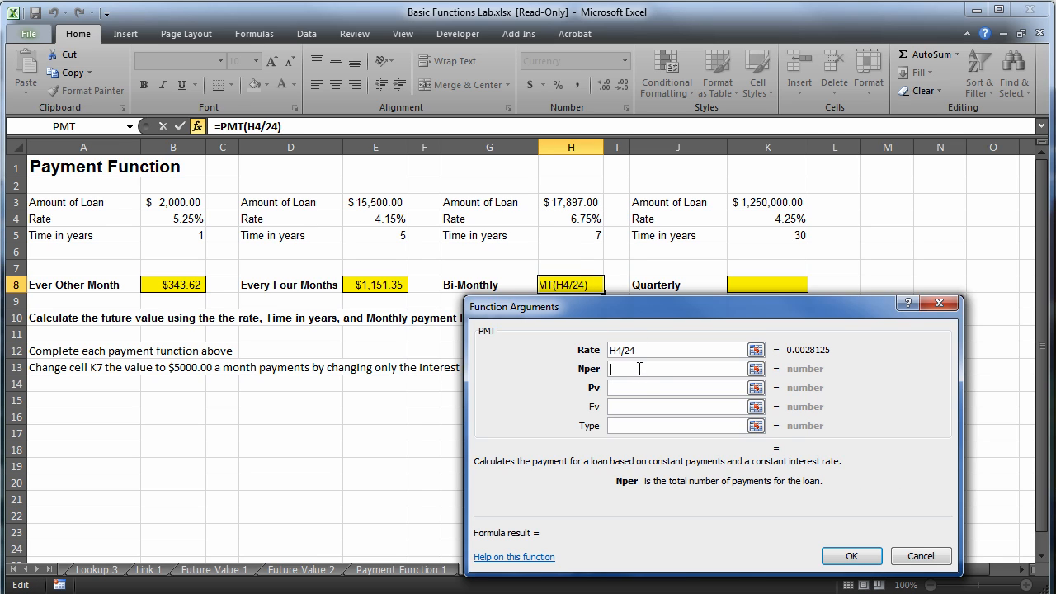
click(571, 235)
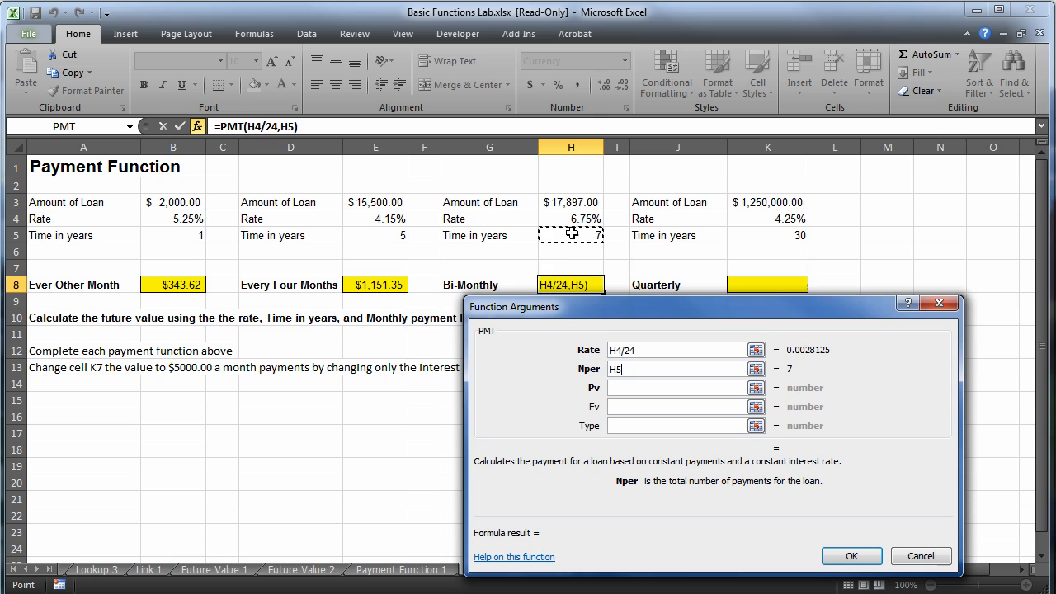
text(*24)
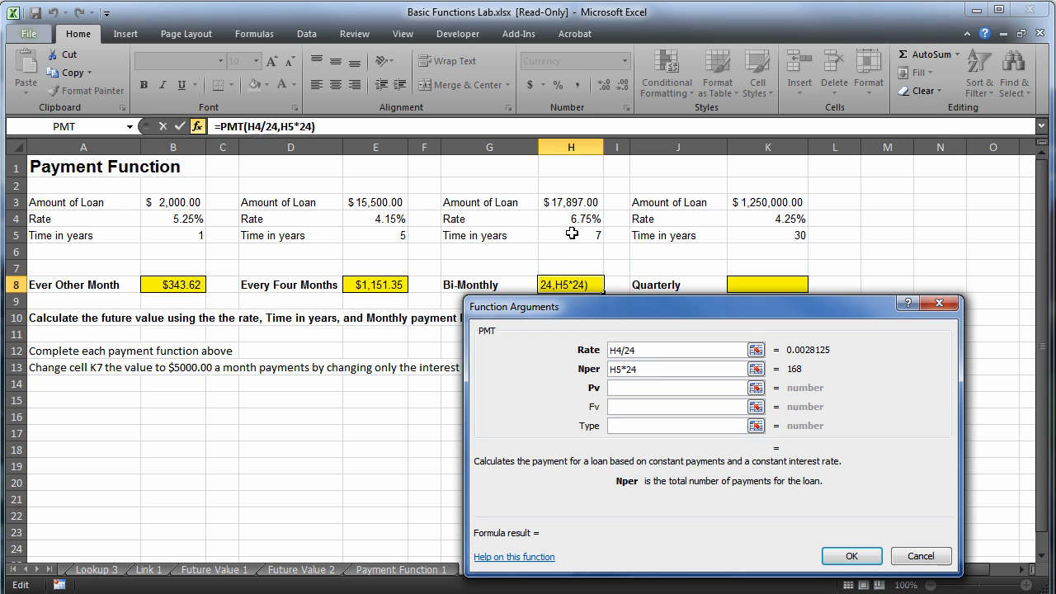
click(637, 387)
text(-)
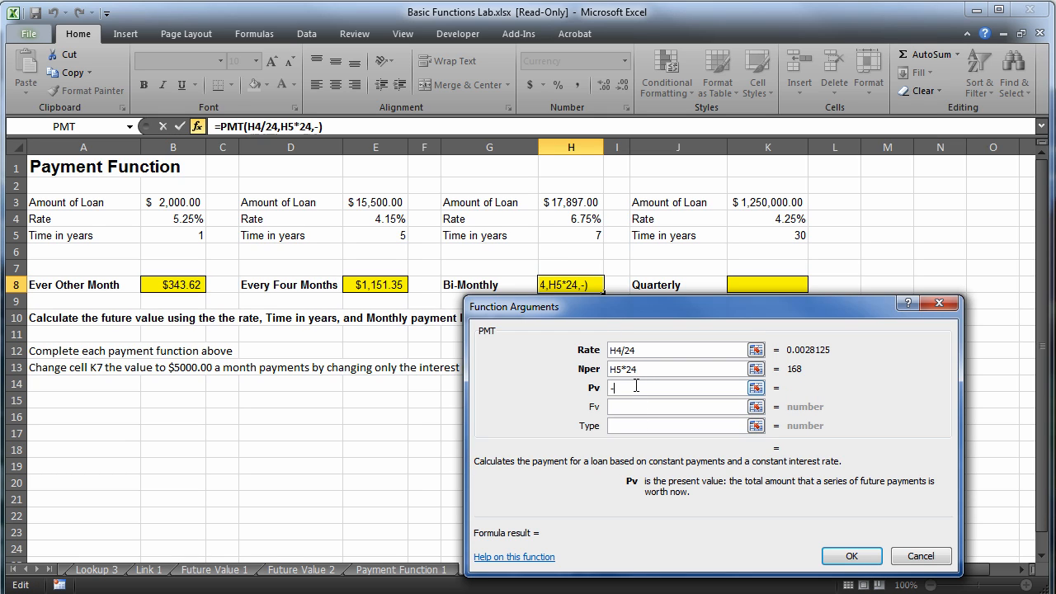
click(560, 203)
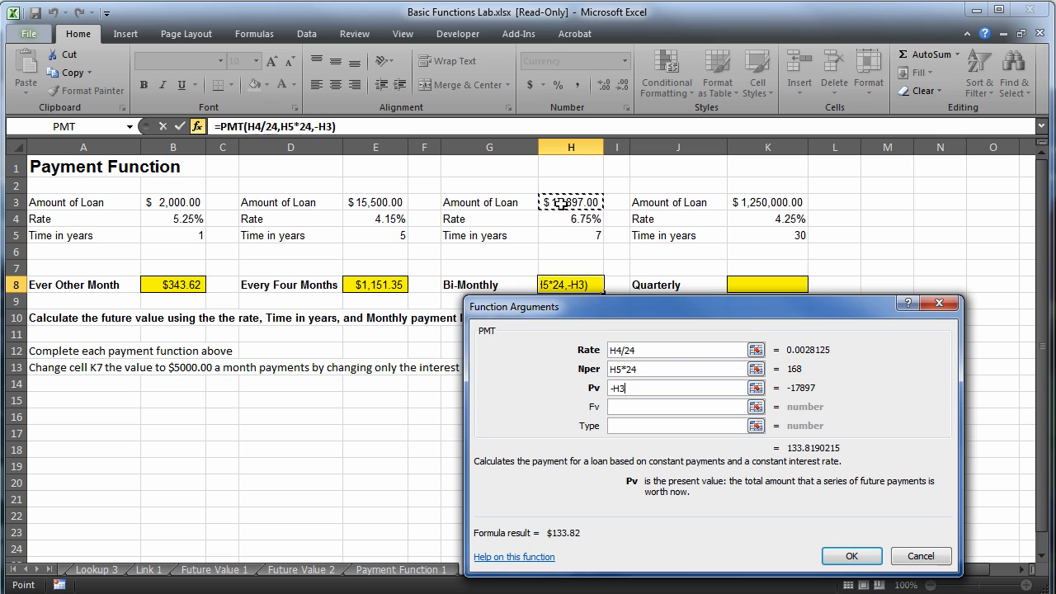
key(Return)
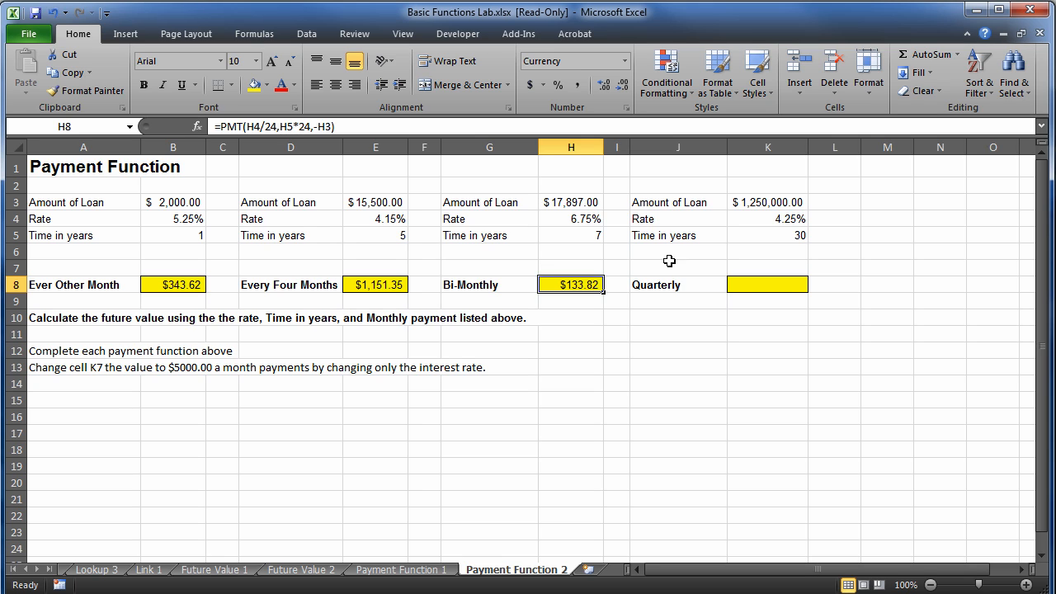
- Insert the PMT function in the Quarterly payment cell, K8
click(774, 285)
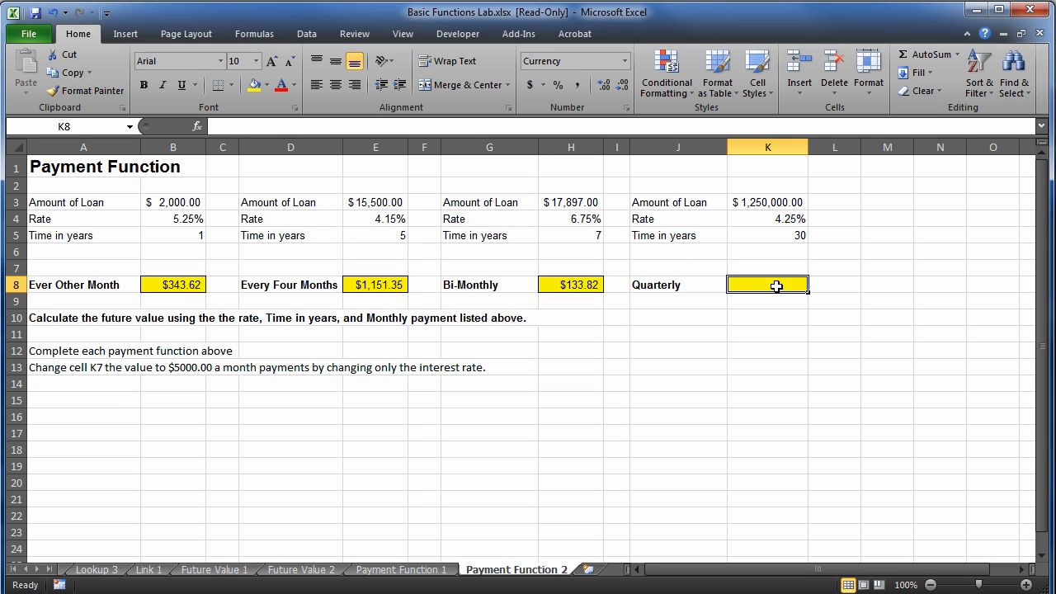
click(957, 55)
click(957, 168)
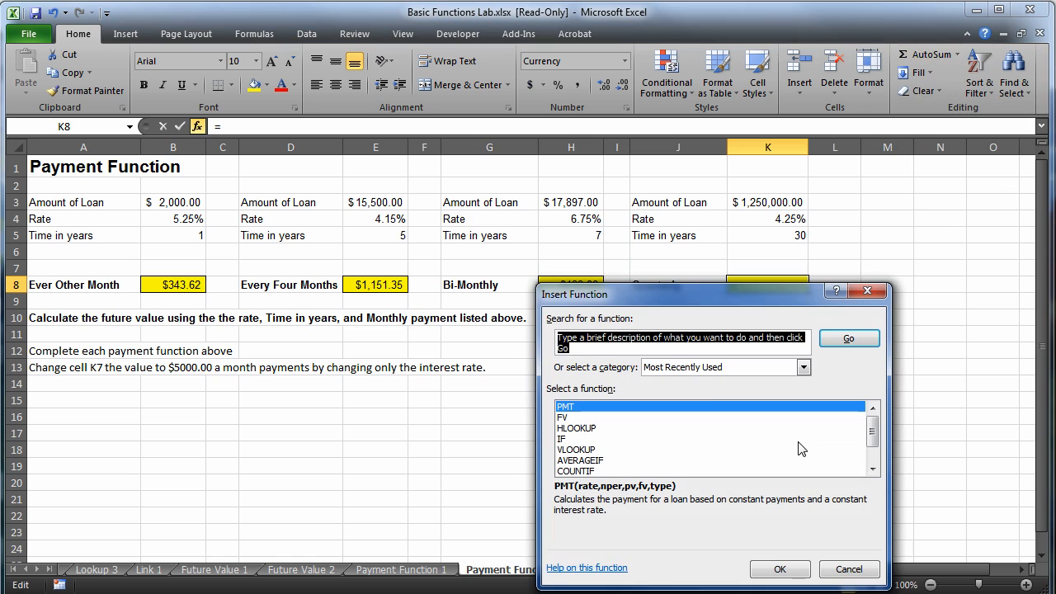
click(789, 571)
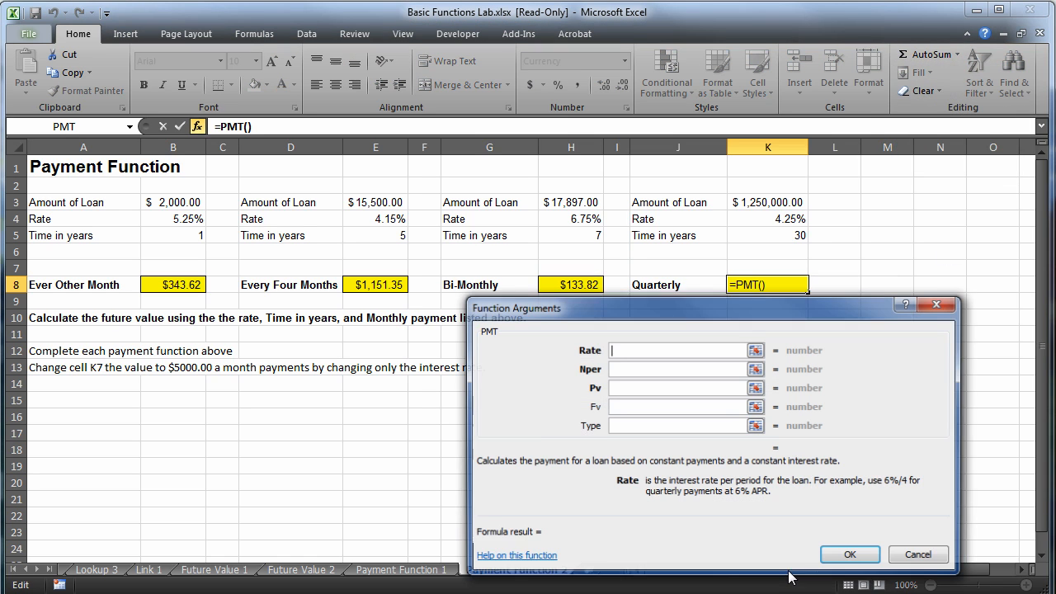
drag(687, 307, 690, 332)
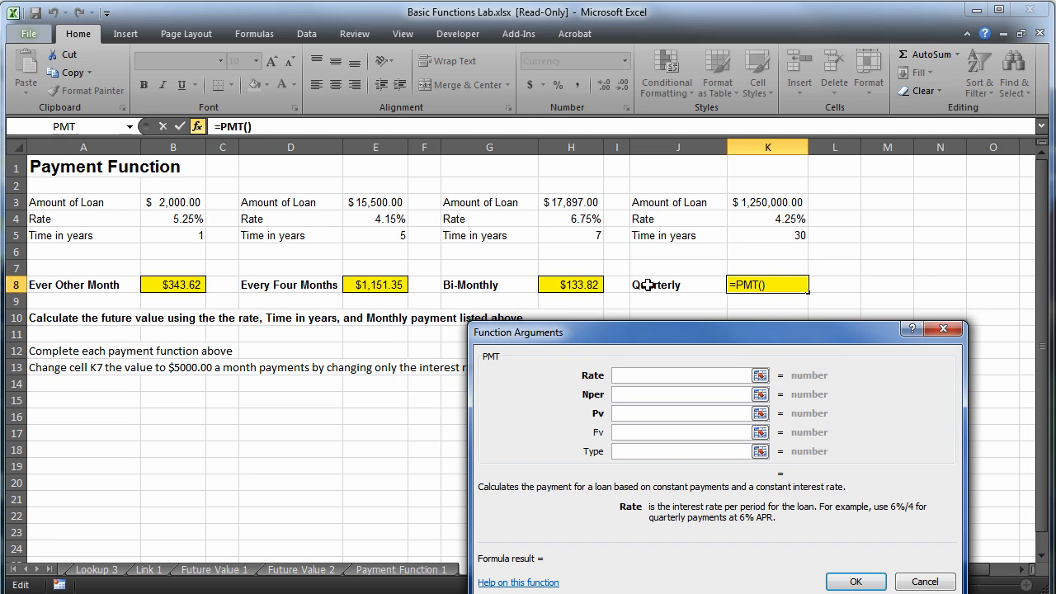
- Complete the K8 PMT function with K4/4 as rate, K5*4 as number of periods and -K3 as present value
click(782, 219)
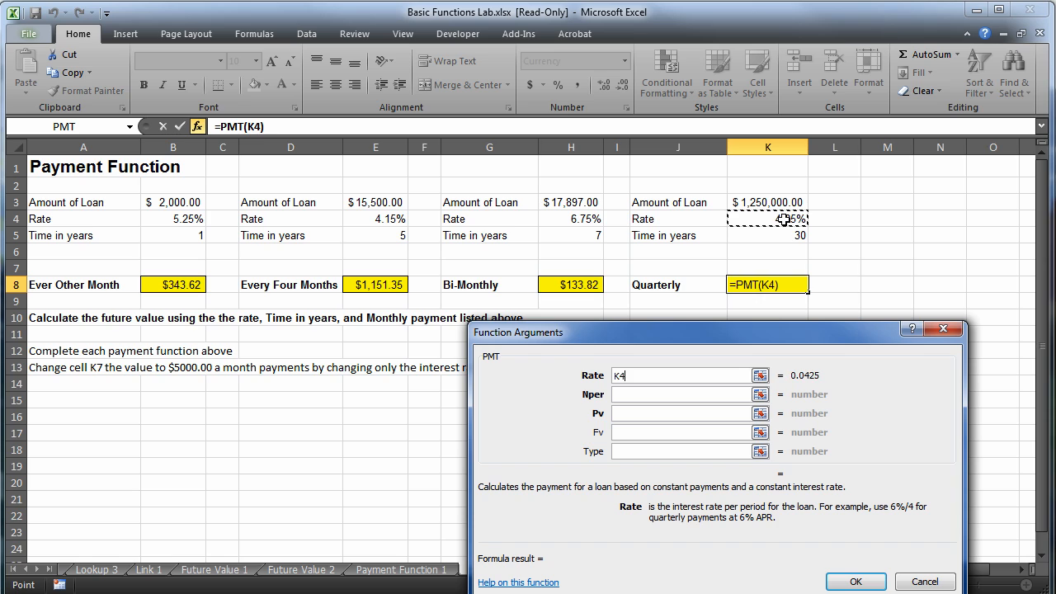
text(/4)
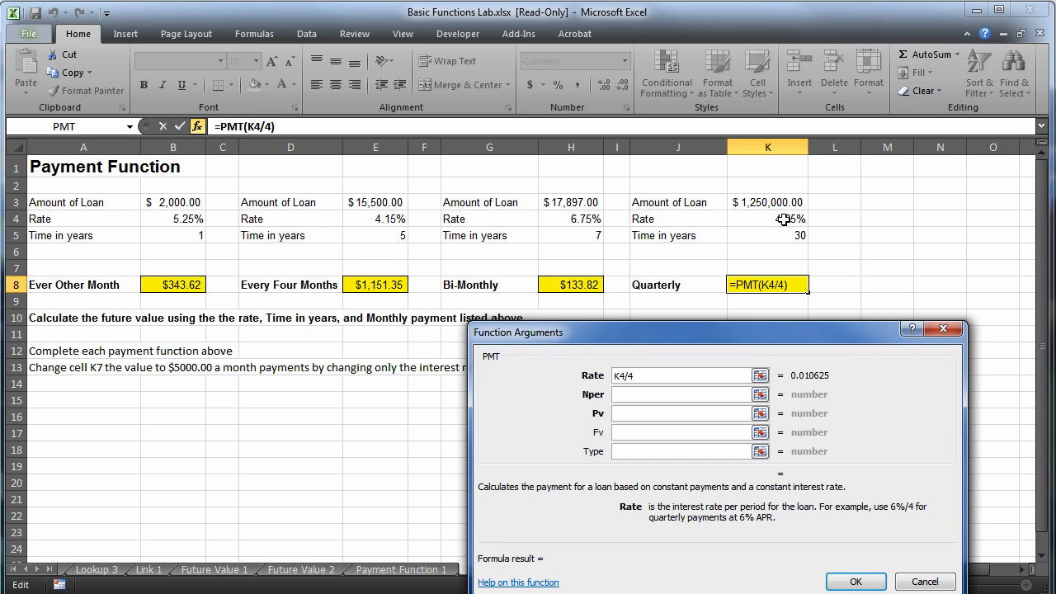
click(671, 396)
click(776, 239)
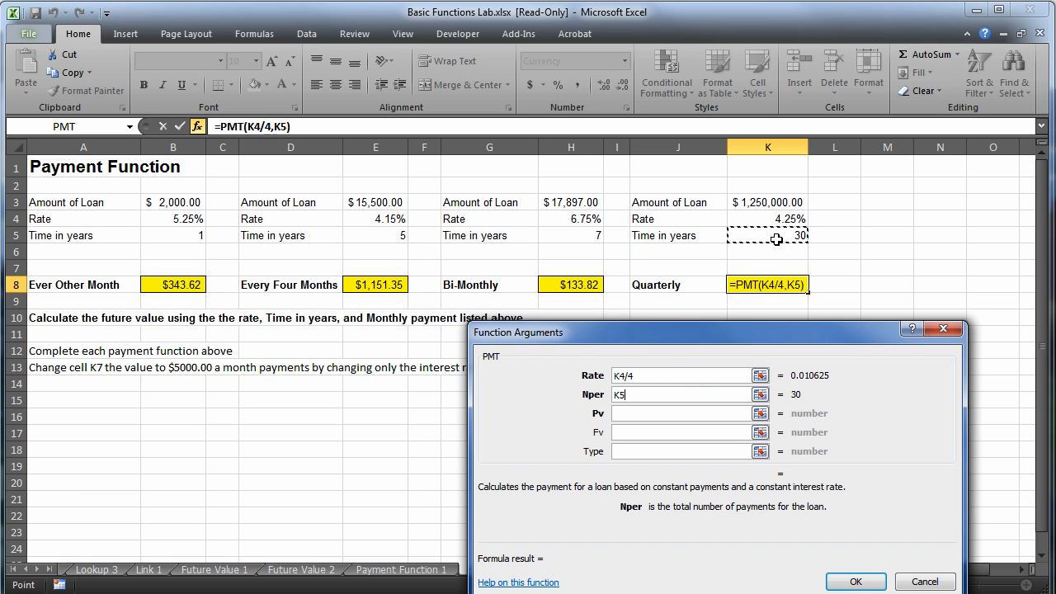
text(*4)
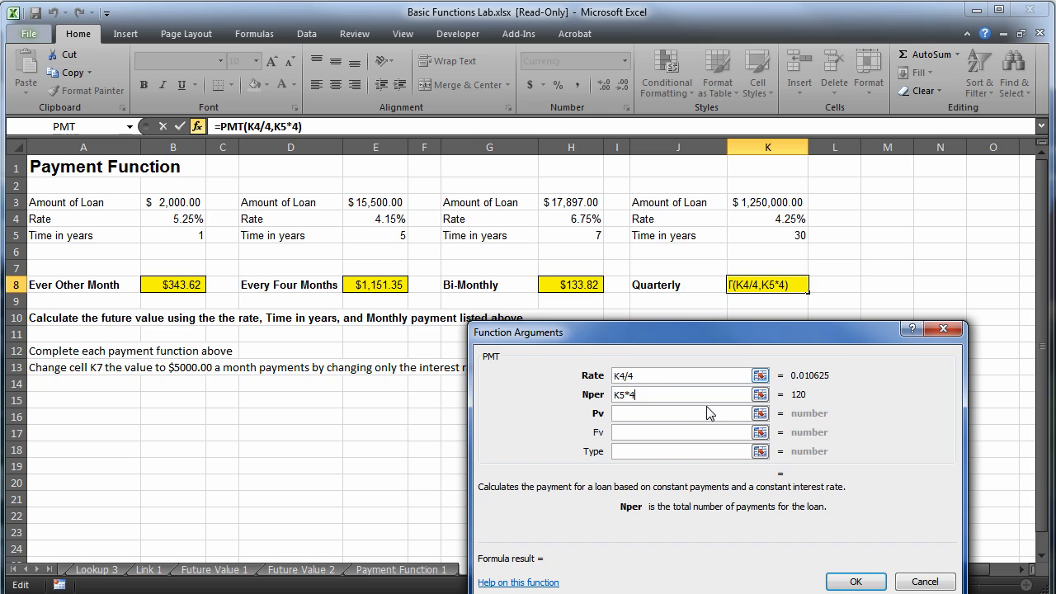
click(664, 416)
text(-)
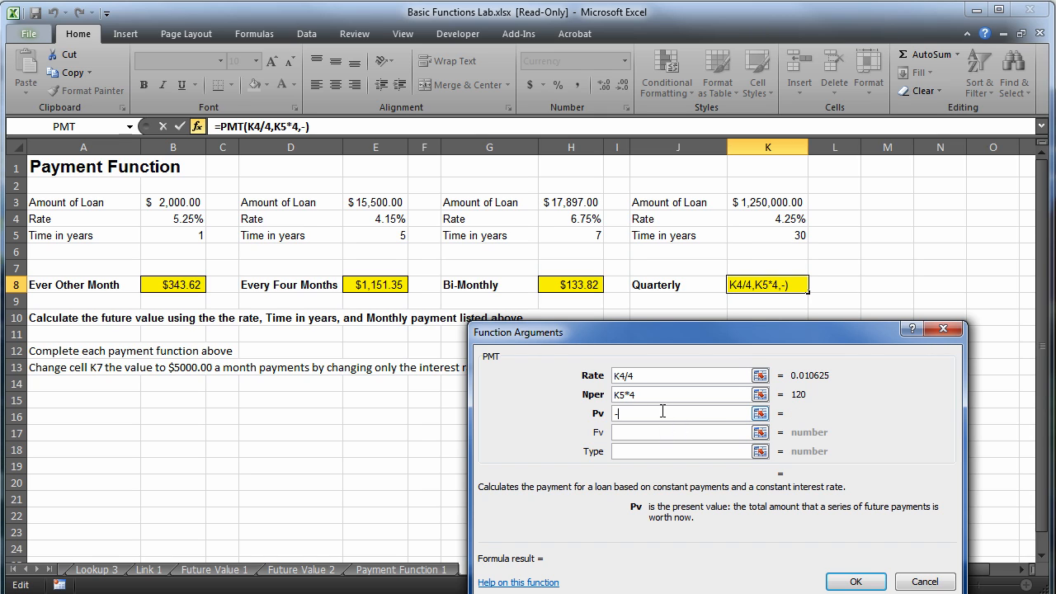
click(760, 205)
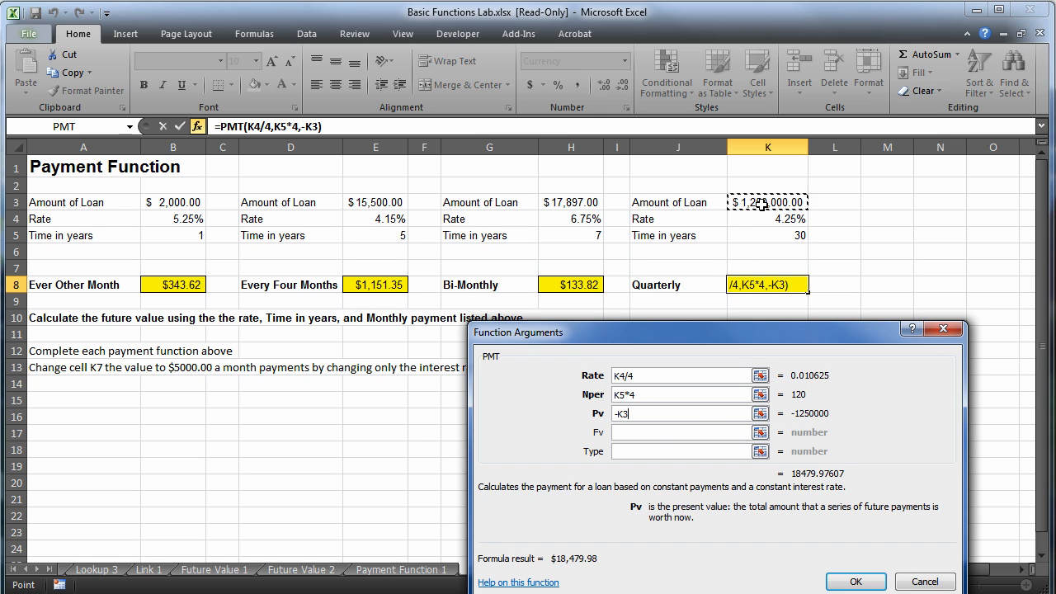
click(856, 582)
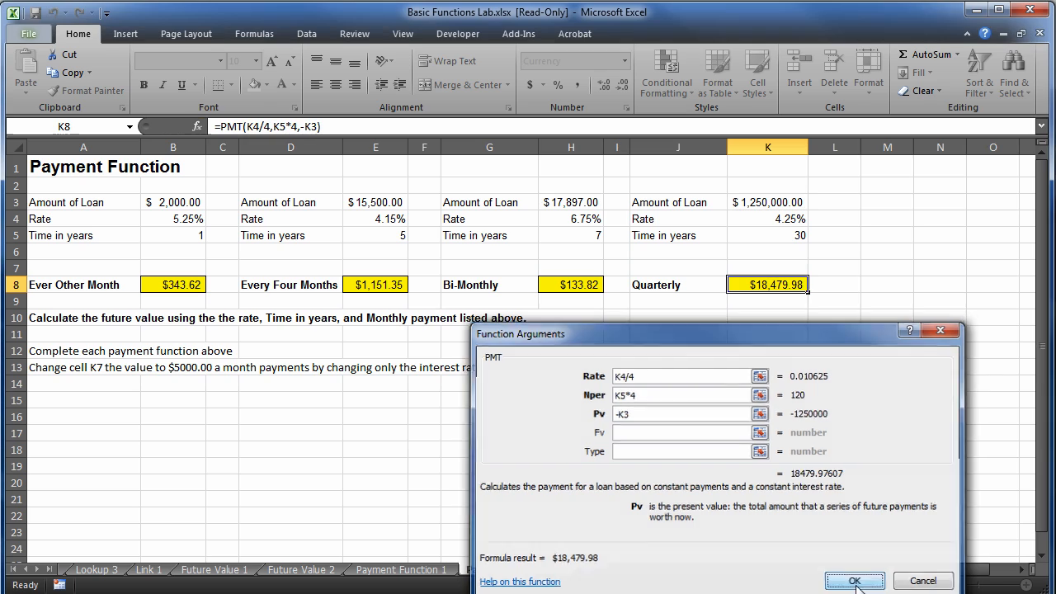
click(867, 403)
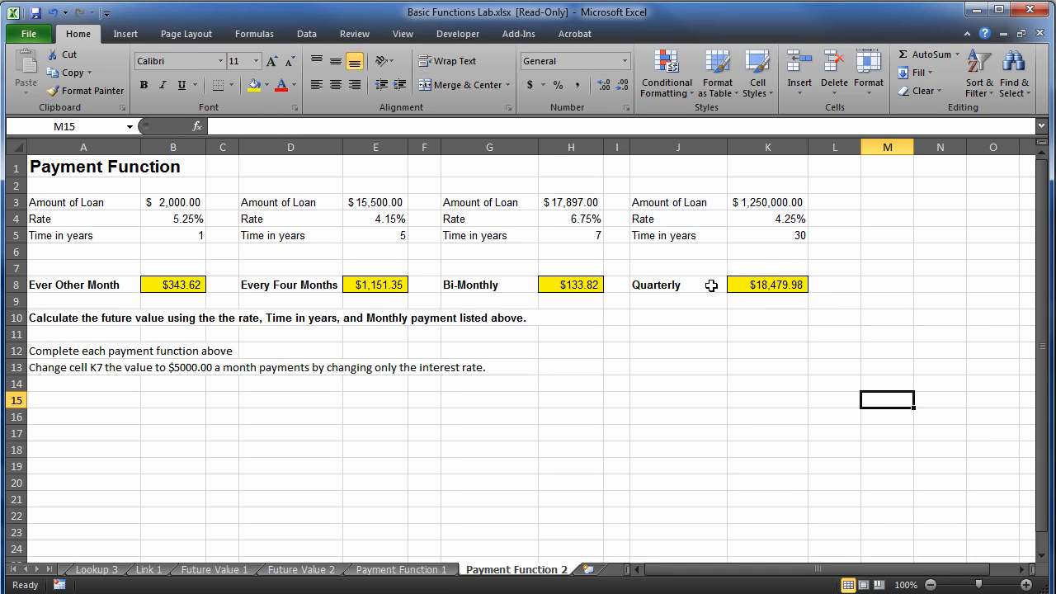